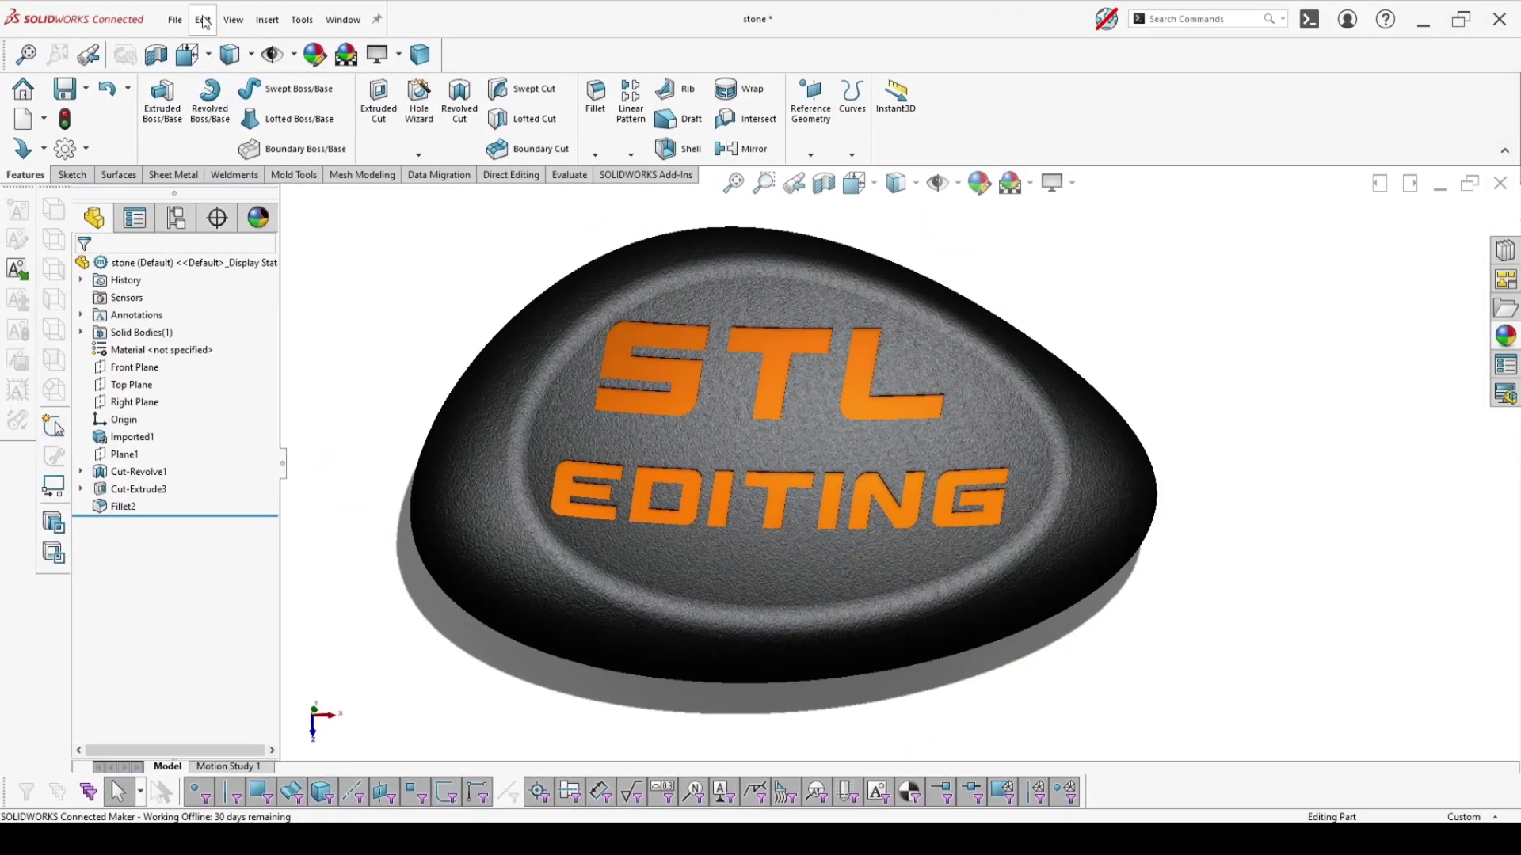
Step: Open stone.STL from the Candle-holder-Zen folder with the STL import set to Solid Body
click(178, 29)
click(198, 58)
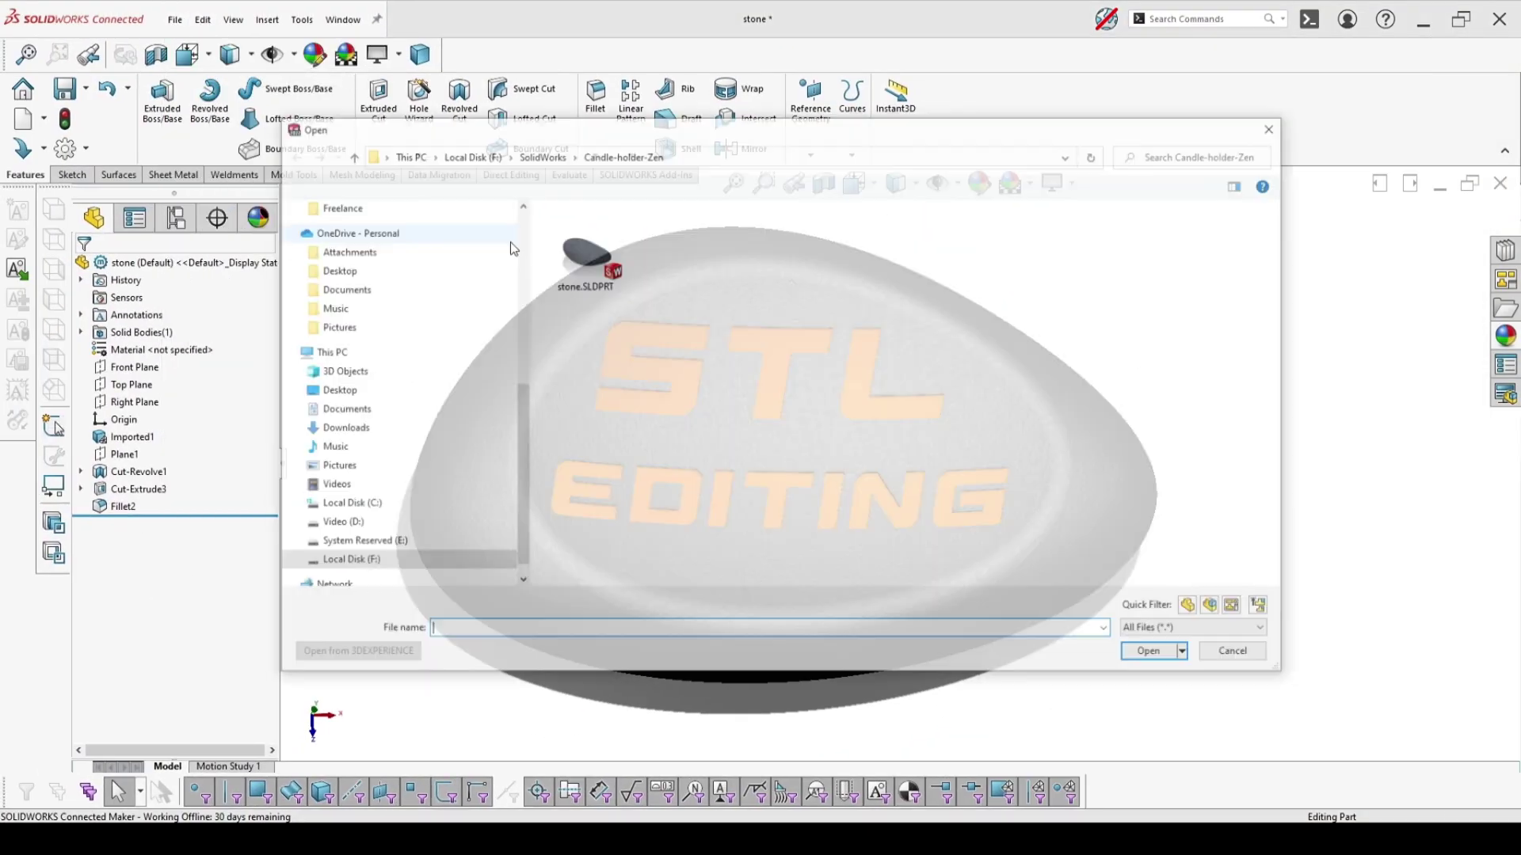
click(780, 259)
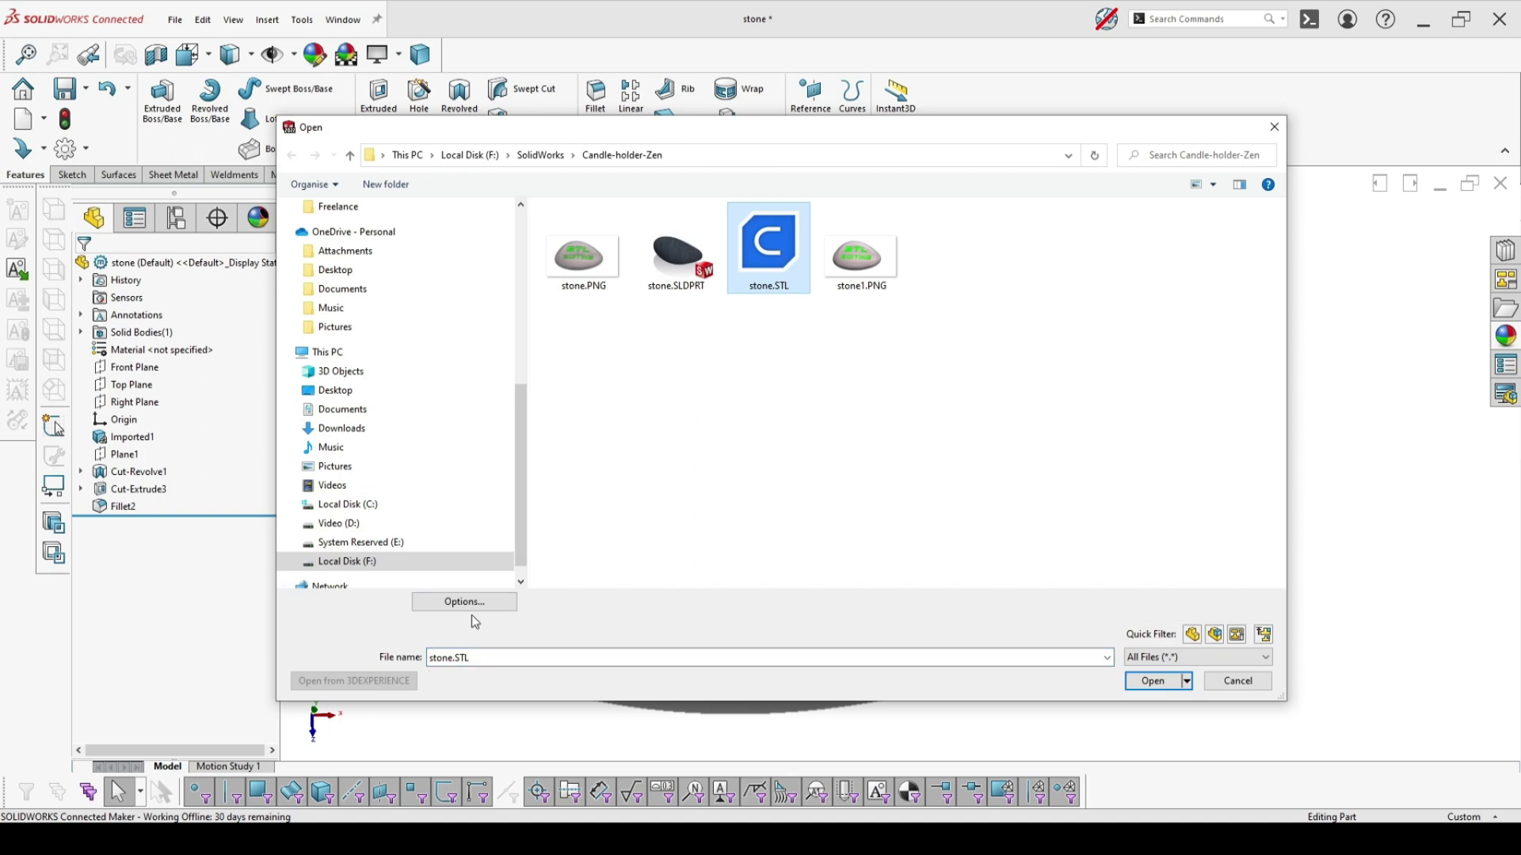
click(416, 599)
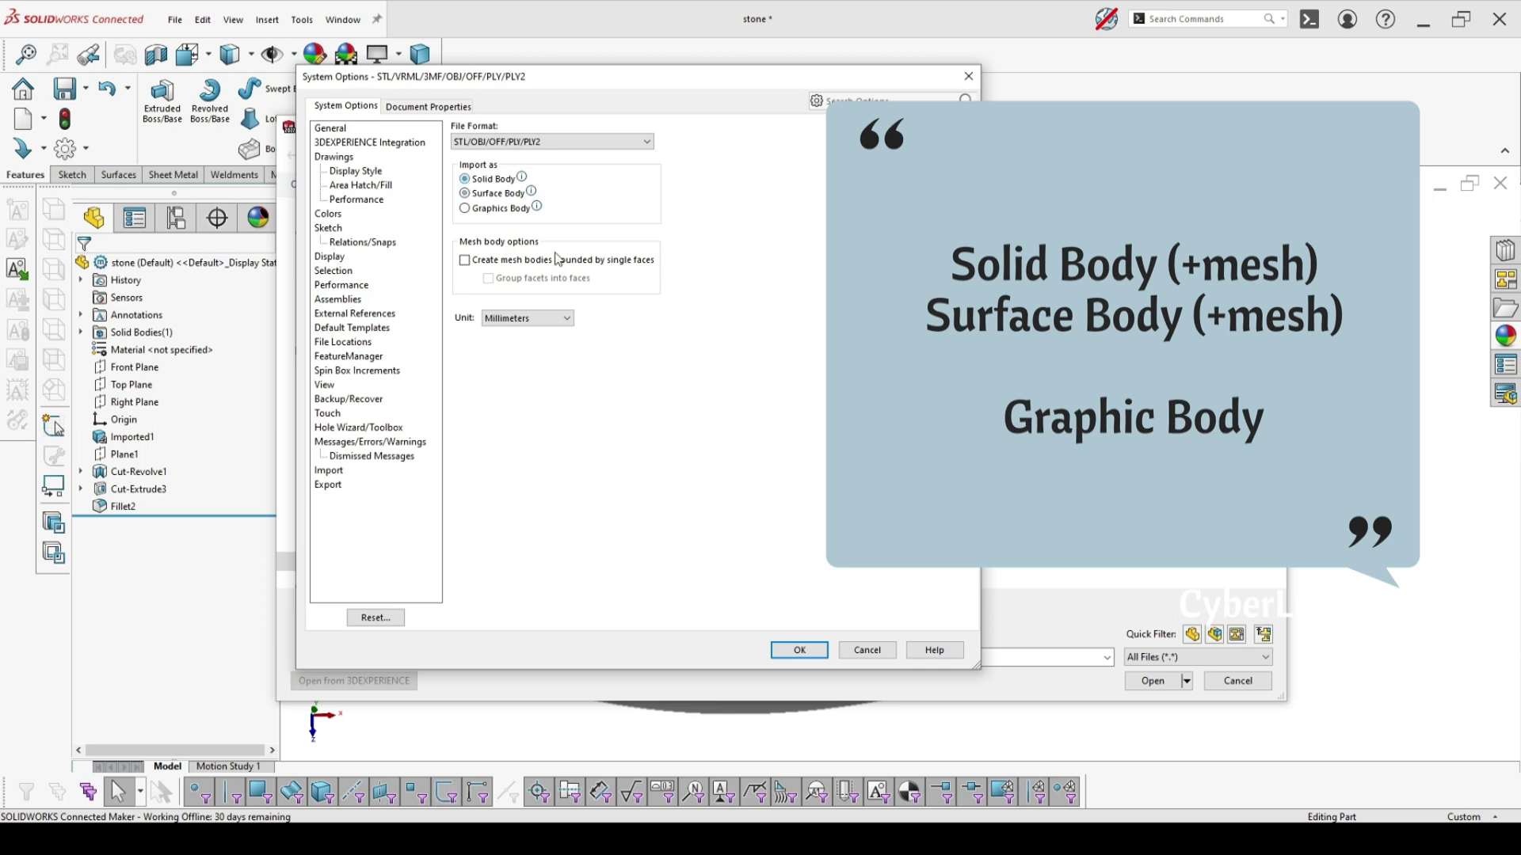
click(802, 650)
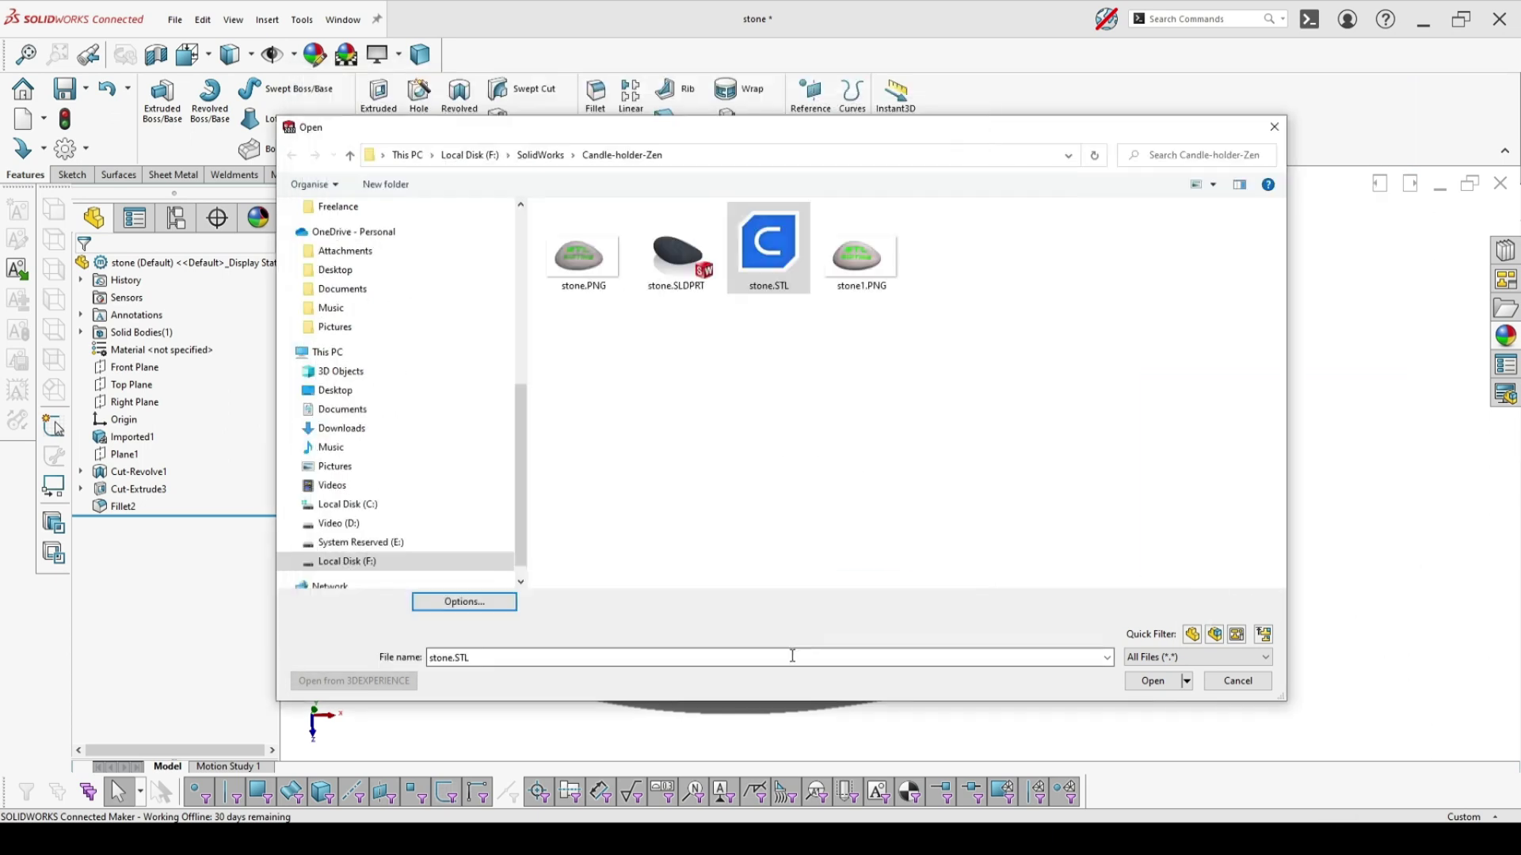
Step: Load stone.STL into the new part stone1 and zoom in on the stone
click(1153, 681)
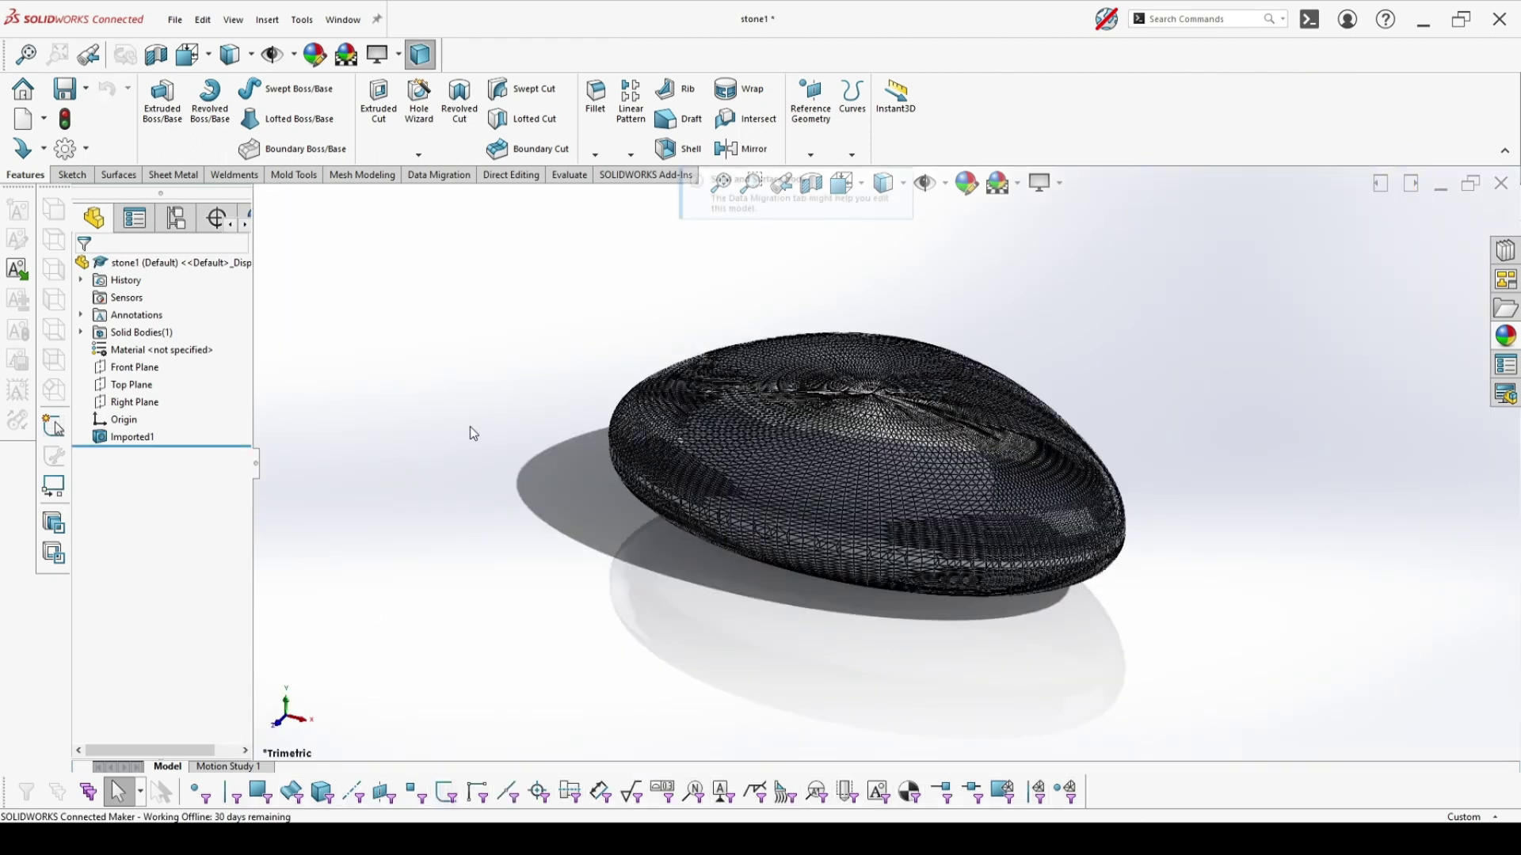
scroll(996, 449, down, 10)
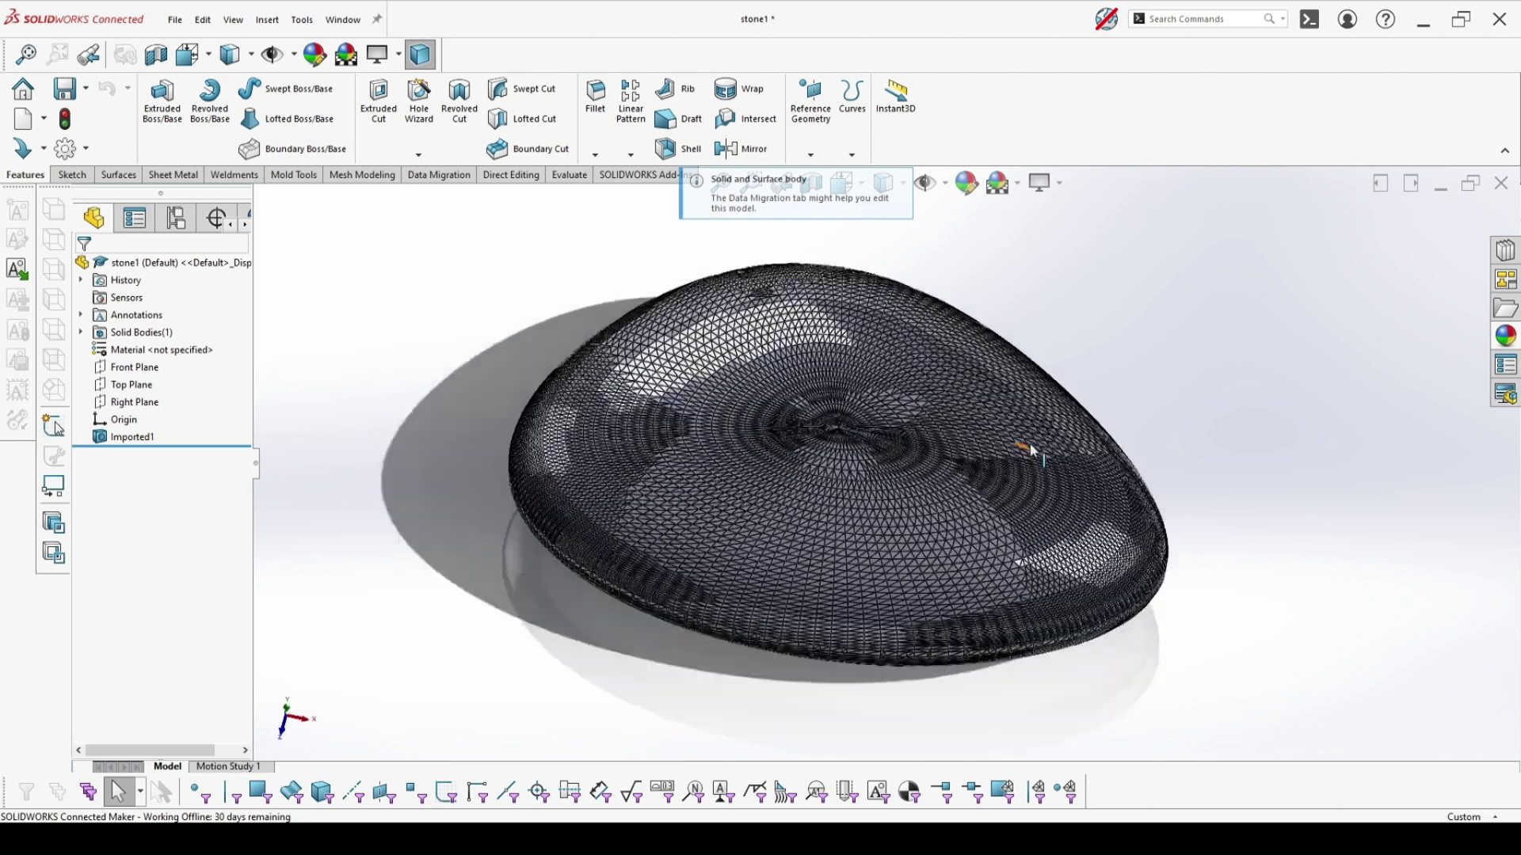
scroll(997, 449, down, 8)
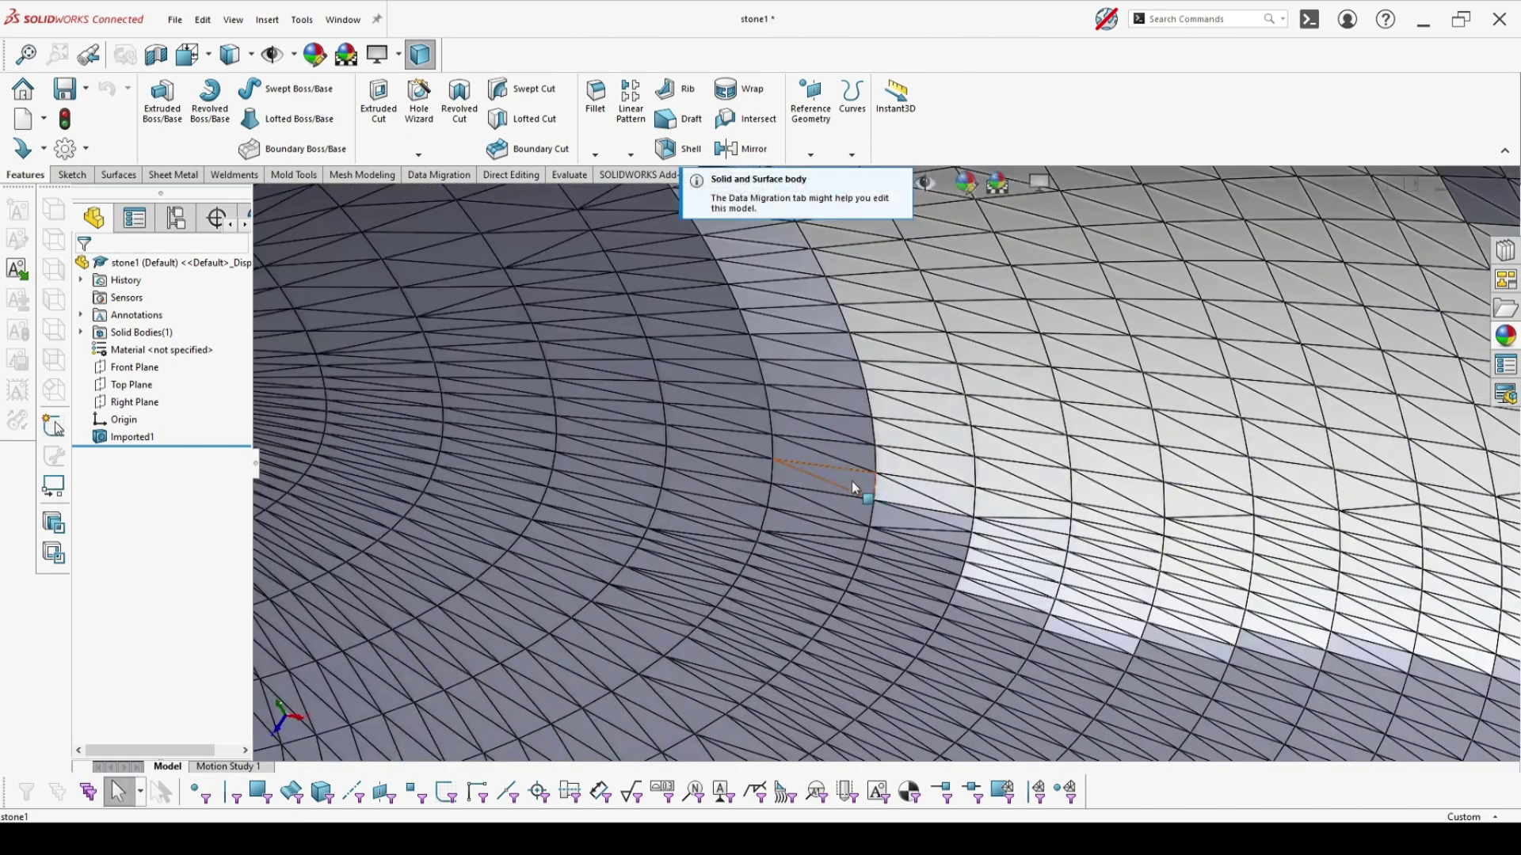
Step: Select a mesh triangle, then orbit and zoom around the stone to inspect its facets
click(852, 483)
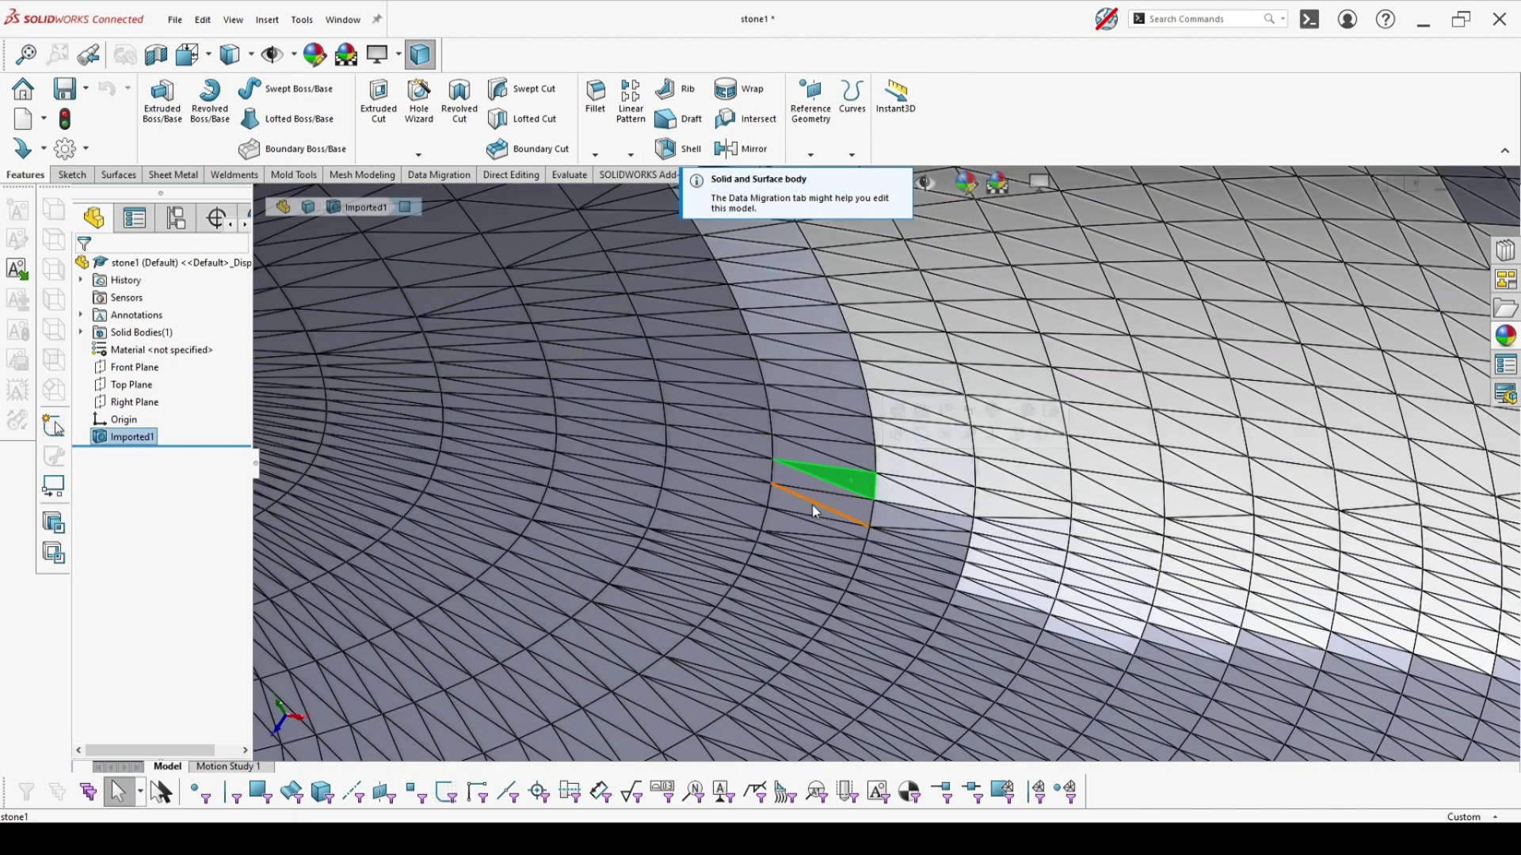
middle_drag(852, 483, 856, 507)
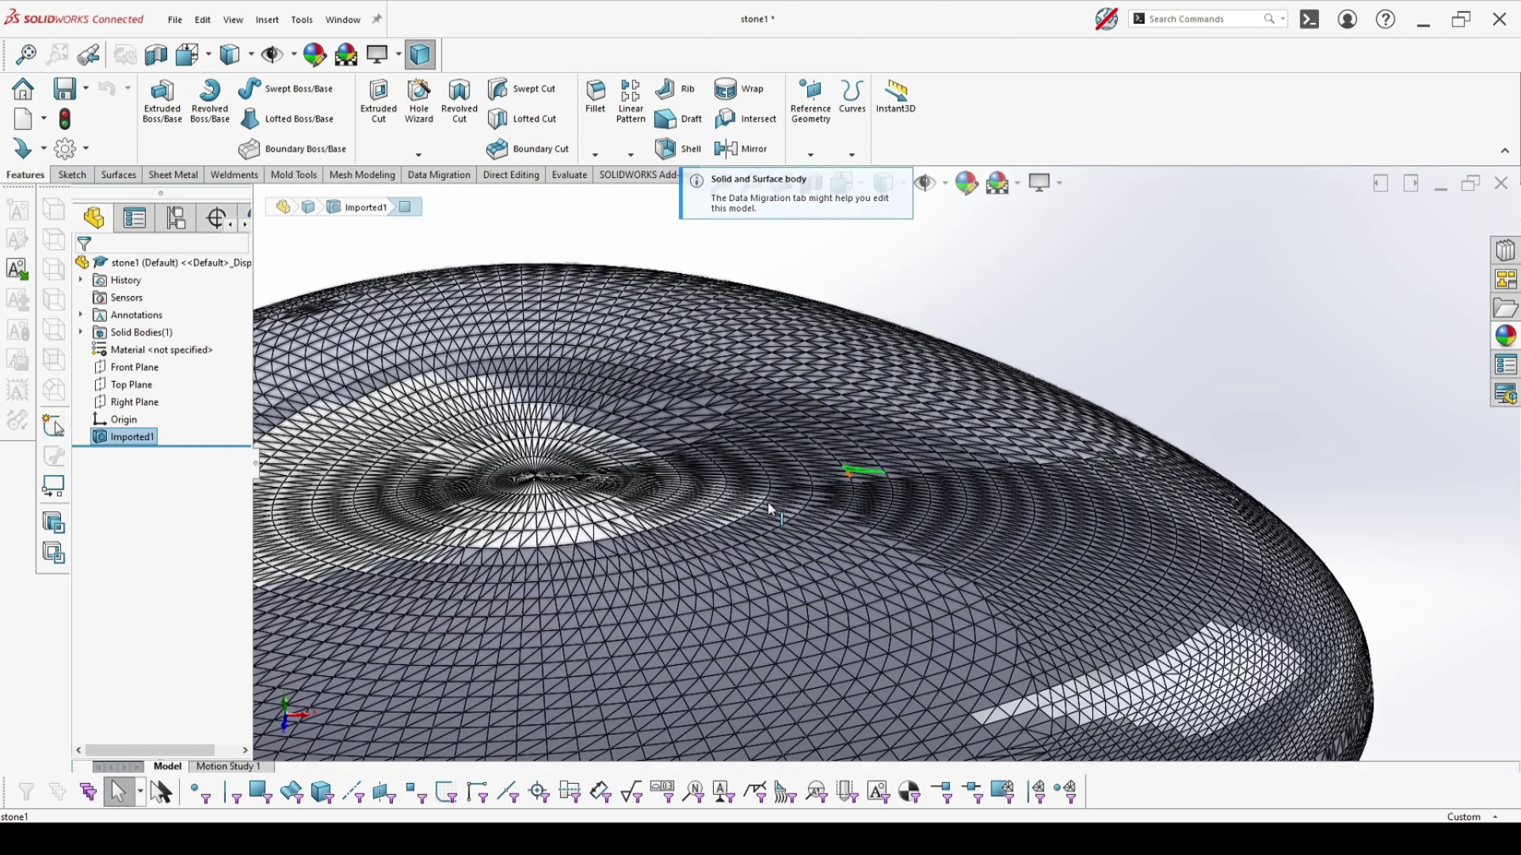
scroll(782, 491, up, 10)
middle_drag(759, 507, 696, 533)
click(355, 279)
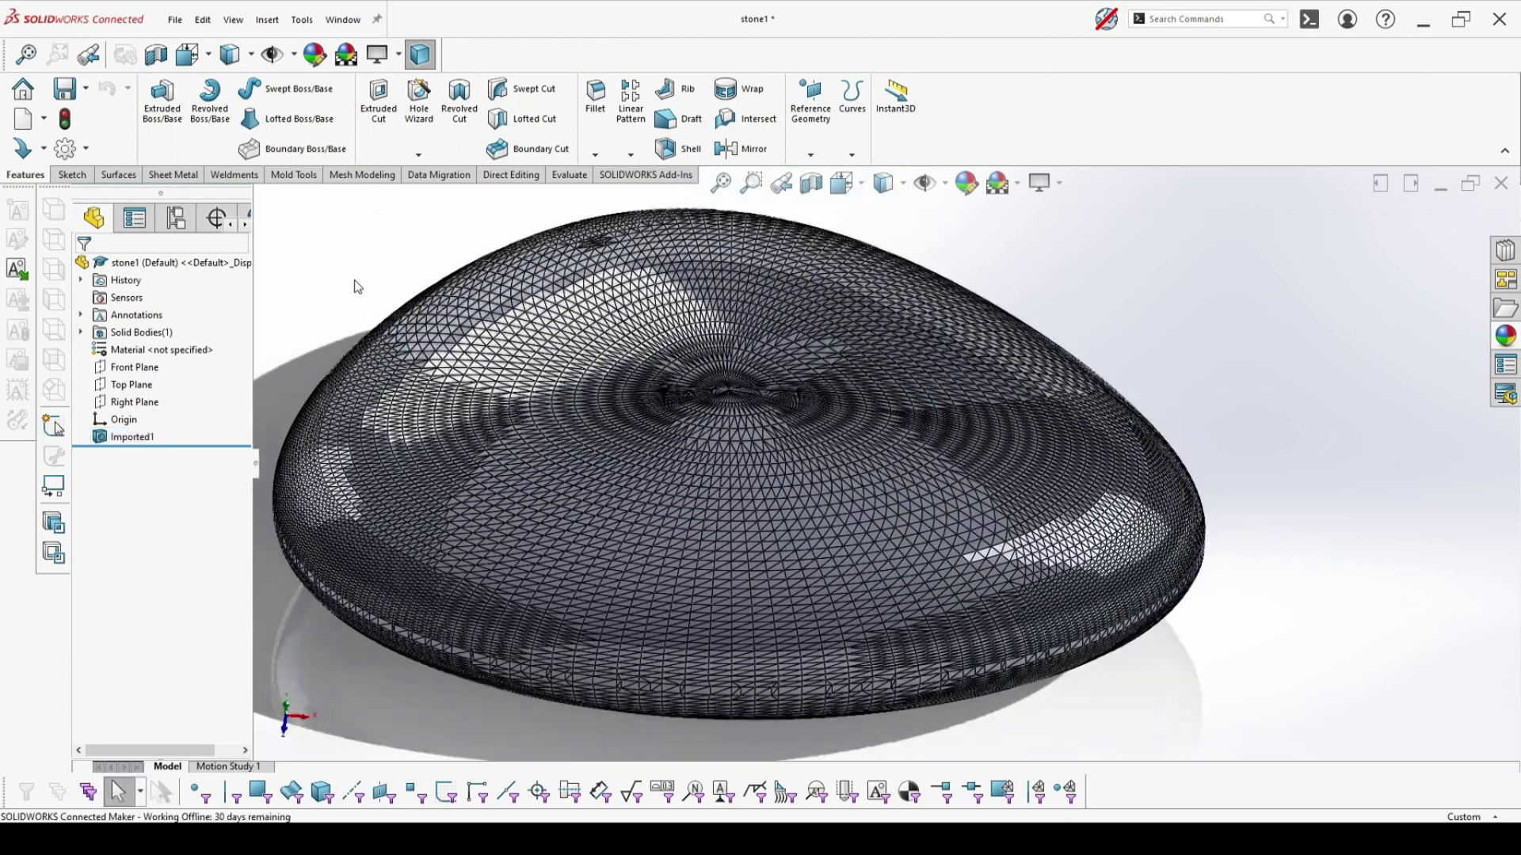
scroll(1055, 442, up, 5)
scroll(1053, 443, down, 2)
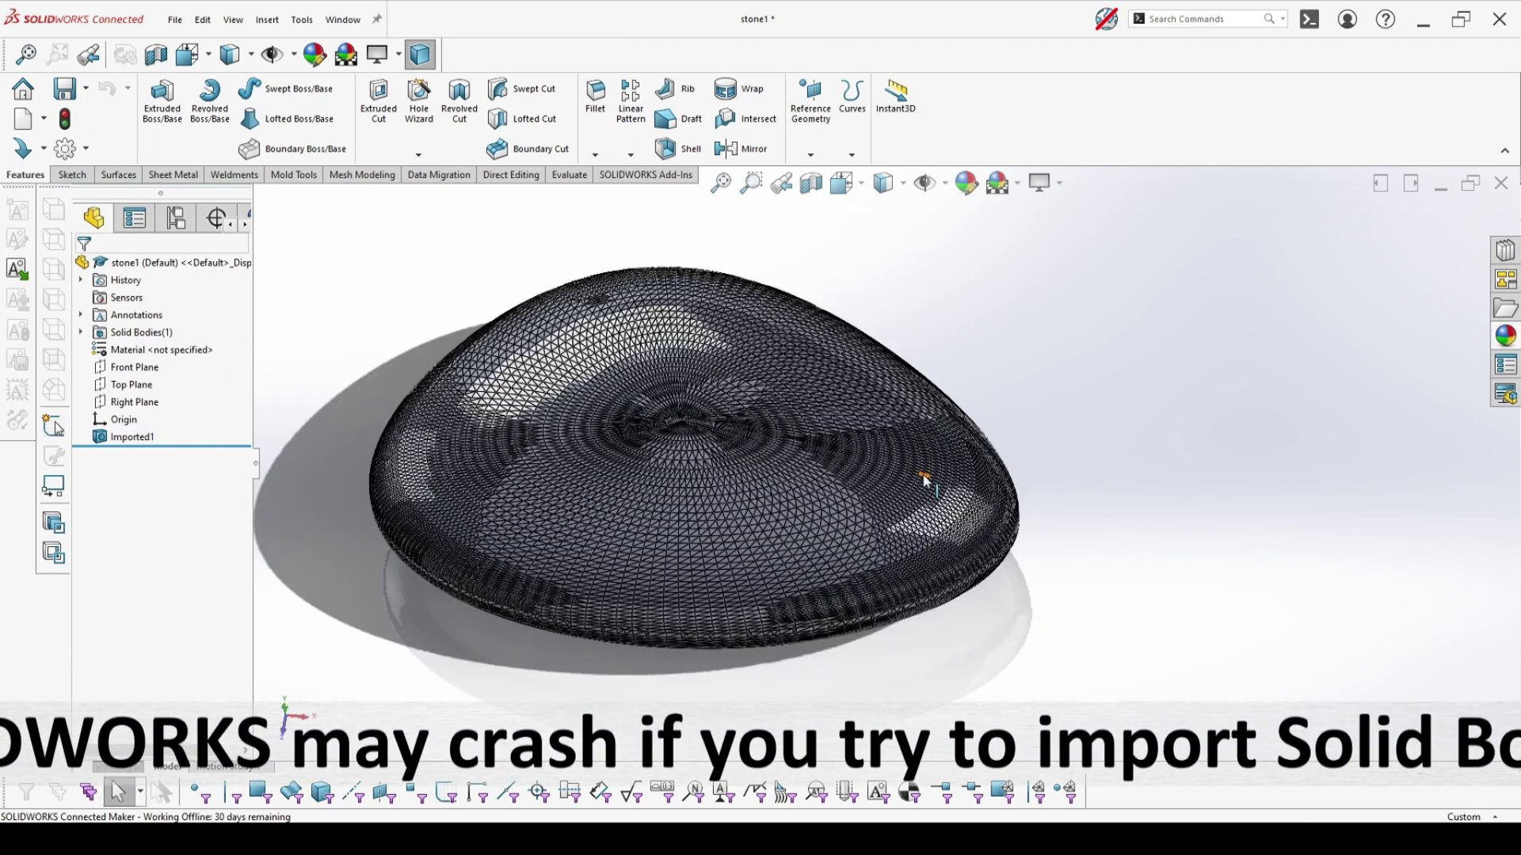
mouse_move(631, 435)
middle_down()
mouse_move(626, 373)
mouse_move(626, 420)
middle_up()
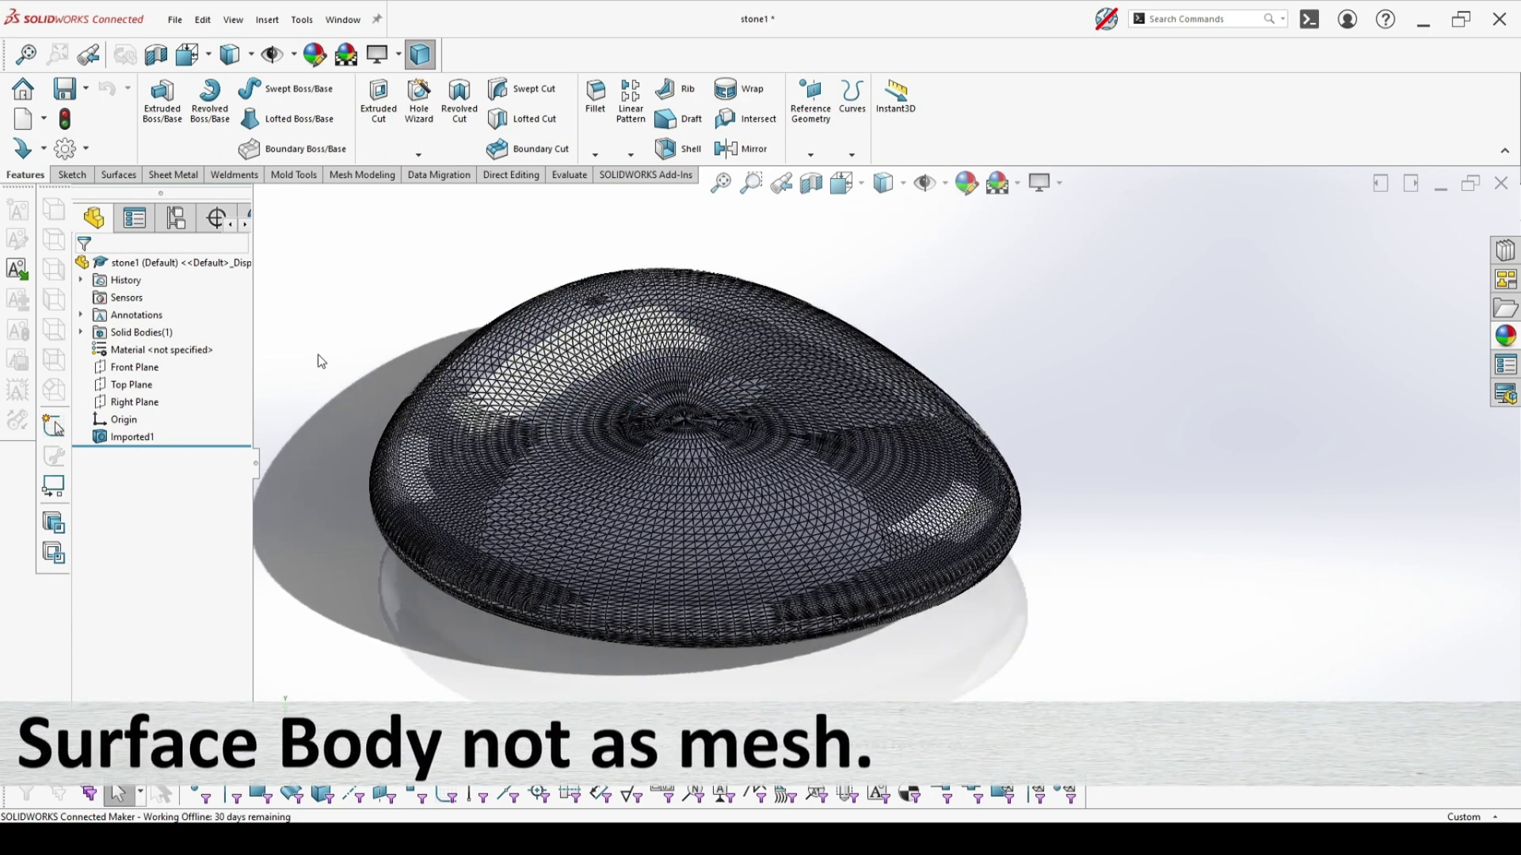
scroll(780, 411, down, 2)
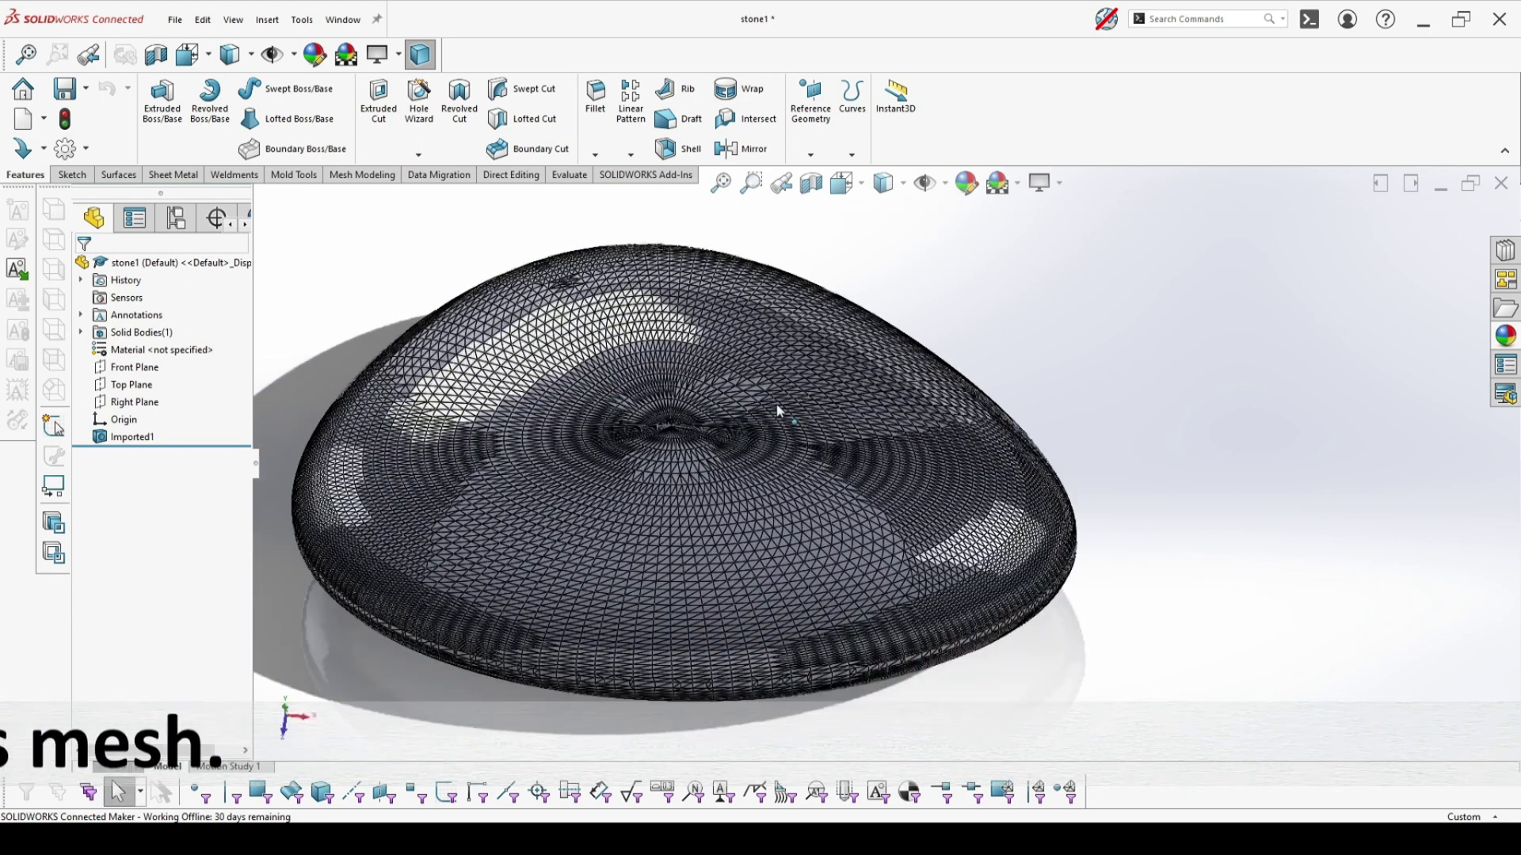
scroll(697, 475, down, 6)
Step: Start a sketch on a triangle face on top of the stone mesh
click(702, 459)
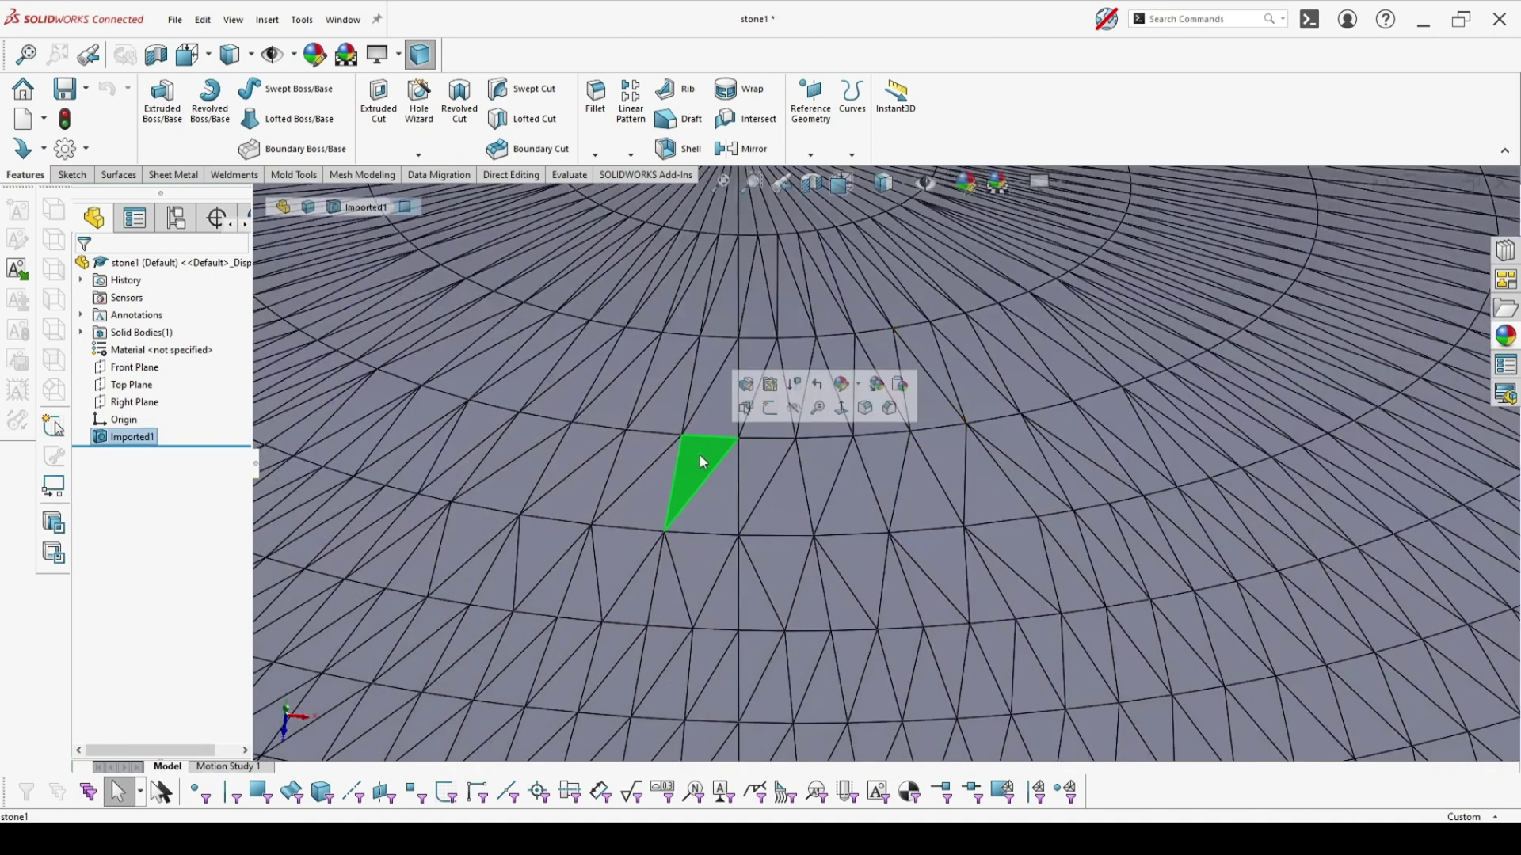
click(773, 422)
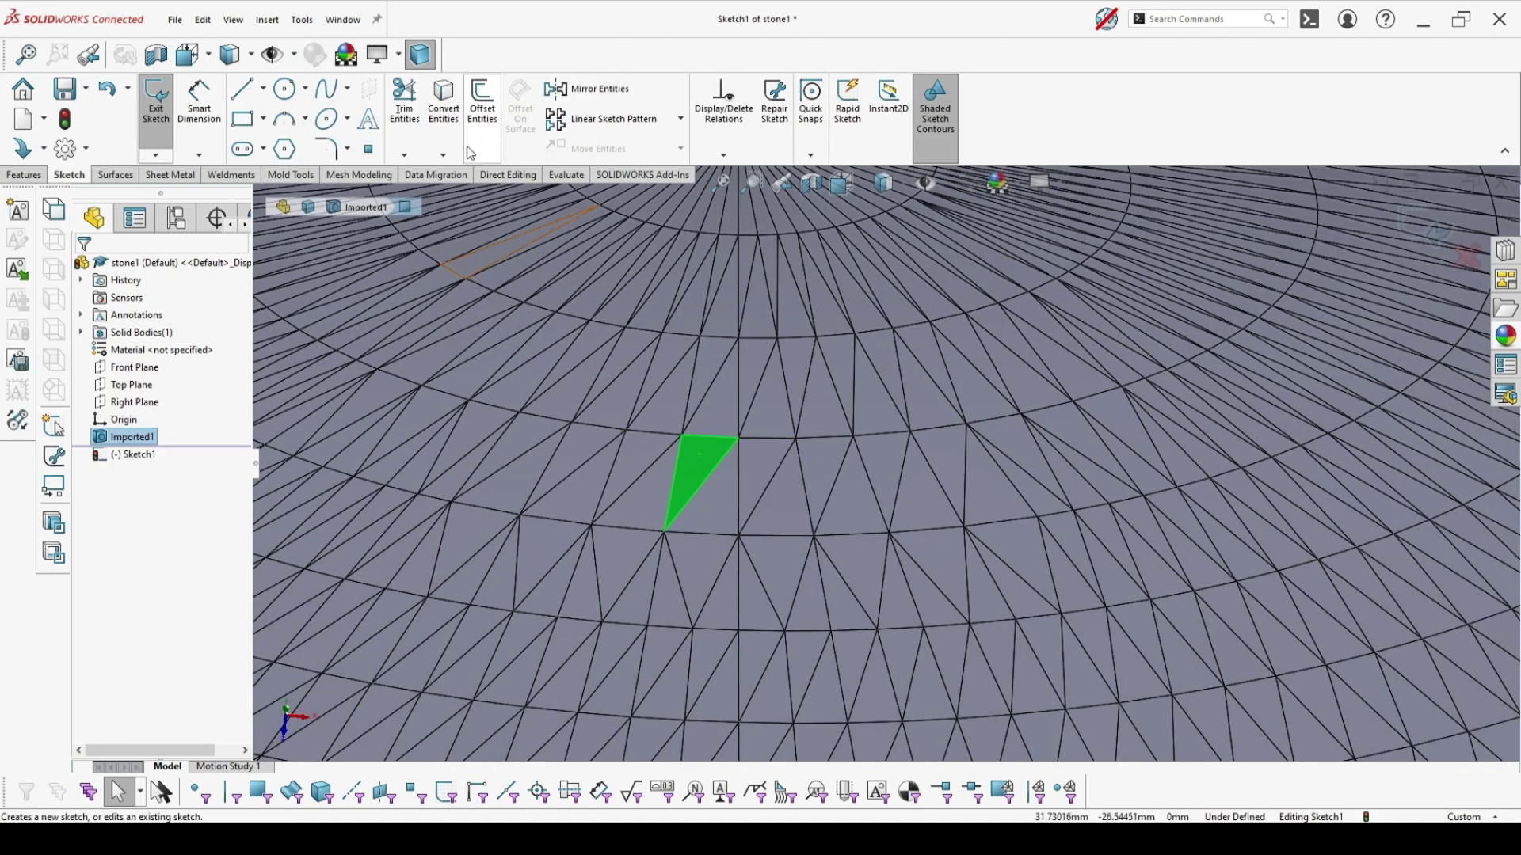
key(Escape)
scroll(796, 573, up, 3)
middle_drag(822, 493, 476, 333)
Step: Extrude the sketch as a Blind 10 mm boss, Boss-Extrude1, and inspect the result
click(26, 175)
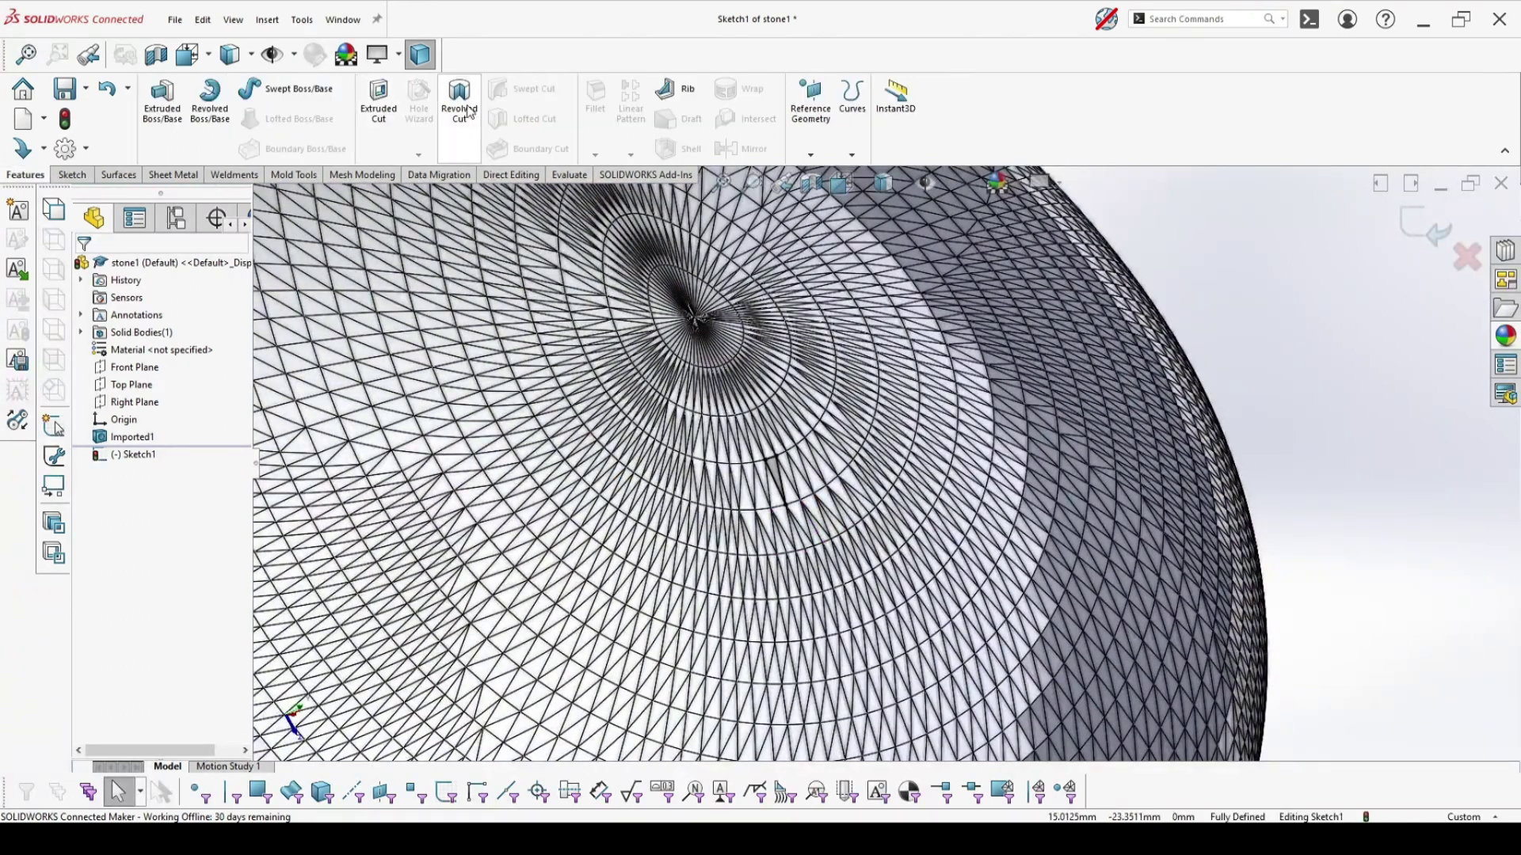
click(158, 102)
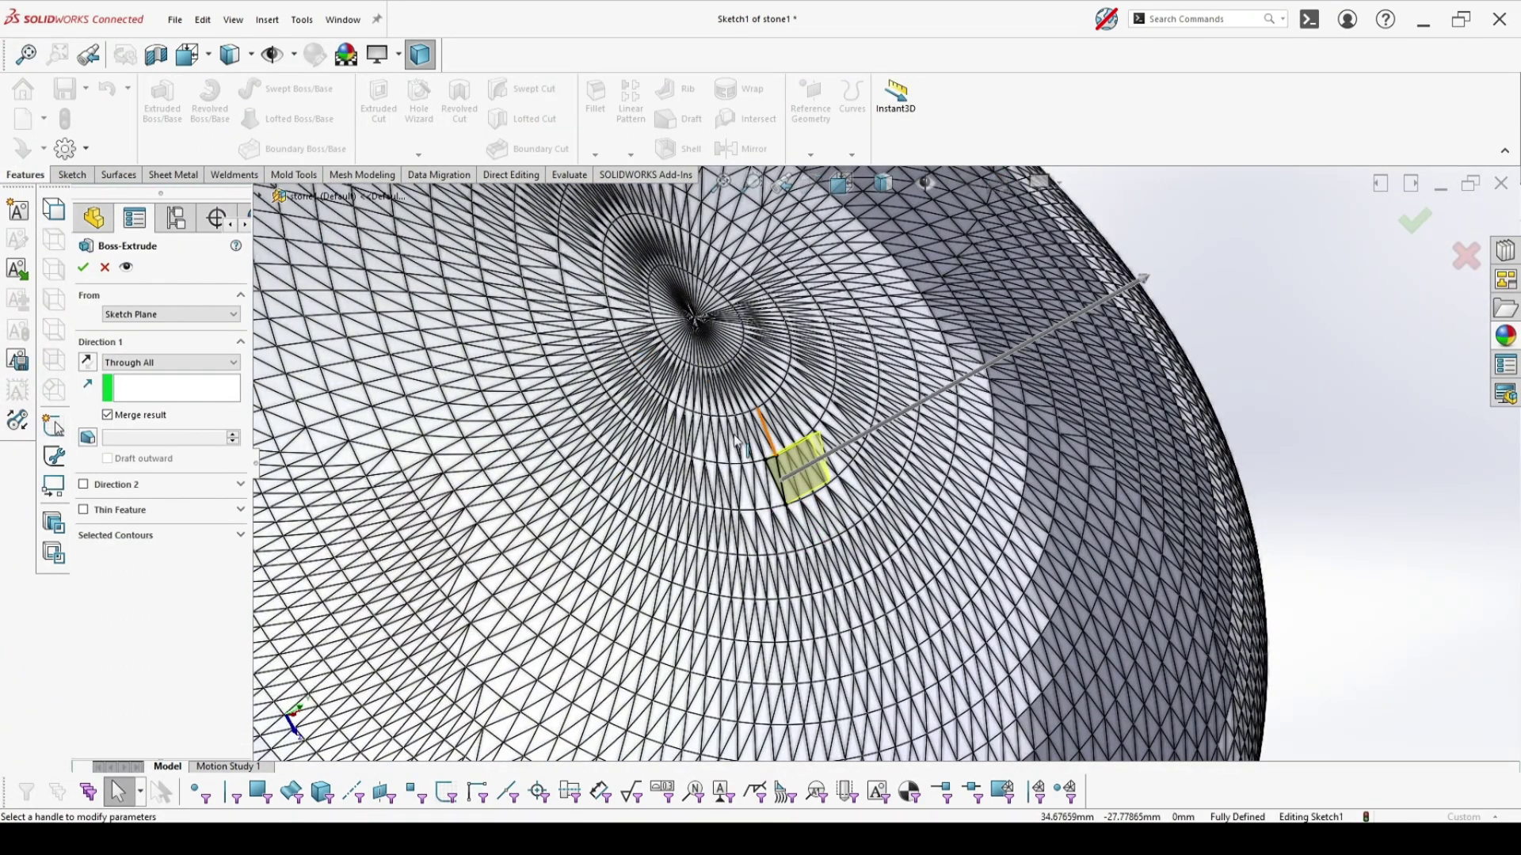
click(155, 363)
click(136, 380)
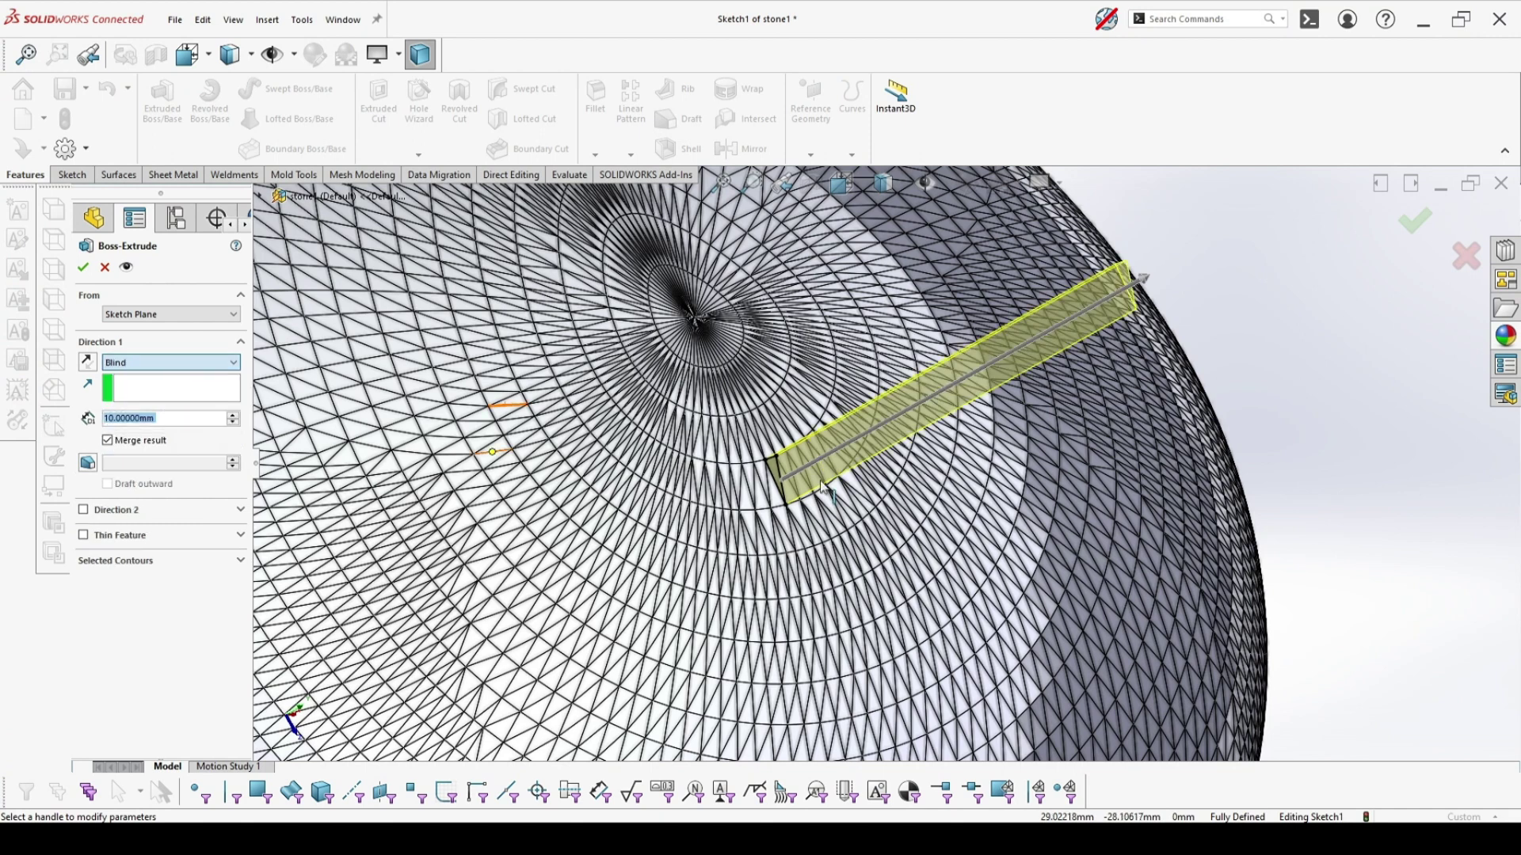
middle_drag(713, 475, 828, 559)
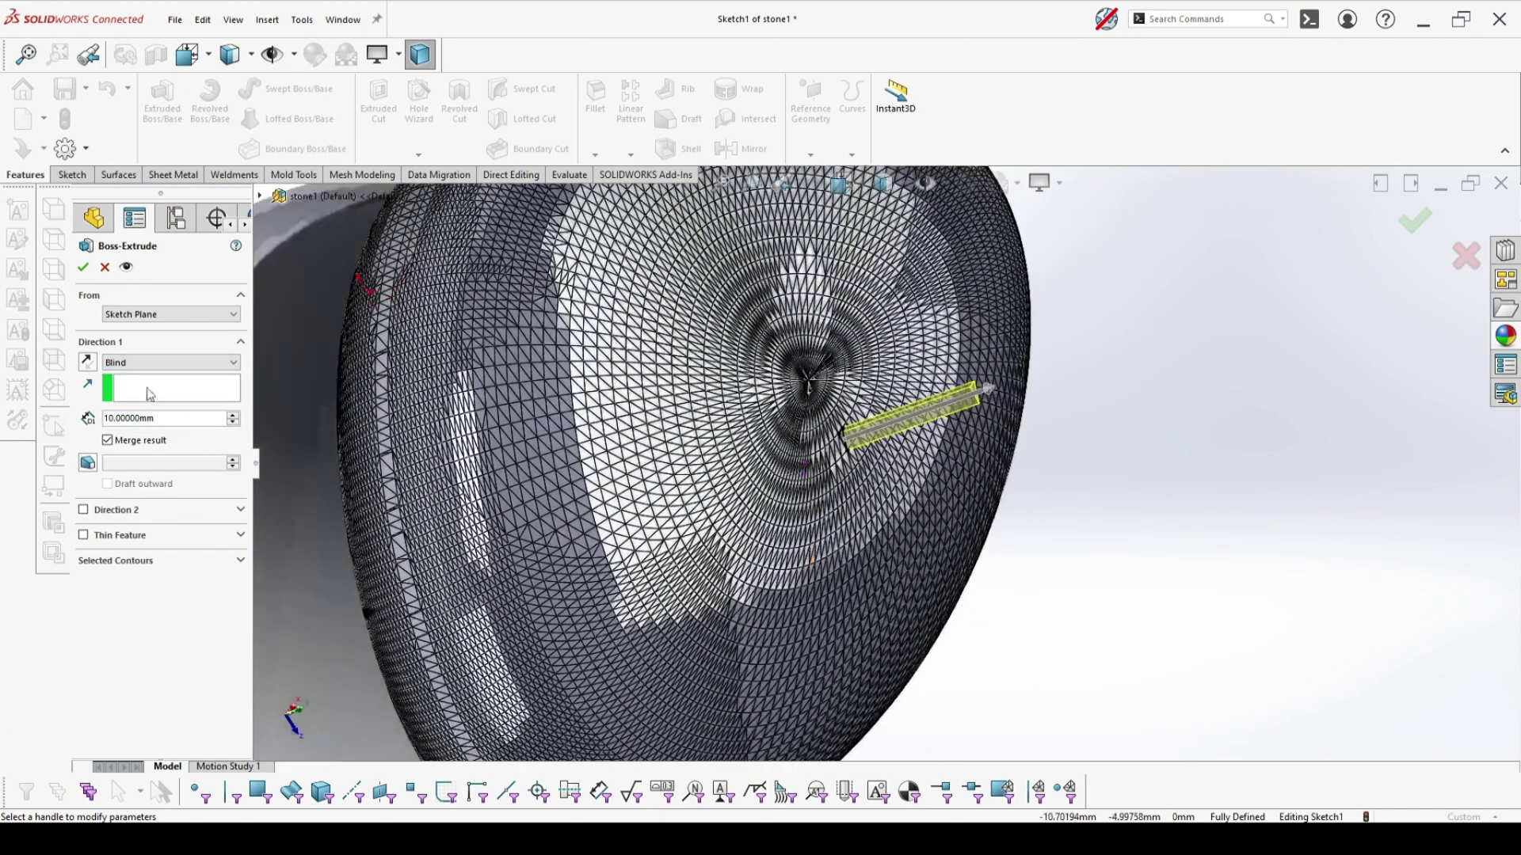
click(86, 267)
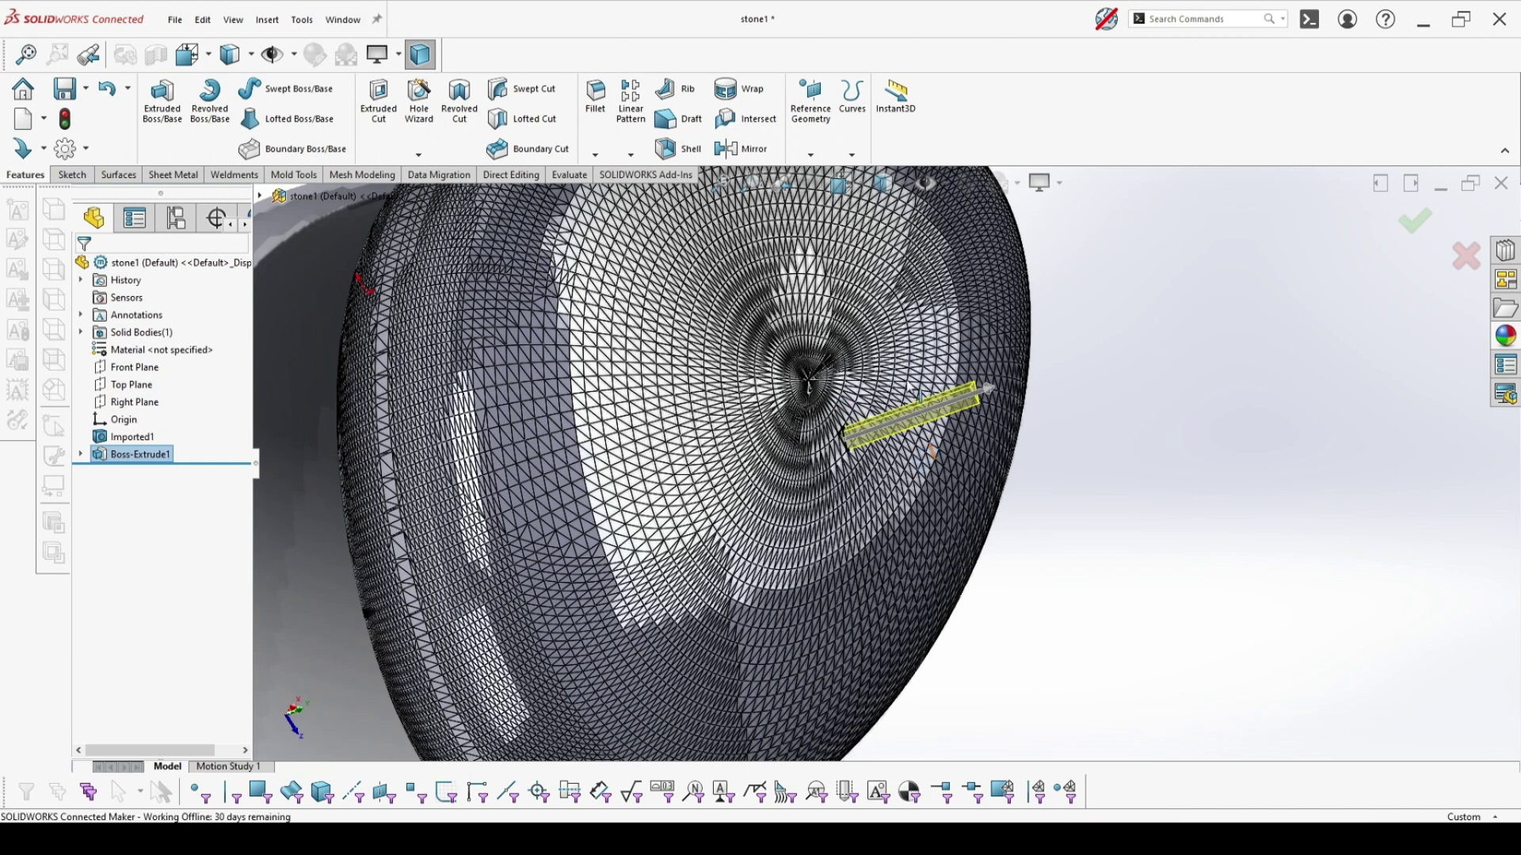
mouse_move(922, 463)
middle_down()
mouse_move(774, 293)
mouse_move(614, 390)
middle_up()
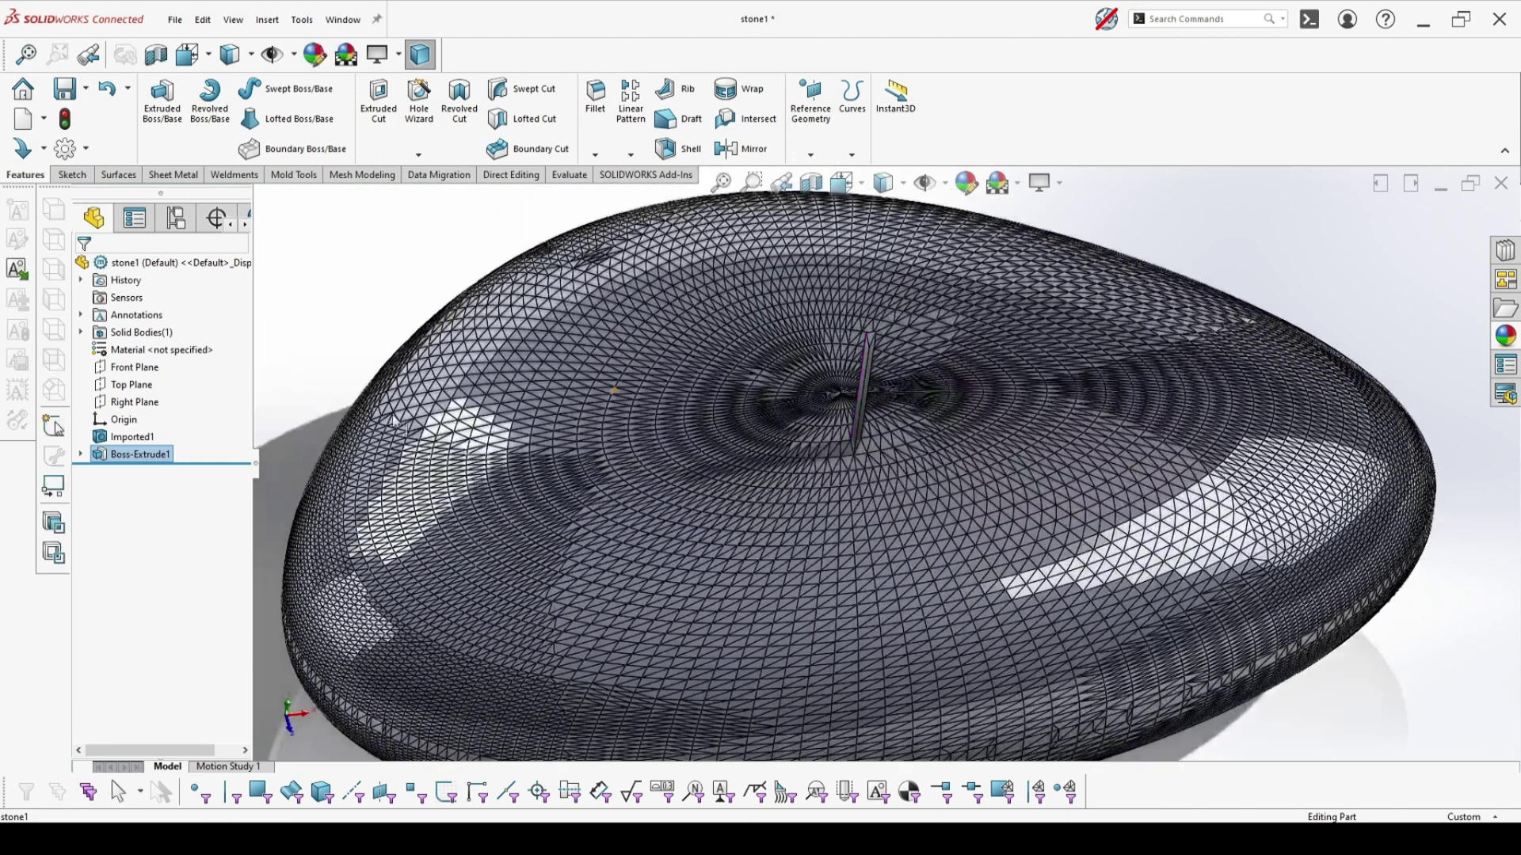
middle_drag(800, 386, 876, 379)
key(ctrl+7)
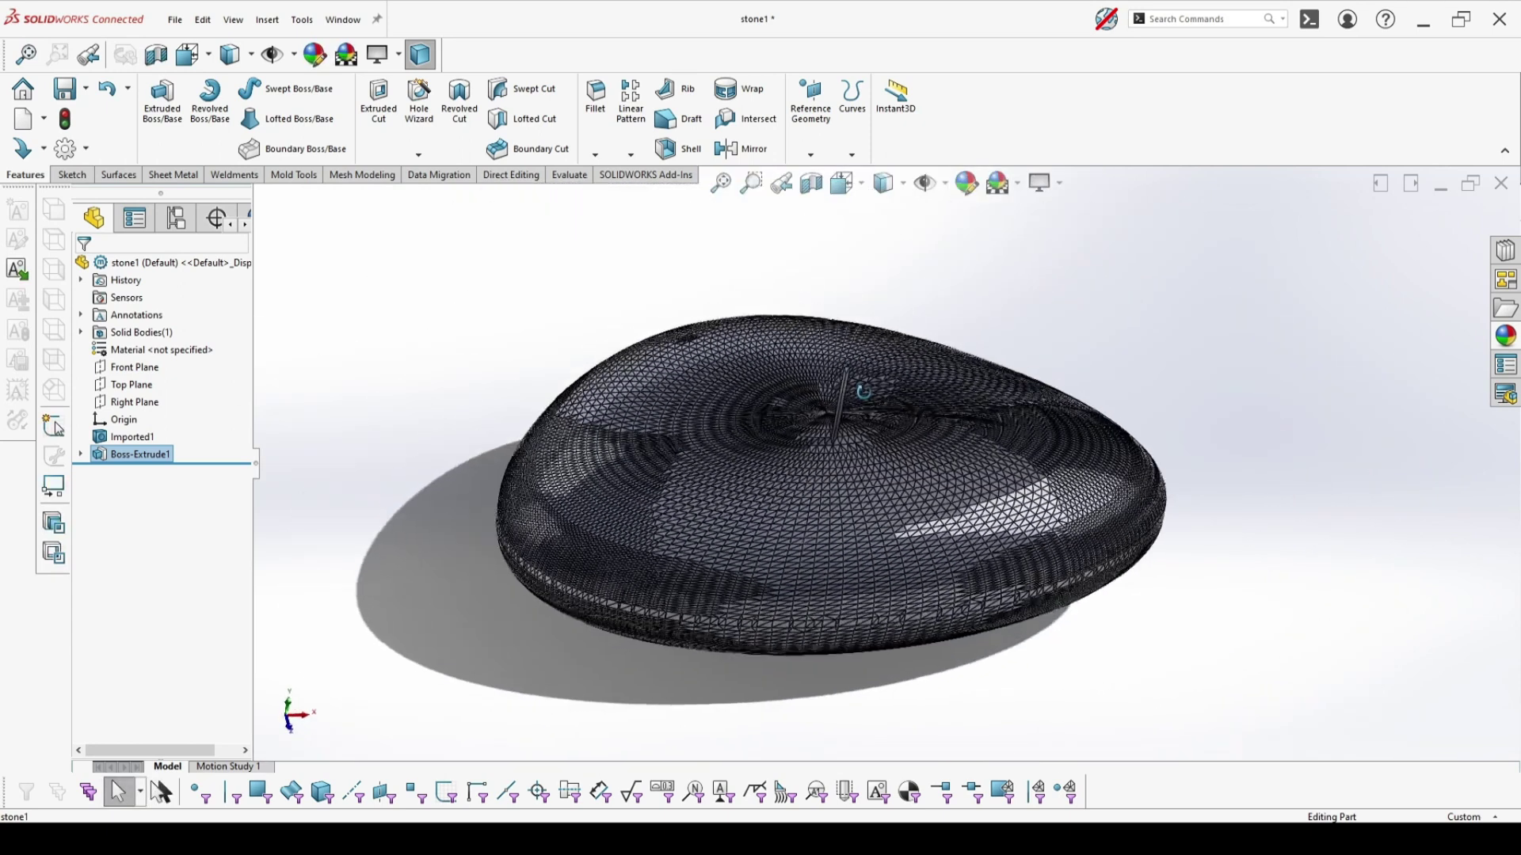
click(905, 188)
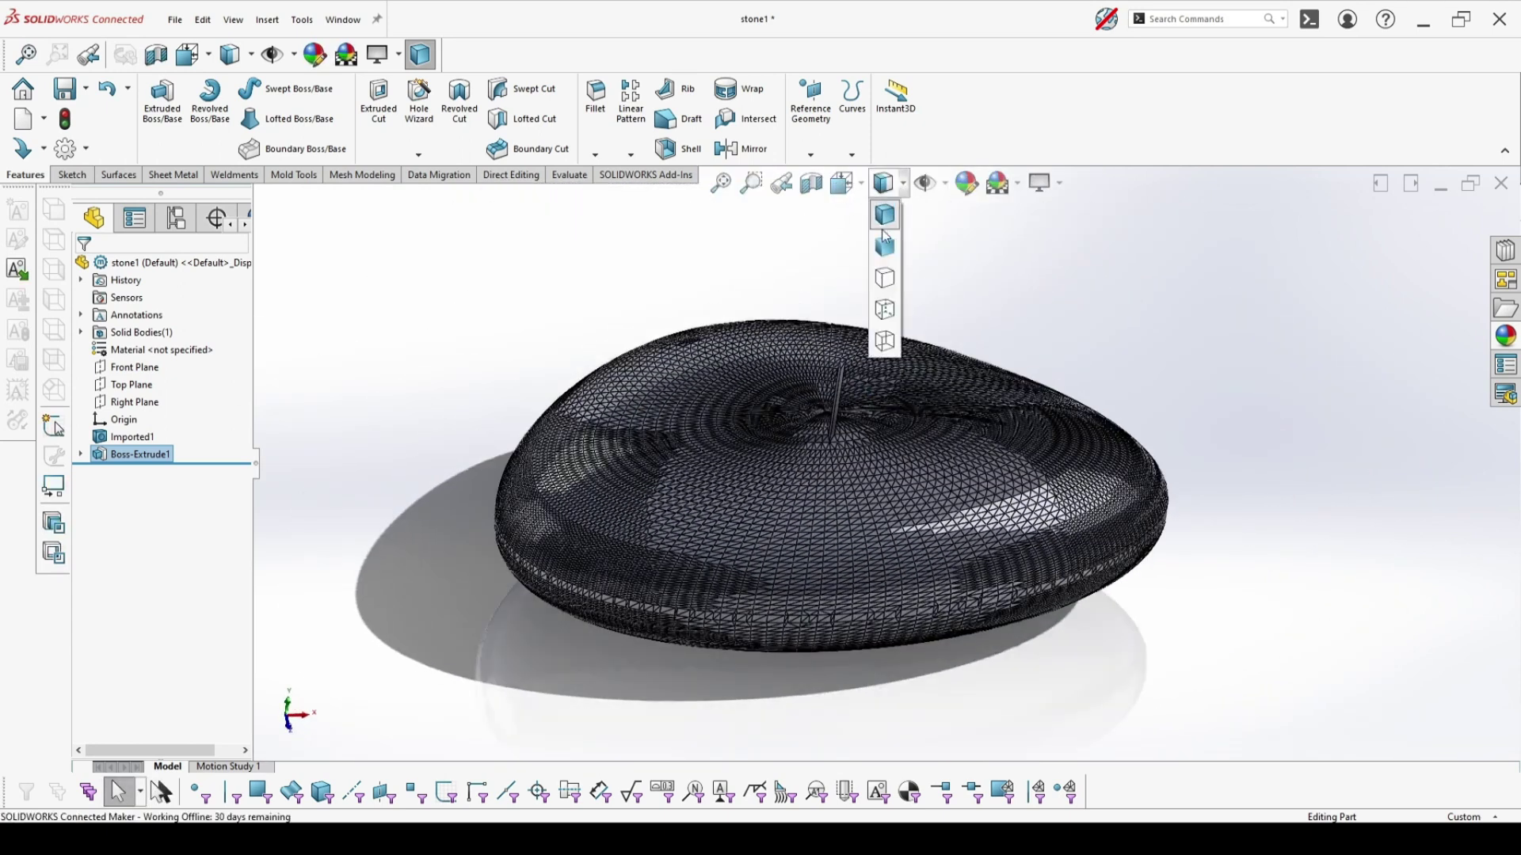
click(885, 278)
scroll(881, 324, down, 5)
scroll(790, 425, up, 5)
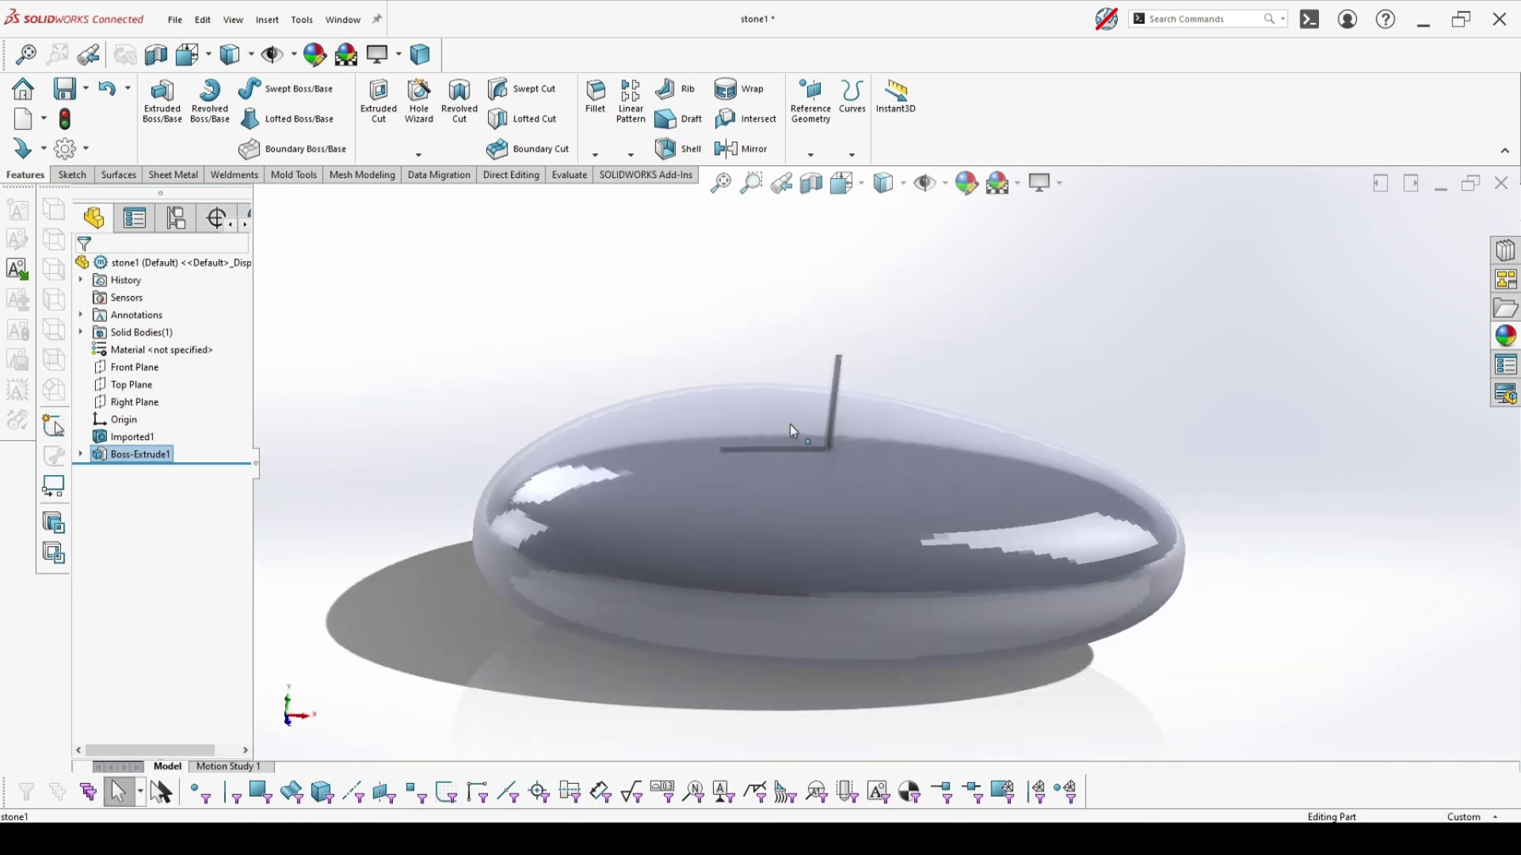
middle_drag(791, 424, 710, 473)
scroll(577, 461, down, 8)
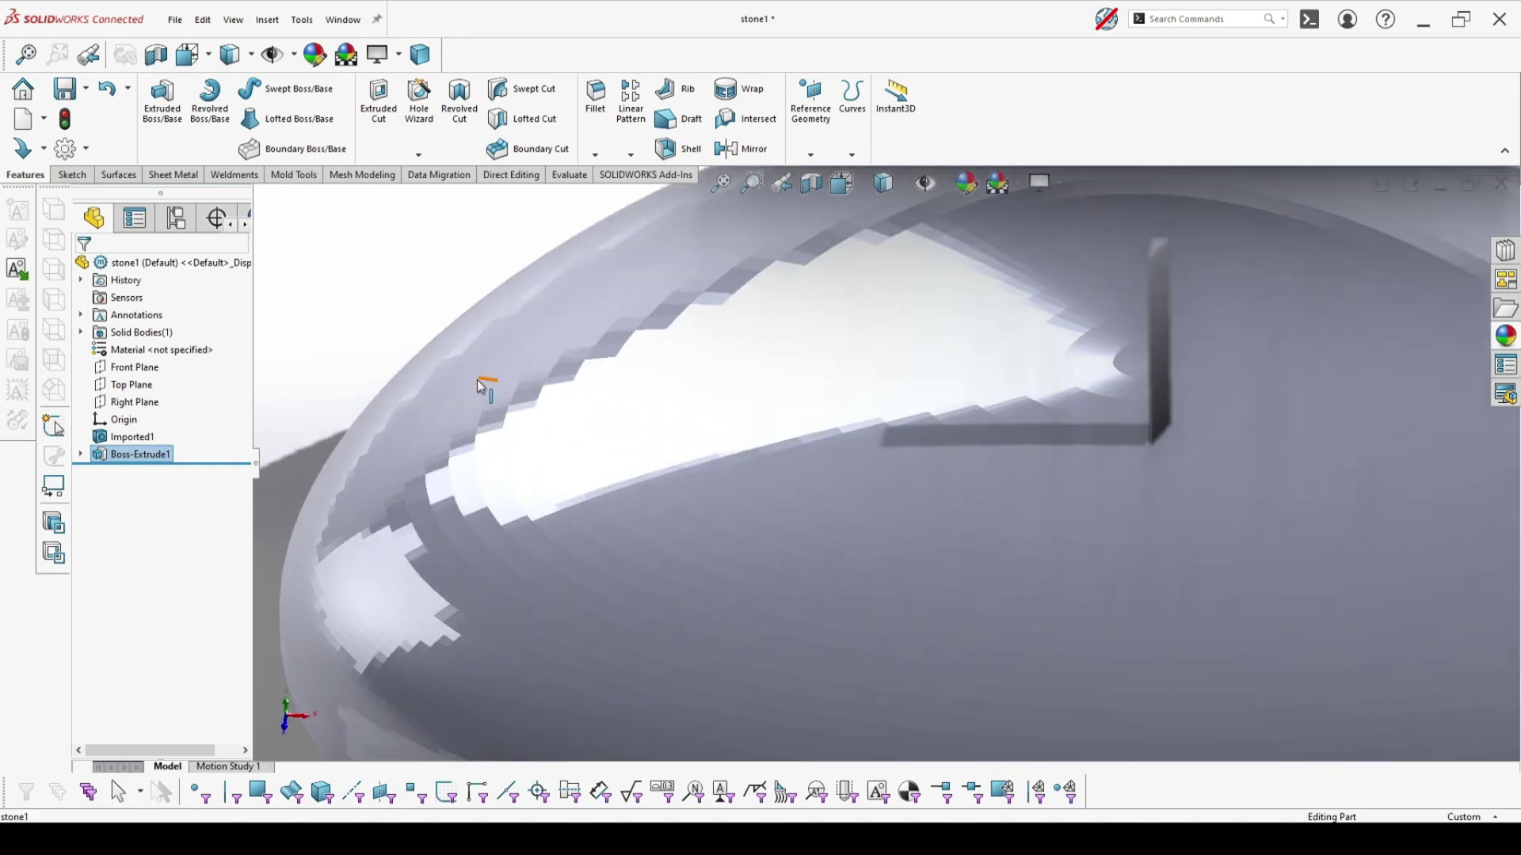
middle_drag(479, 548, 420, 504)
scroll(508, 511, up, 5)
middle_drag(587, 468, 1128, 366)
scroll(1128, 366, down, 4)
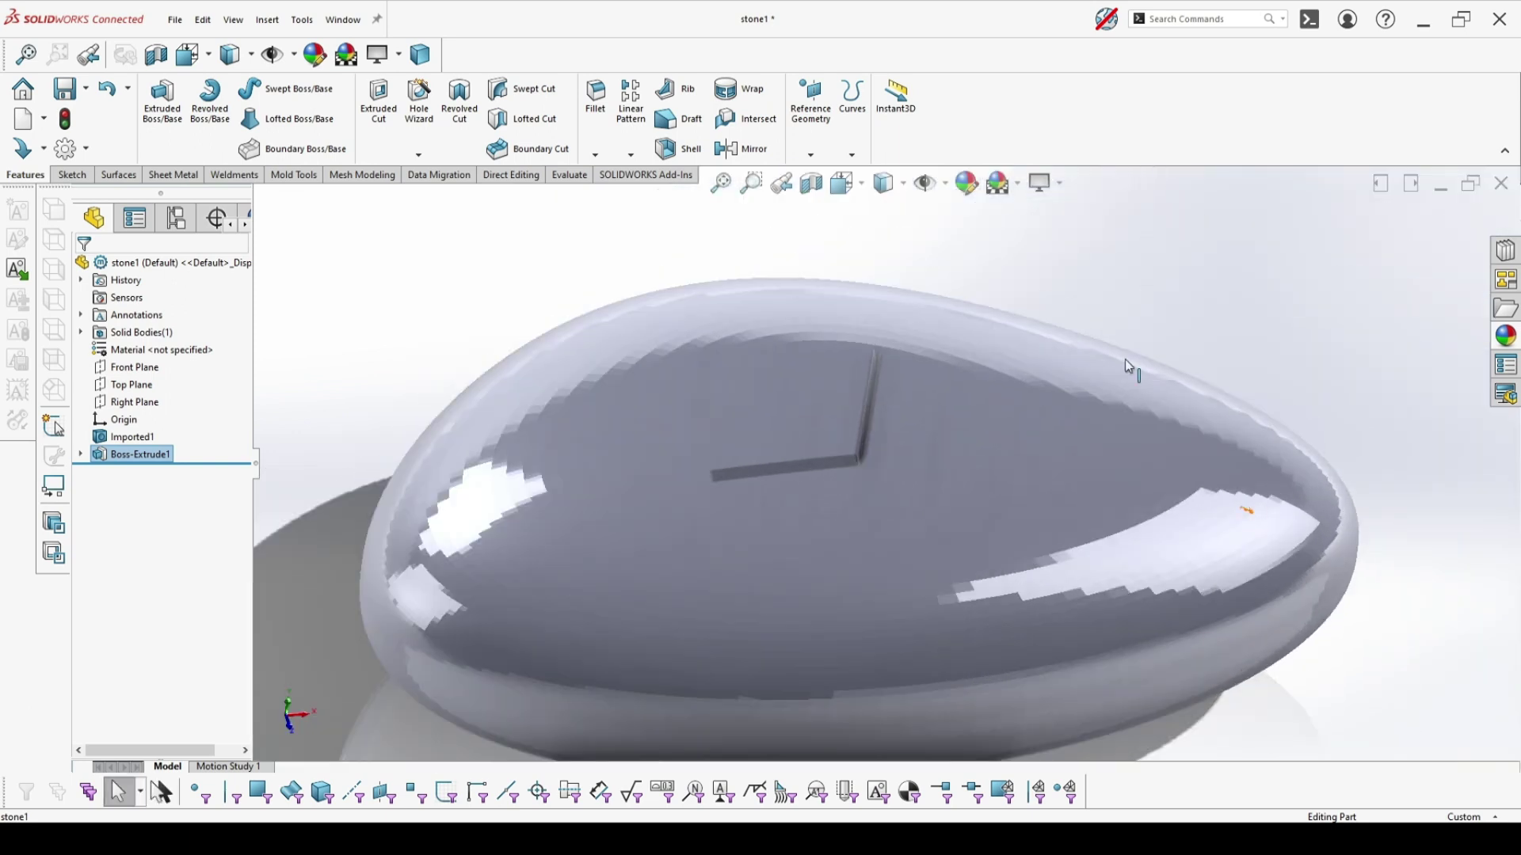
click(909, 187)
Step: Close stone1 without saving and re-import stone.STL with mesh bodies bounded by single faces
click(891, 222)
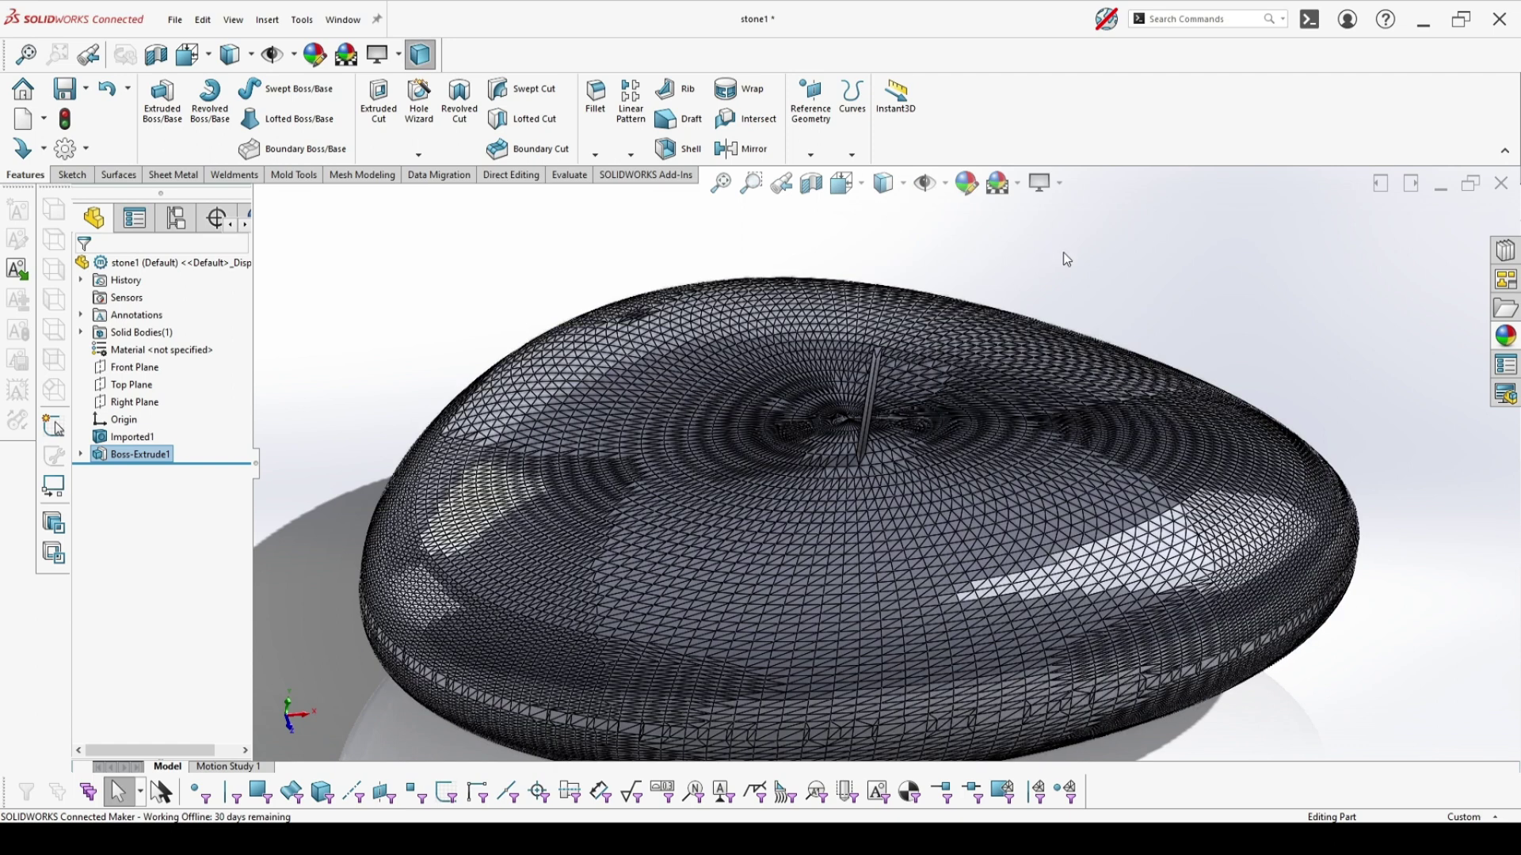
click(1503, 185)
click(669, 430)
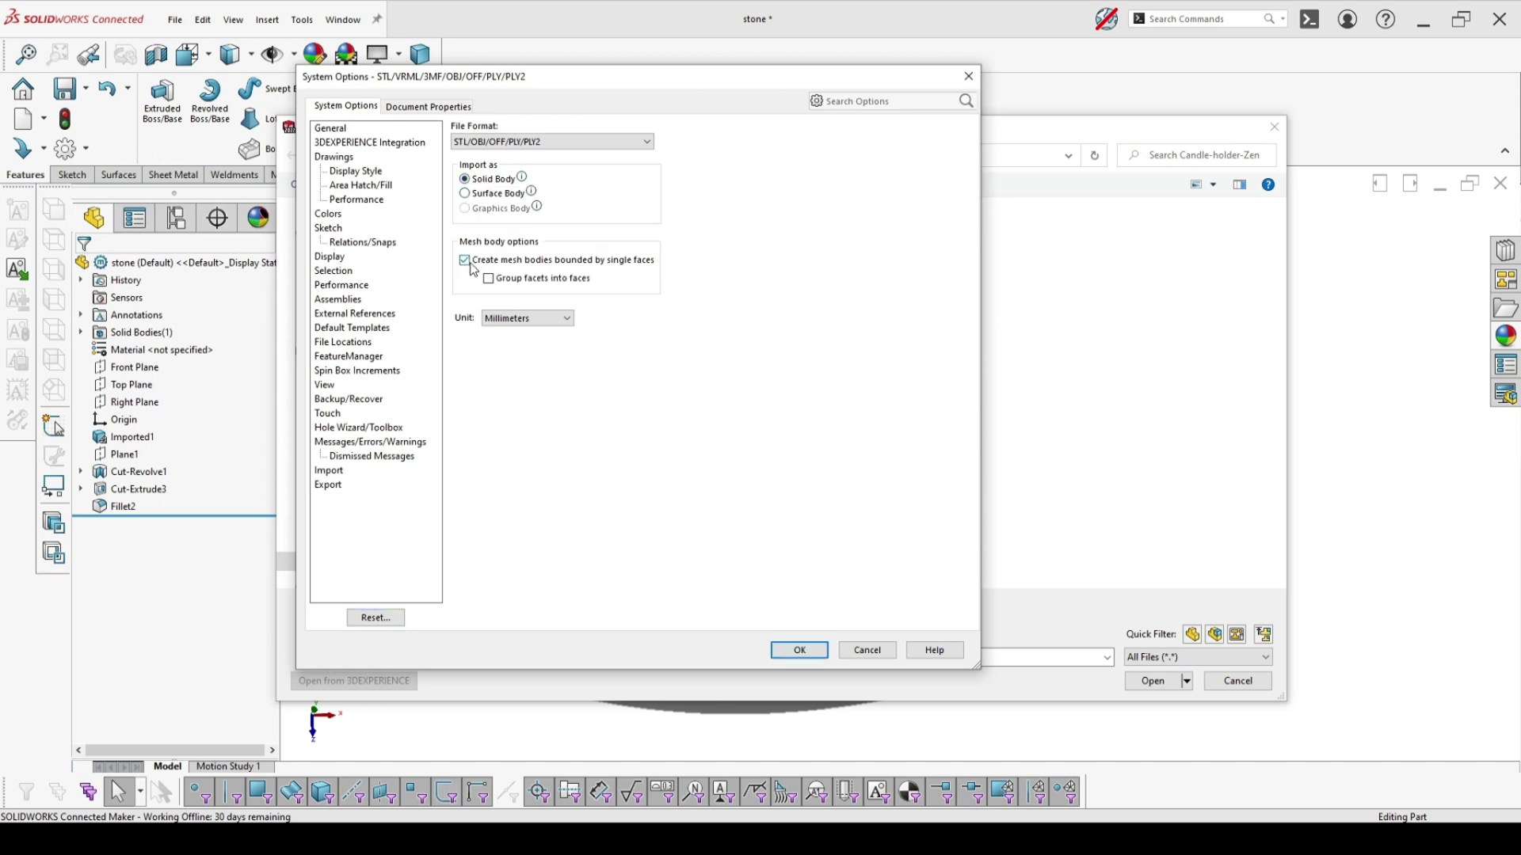
click(796, 650)
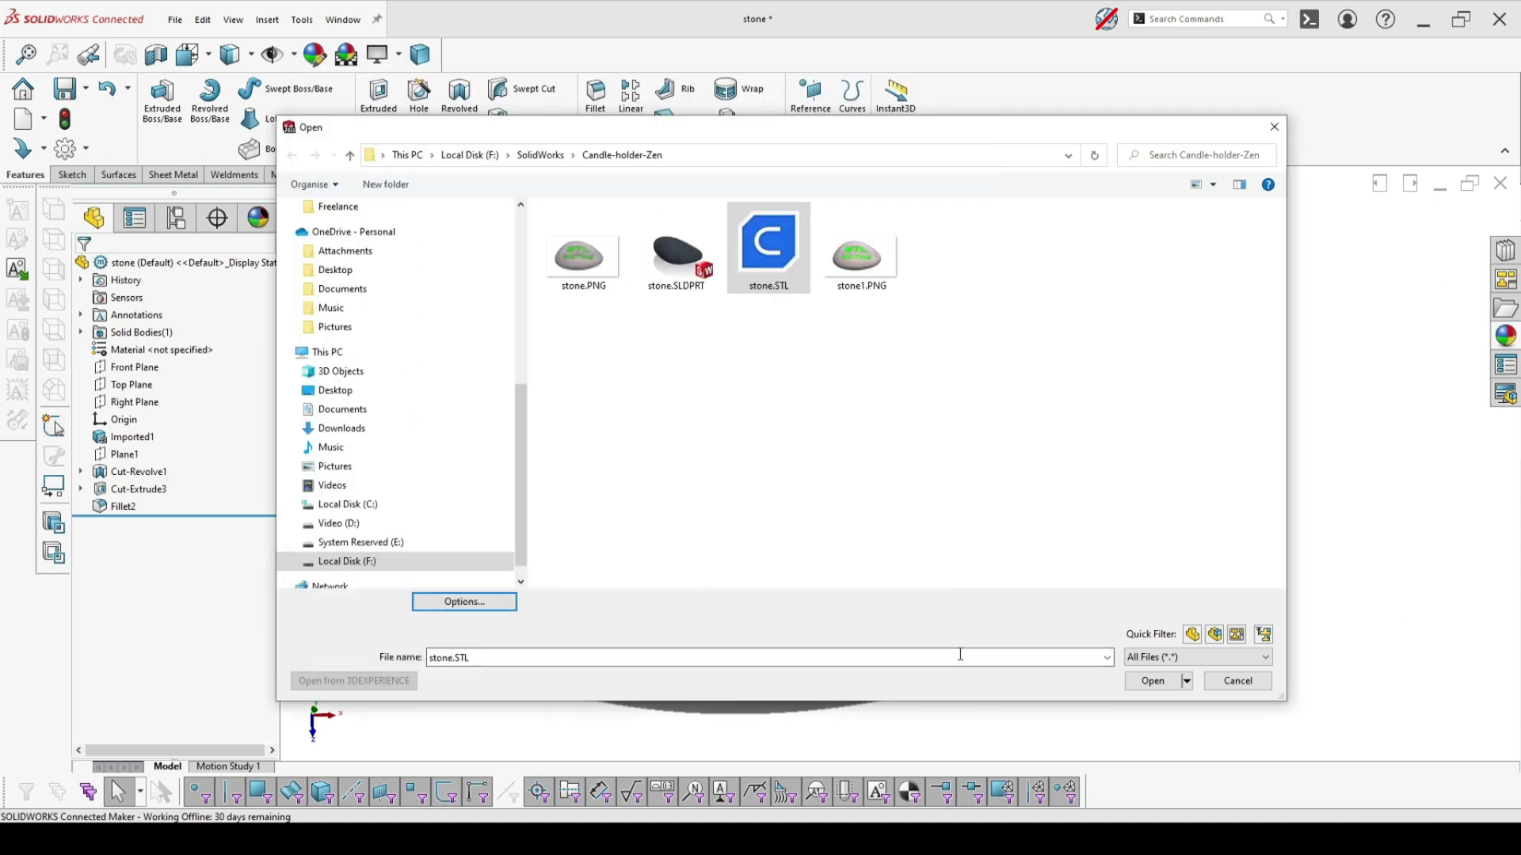
click(1150, 682)
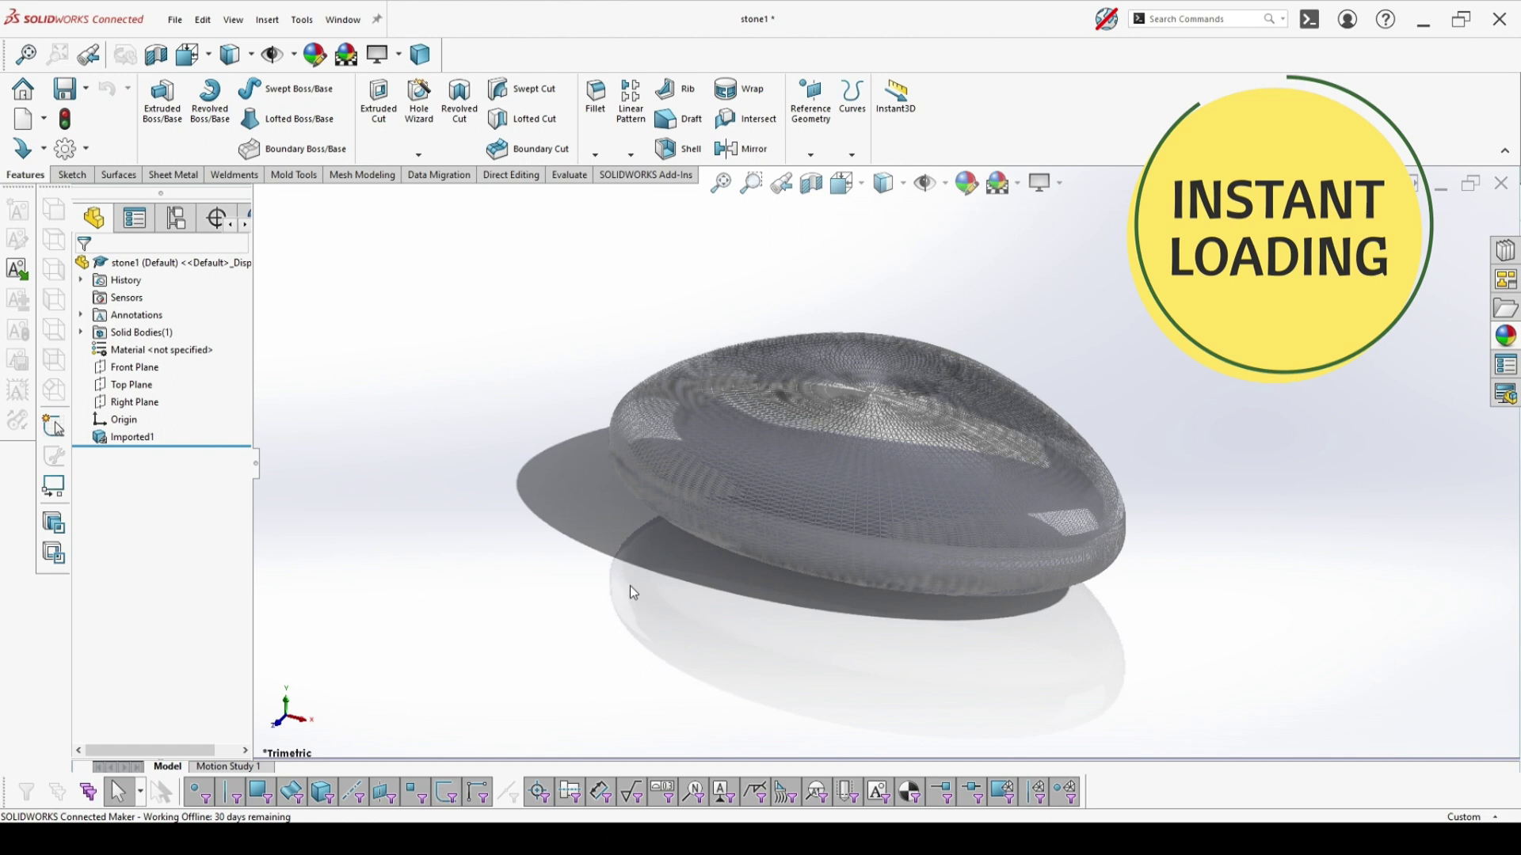
middle_drag(630, 587, 776, 478)
scroll(1052, 477, down, 5)
scroll(1037, 430, up, 3)
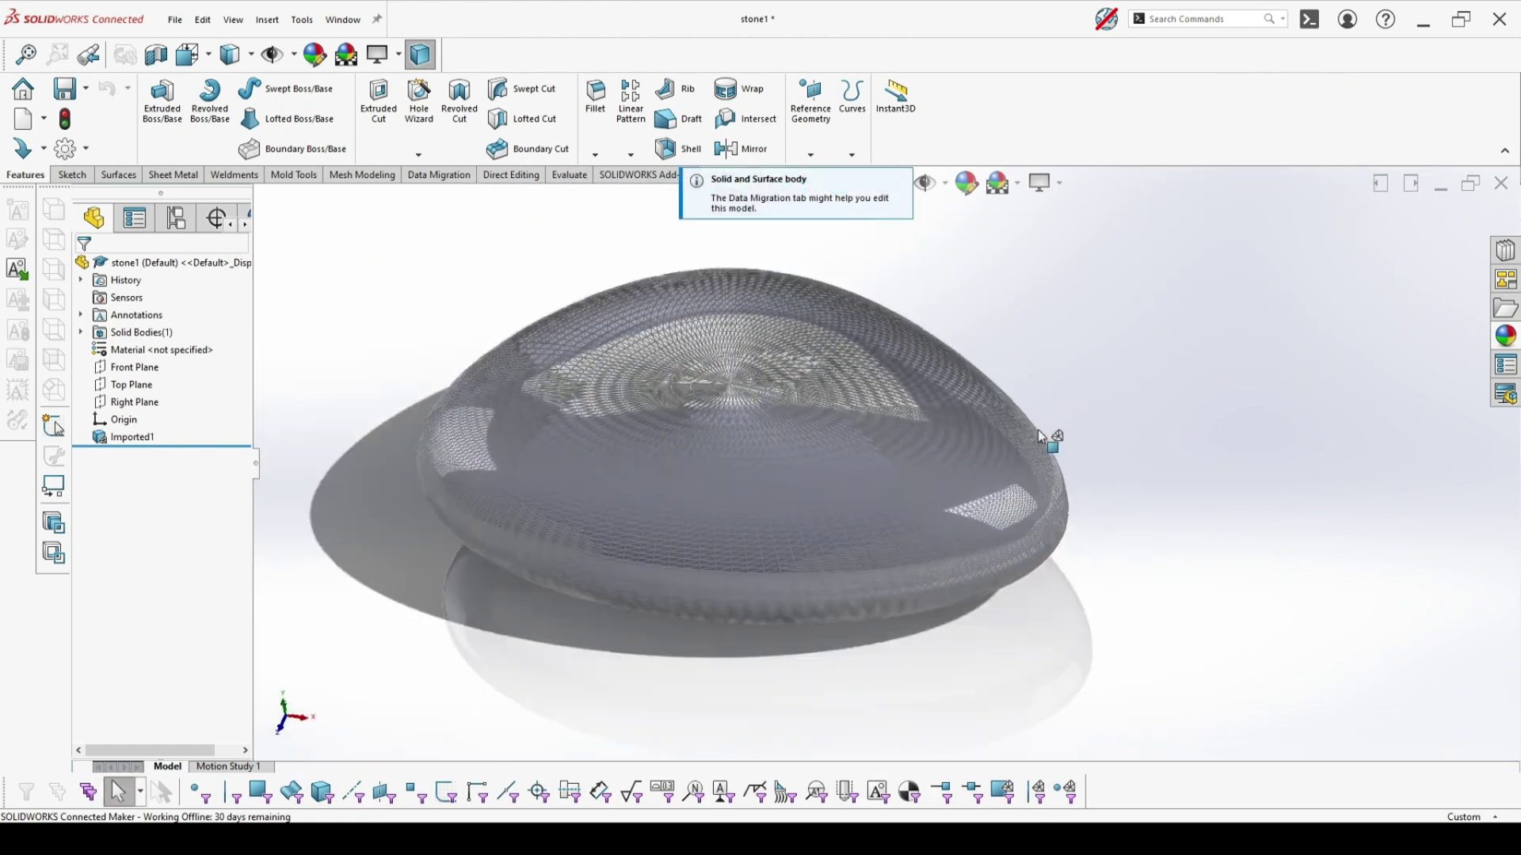
middle_drag(1037, 430, 678, 417)
scroll(817, 430, down, 6)
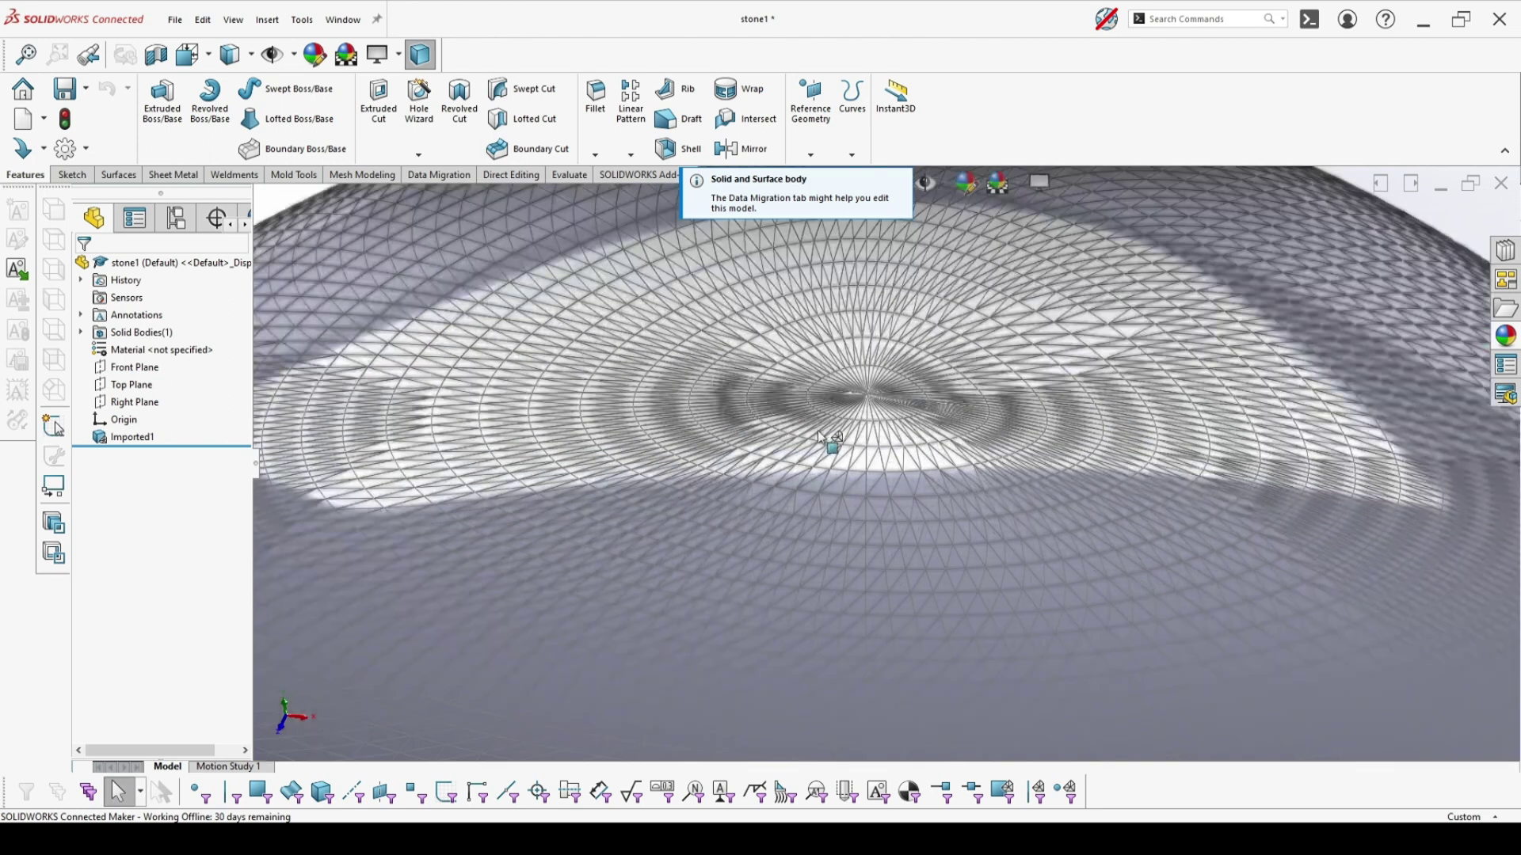
click(799, 499)
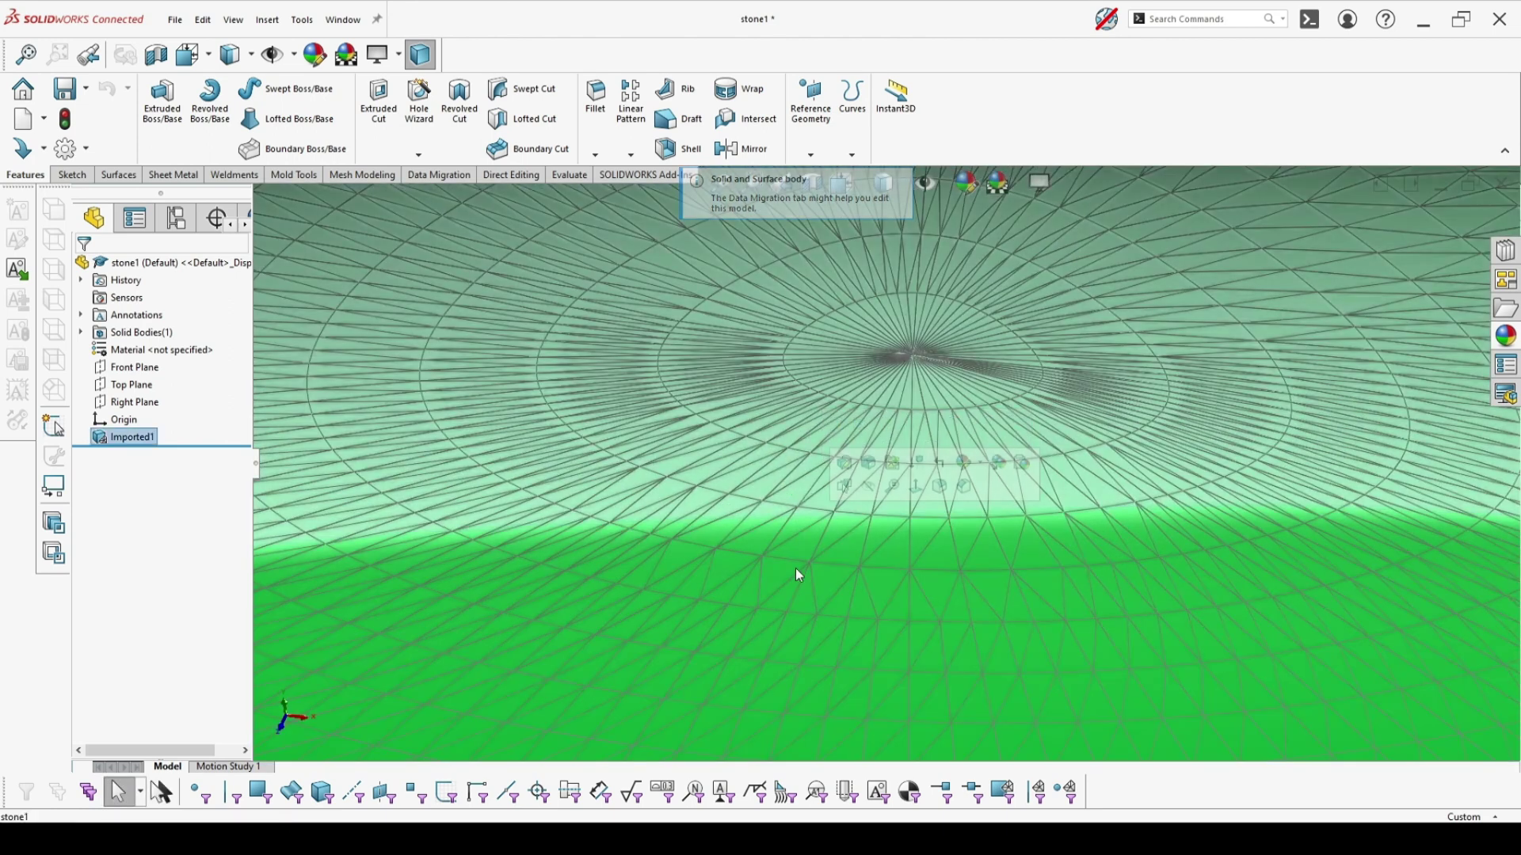
scroll(787, 592, up, 6)
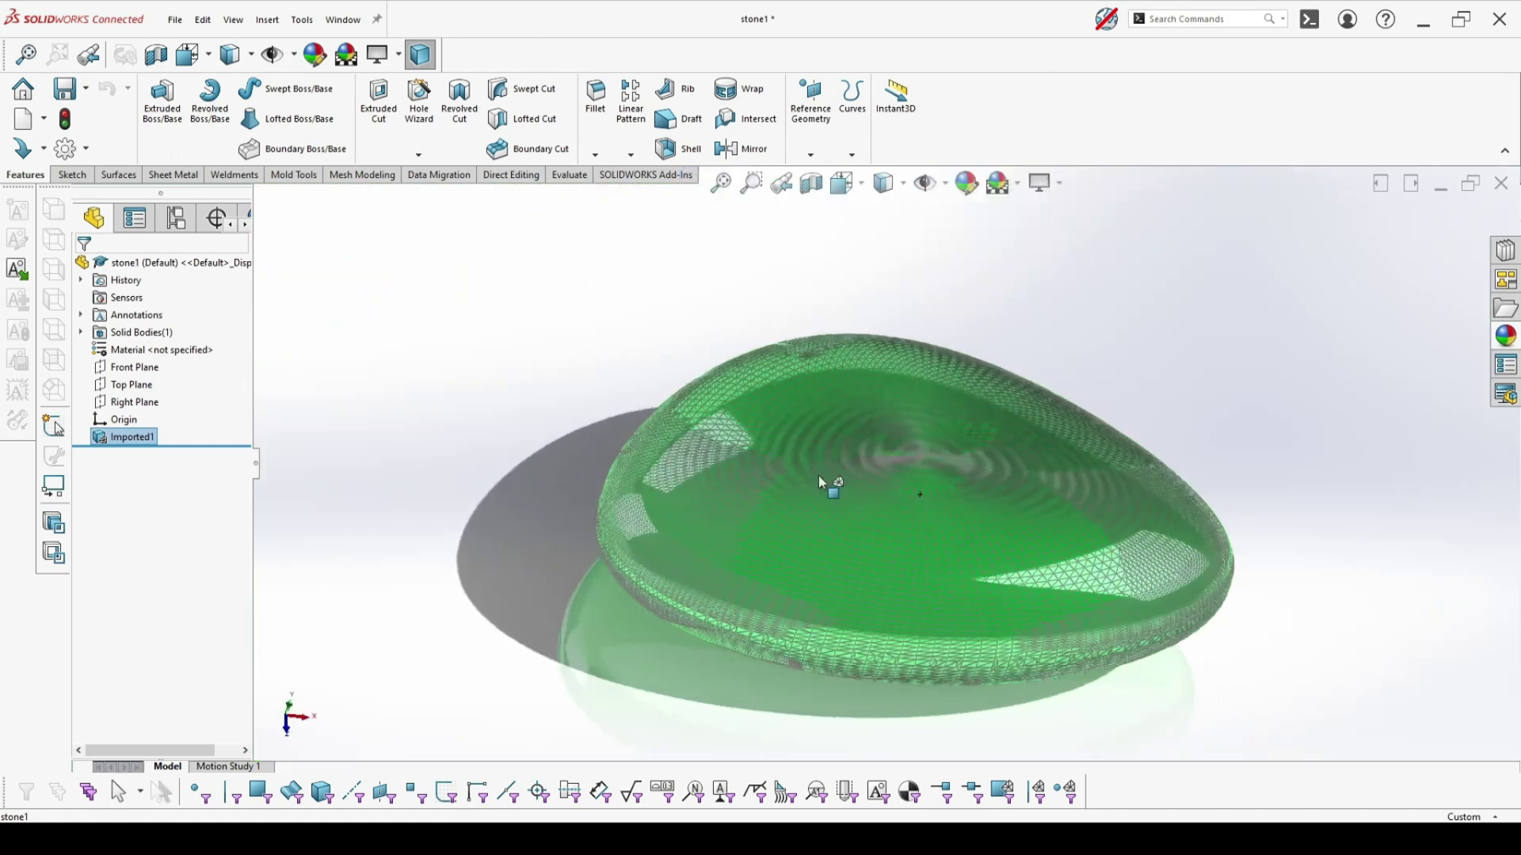
mouse_move(1070, 400)
middle_down()
mouse_move(991, 404)
mouse_move(991, 343)
mouse_move(1096, 346)
mouse_move(917, 226)
mouse_move(890, 387)
mouse_move(916, 254)
mouse_move(784, 560)
mouse_move(865, 312)
mouse_move(713, 555)
mouse_move(580, 577)
mouse_move(554, 553)
mouse_move(772, 547)
mouse_move(855, 633)
mouse_move(1081, 575)
mouse_move(984, 611)
mouse_move(972, 522)
mouse_move(1082, 550)
mouse_move(1068, 413)
middle_up()
click(902, 189)
click(891, 252)
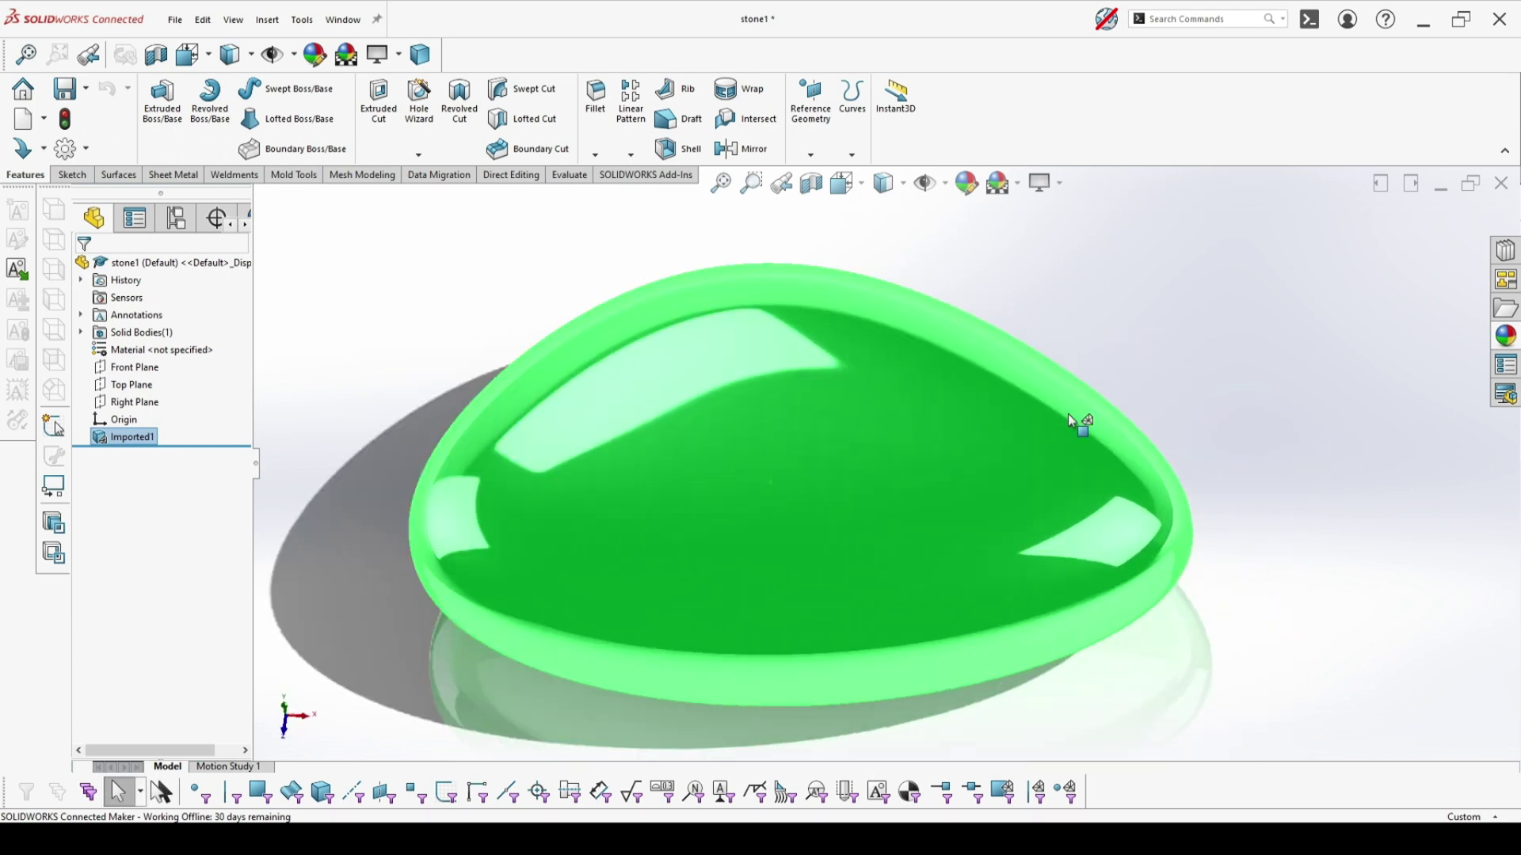
click(902, 188)
click(887, 248)
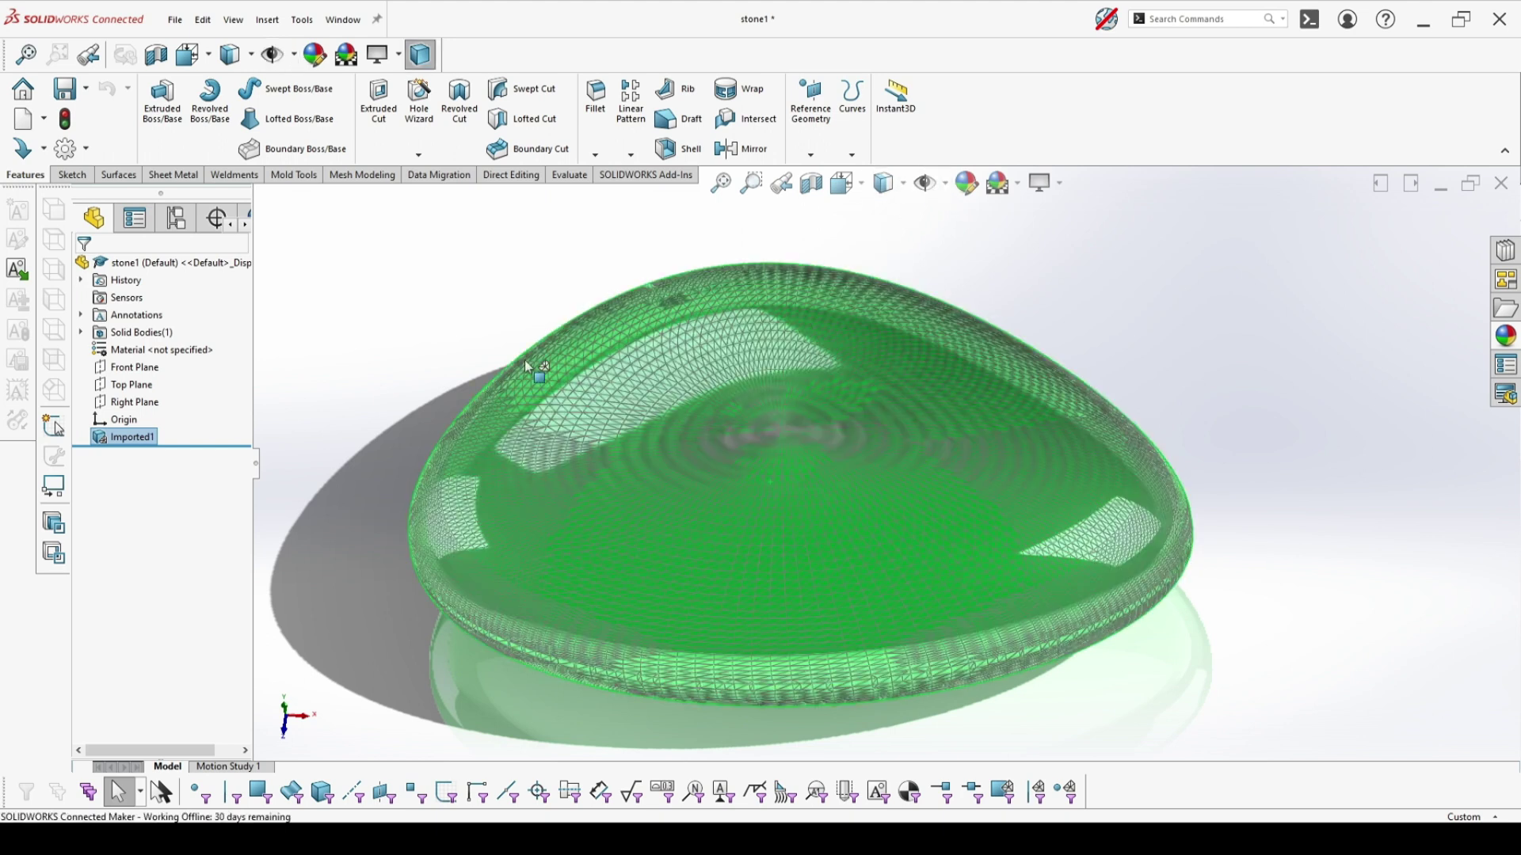
click(151, 385)
Step: Sketch a circle of radius about 11.85 mm on the Top Plane over the stone
click(156, 369)
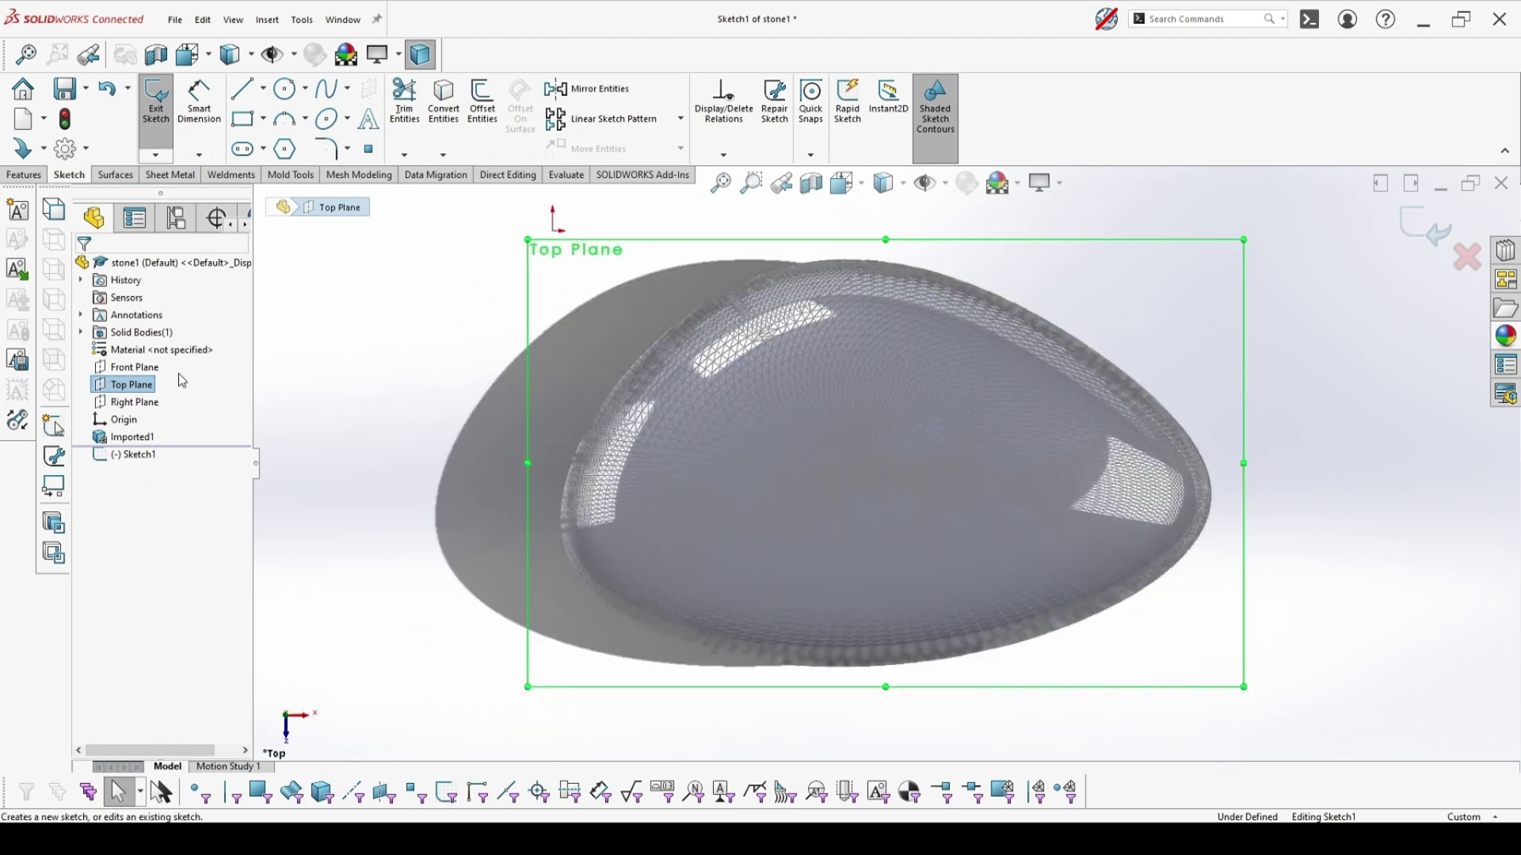
click(284, 90)
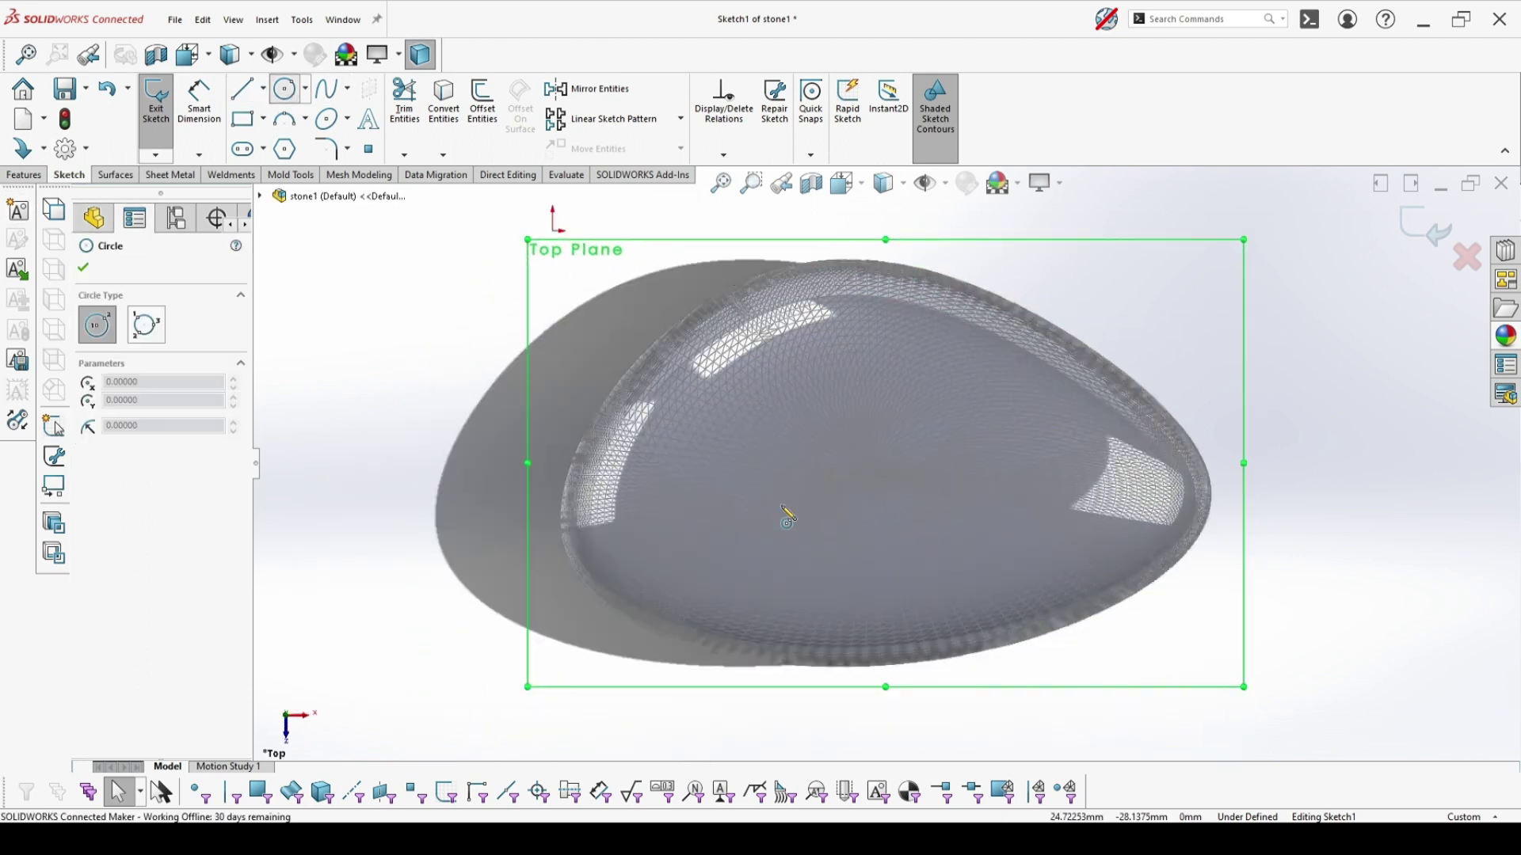
click(869, 467)
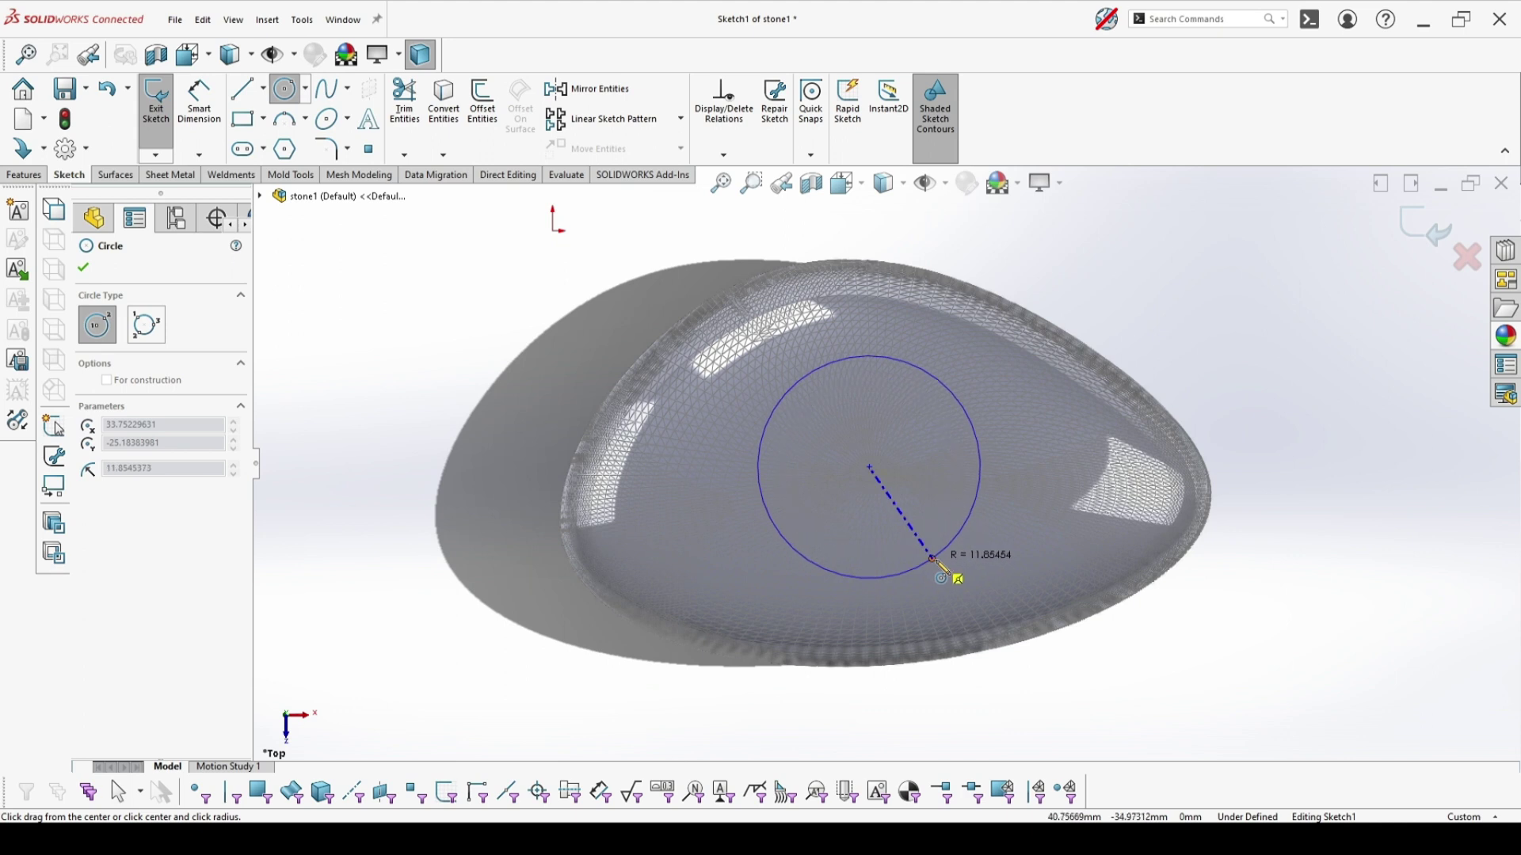
click(951, 577)
middle_drag(951, 577, 795, 605)
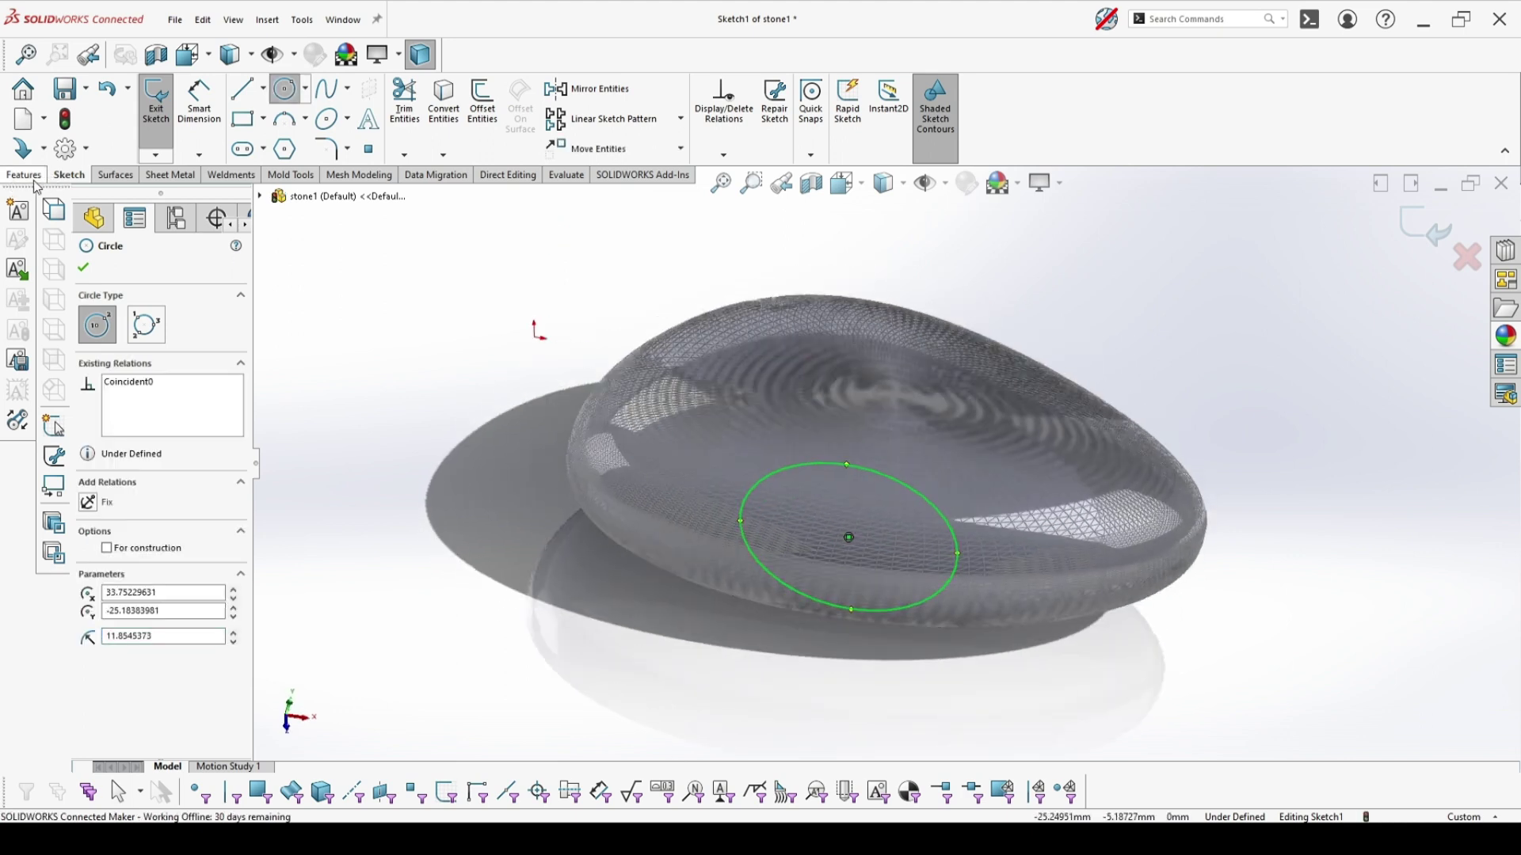
Step: Cut the circle upward Through All, creating Cut-Extrude1 through the stone
click(31, 177)
click(379, 102)
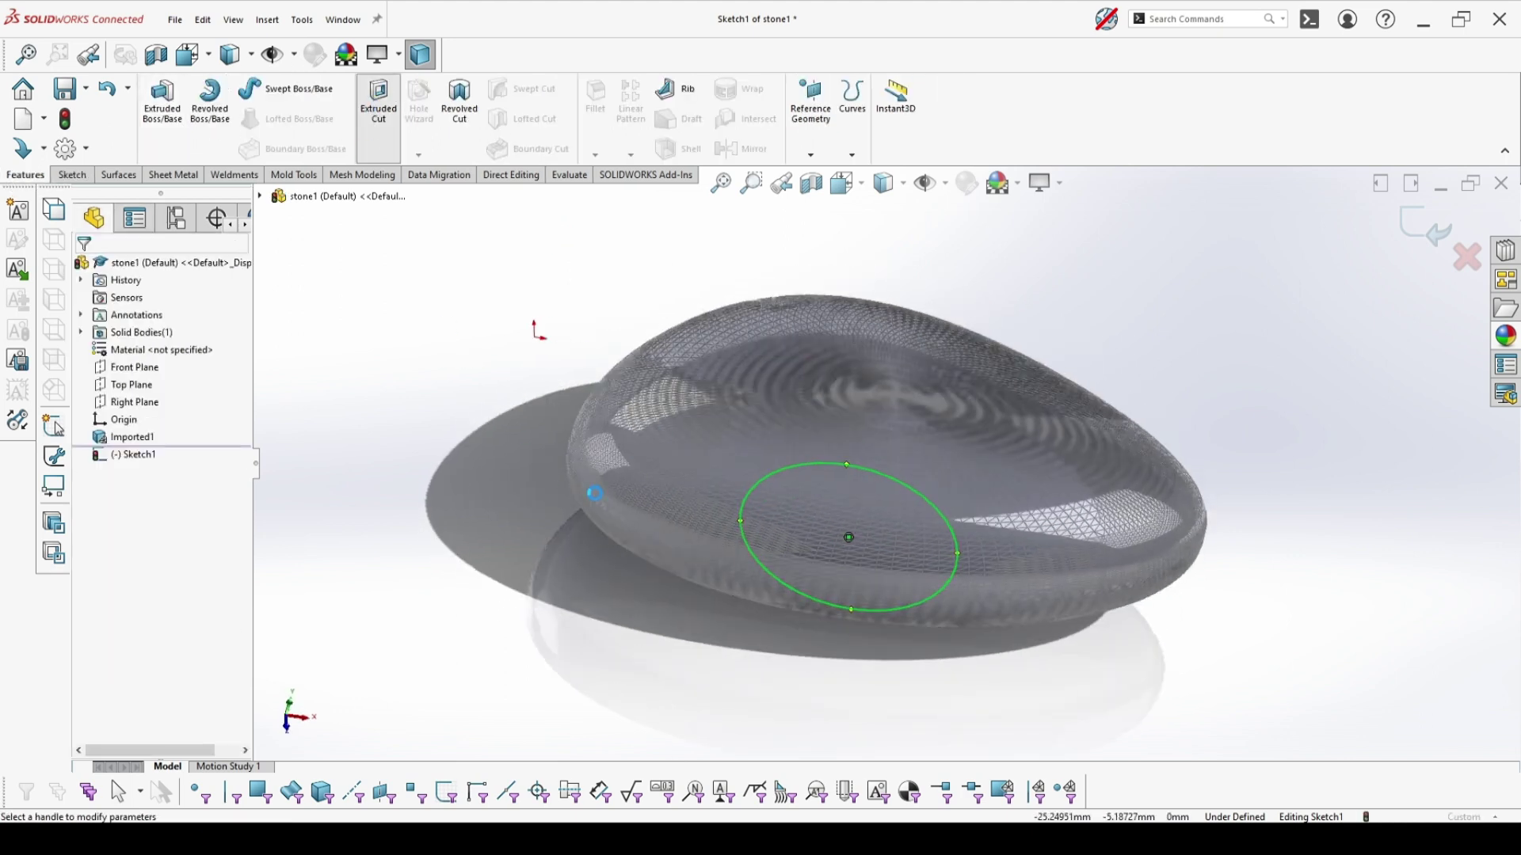
click(88, 366)
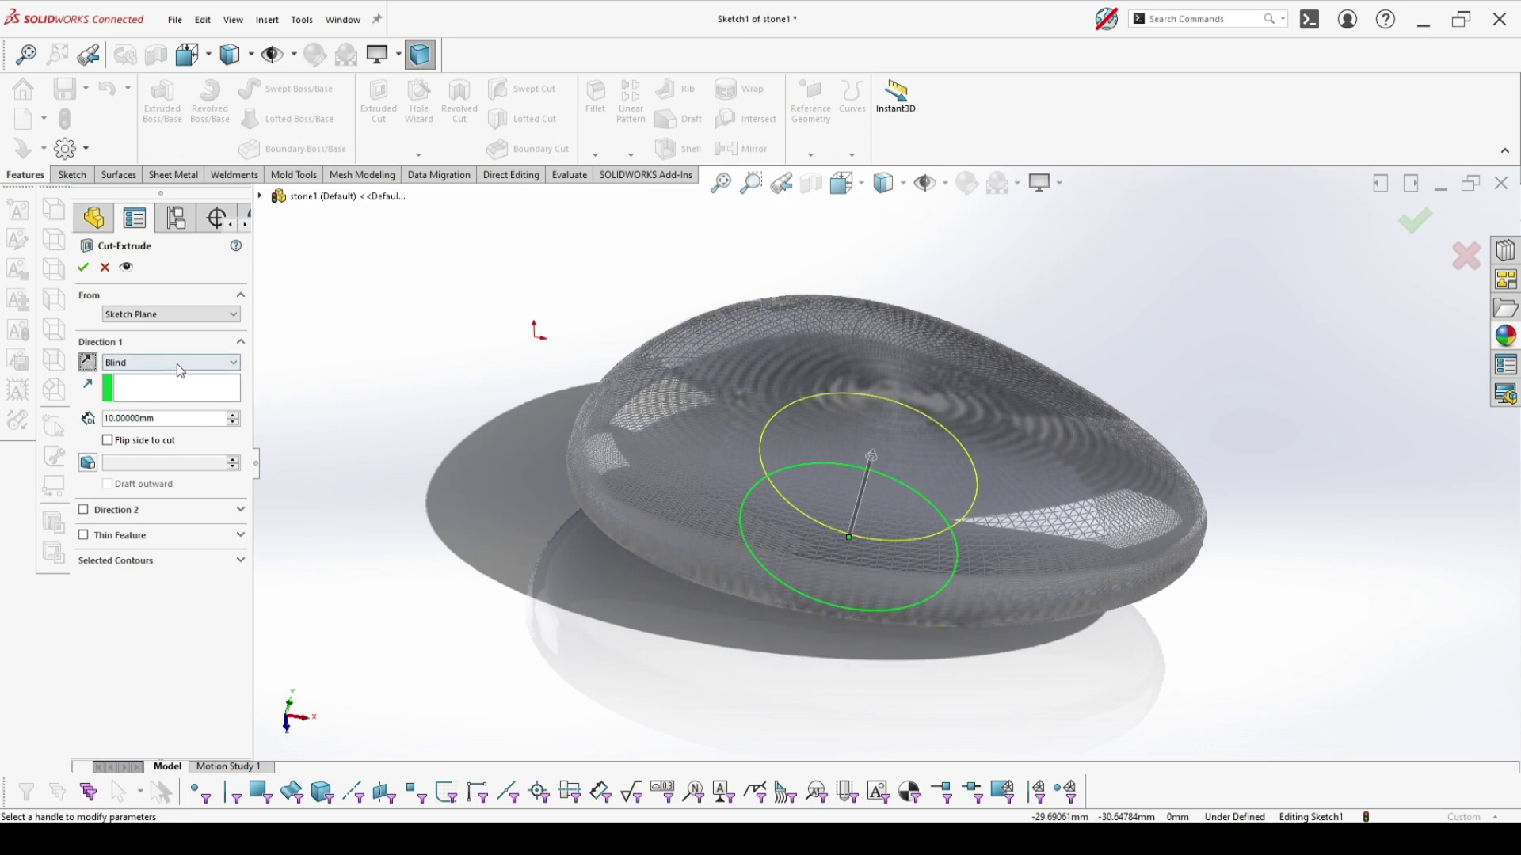
click(179, 363)
click(153, 388)
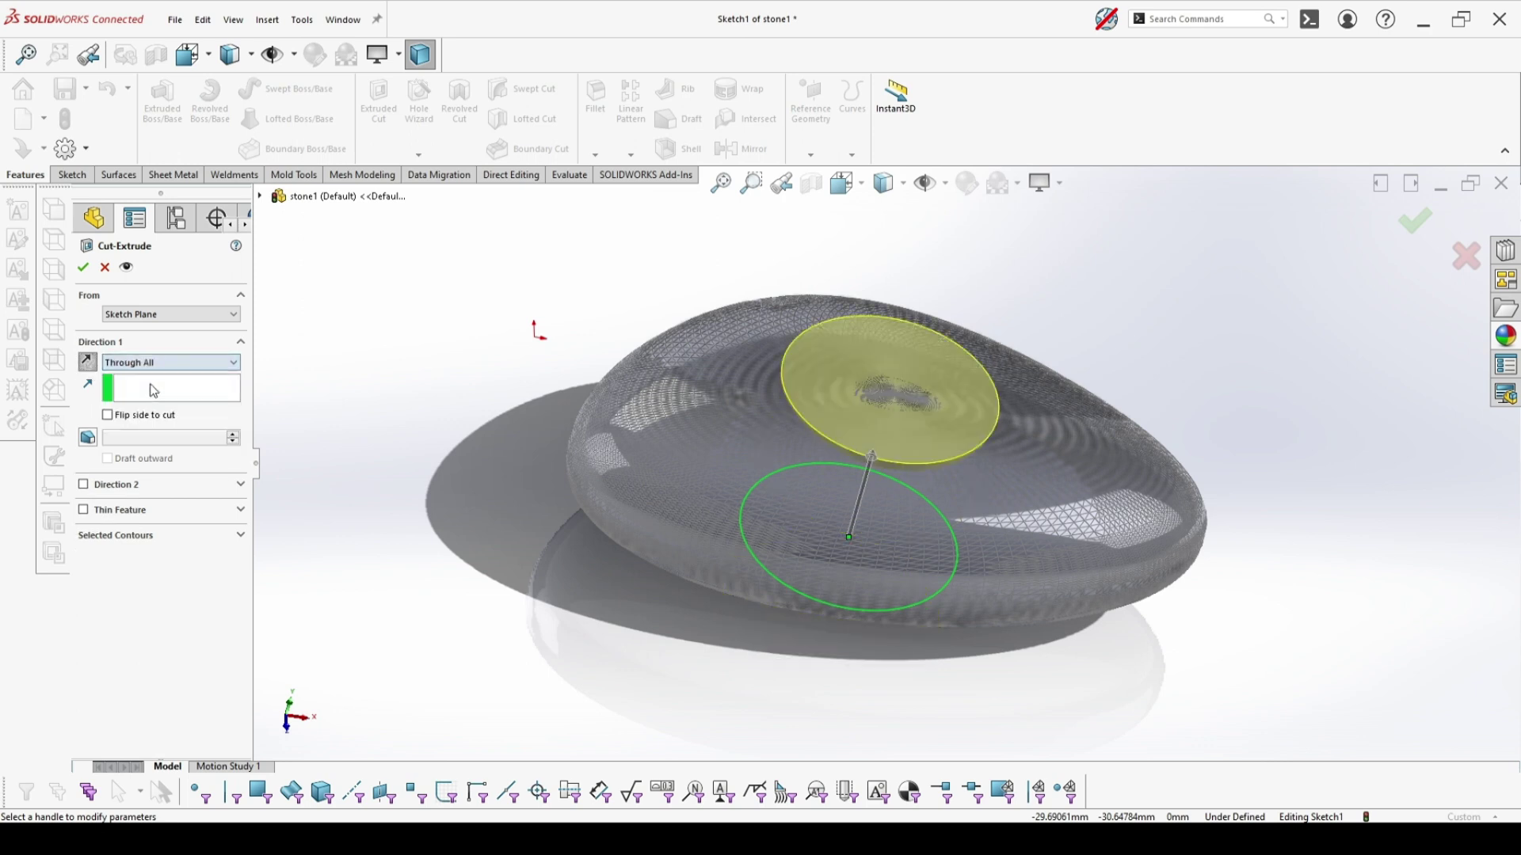
click(85, 267)
middle_drag(942, 464, 998, 381)
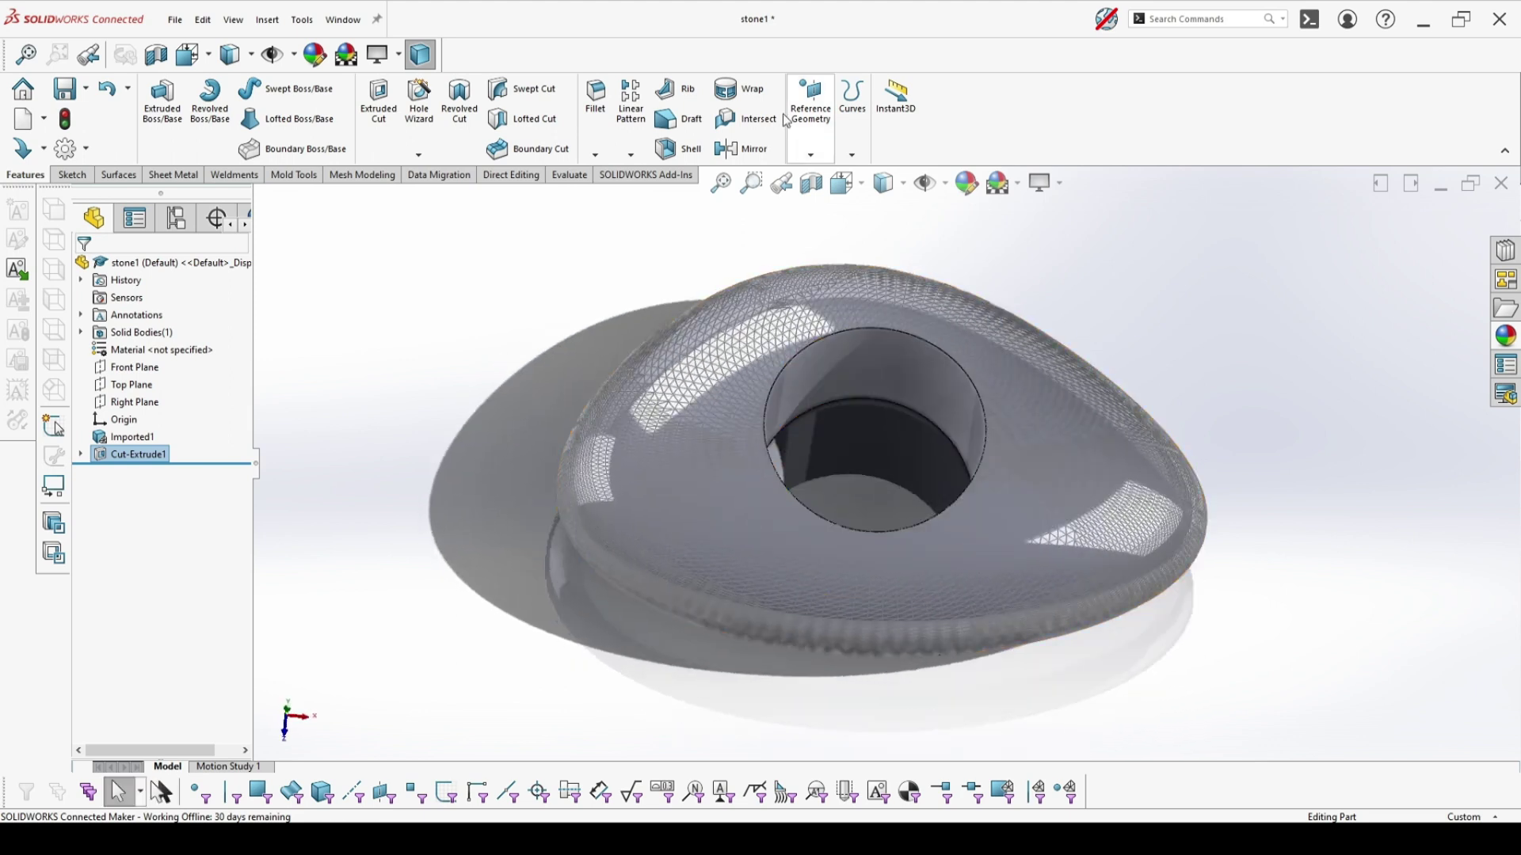
Step: Fillet the hole's top edge at 3 mm after the 5 mm radius fails
click(594, 107)
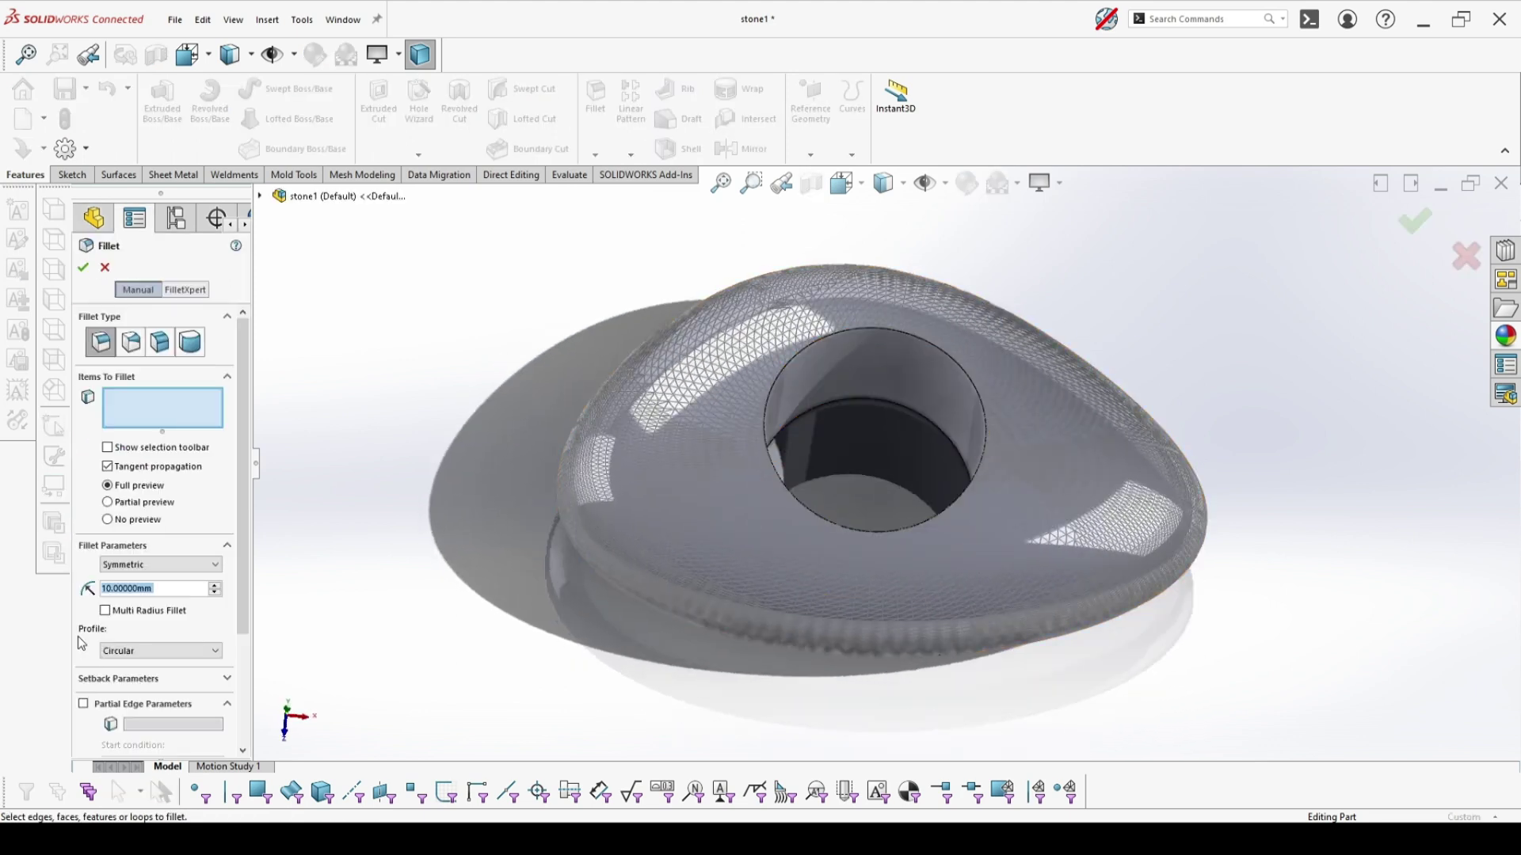
text(5)
key(Return)
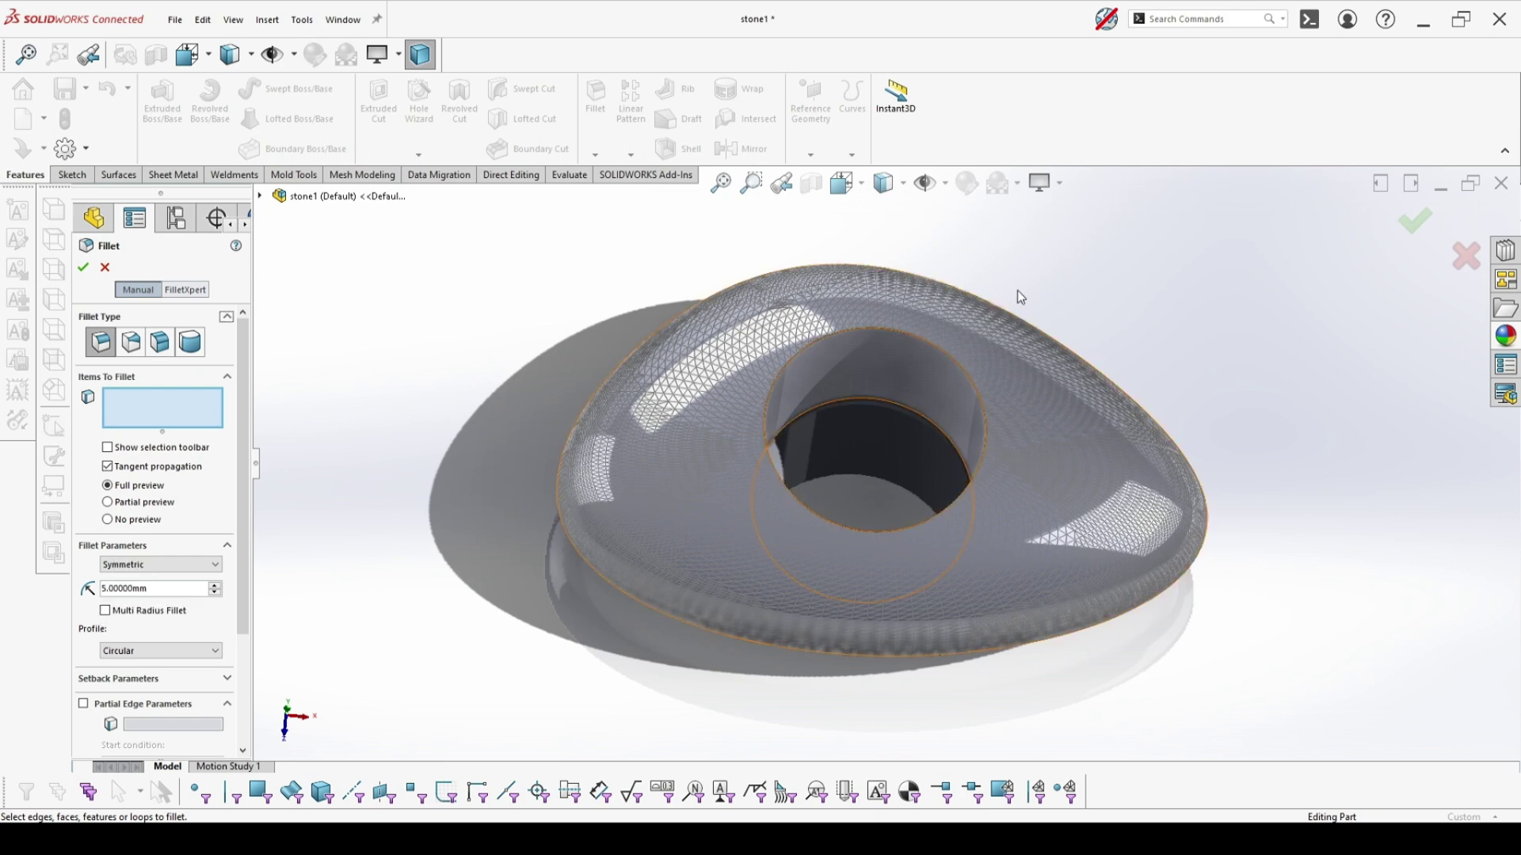
click(870, 331)
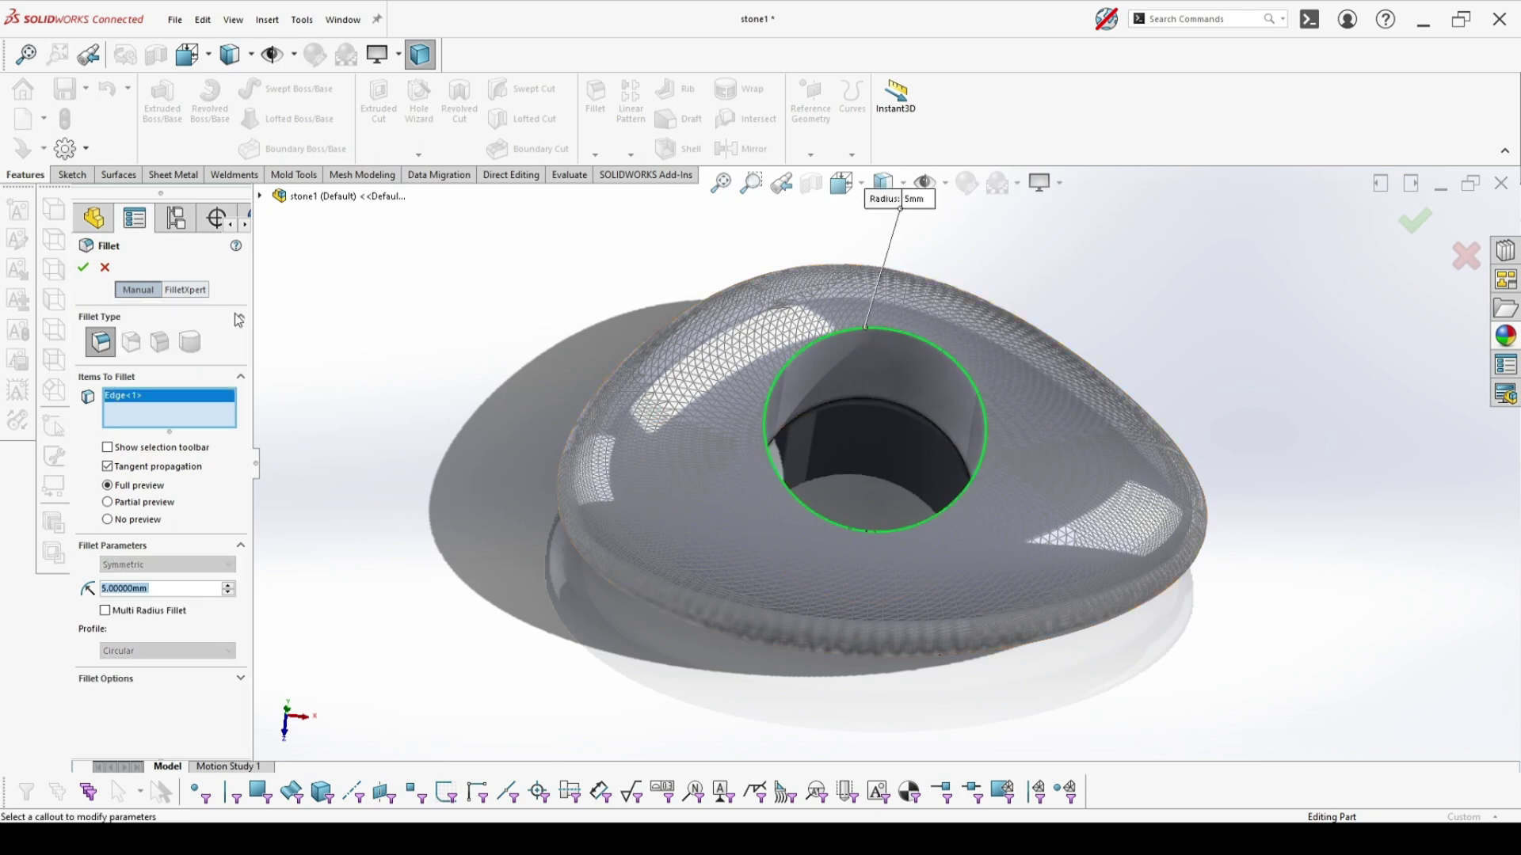
click(86, 268)
text(3)
key(Return)
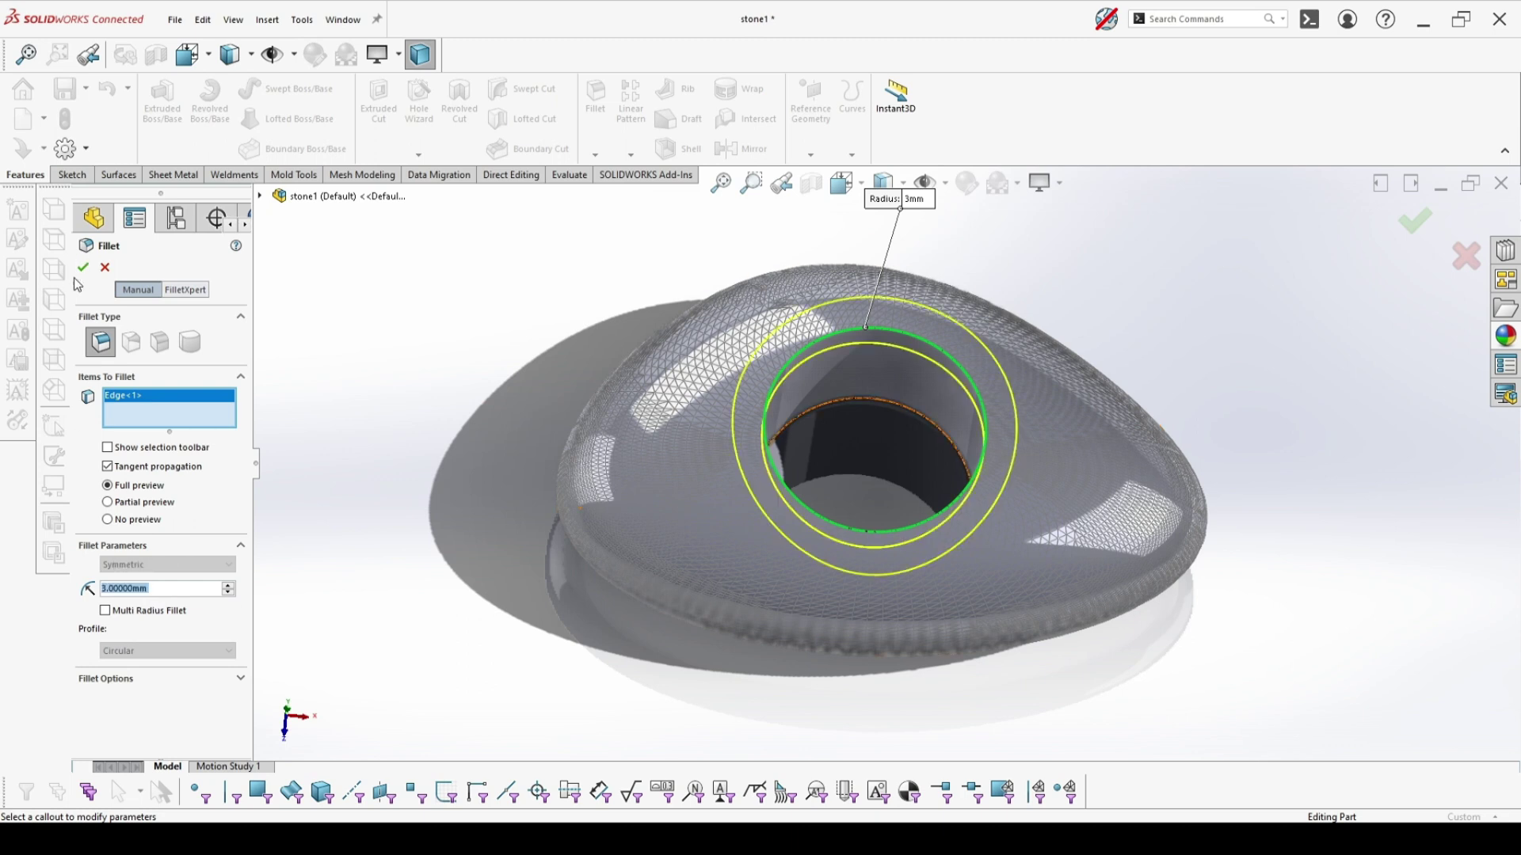
key(Return)
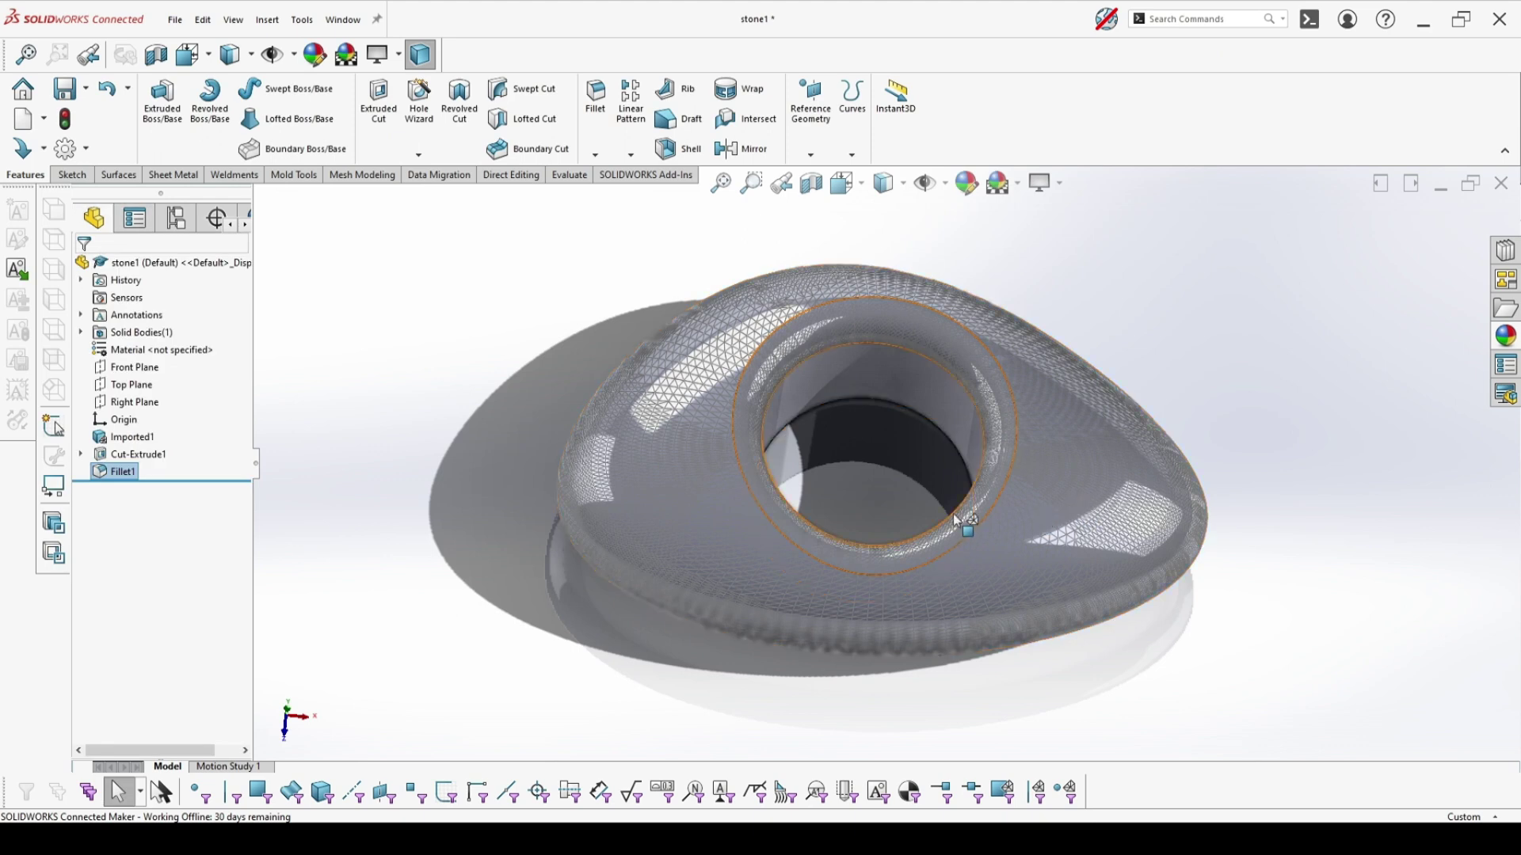
middle_drag(960, 520, 972, 444)
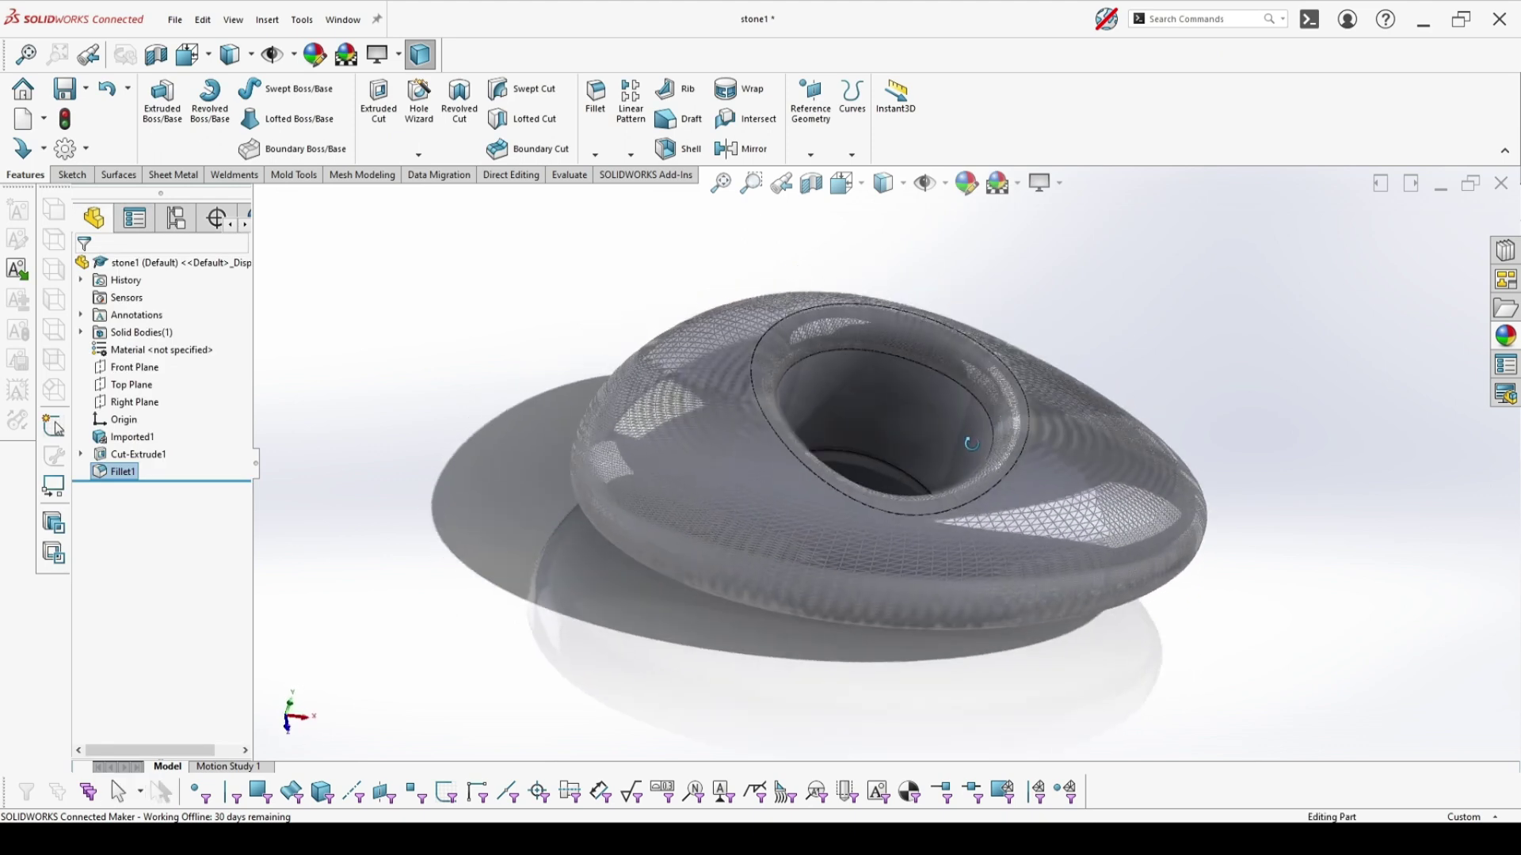
Step: Switch the stone to plain Shaded display, review the hole, and close stone1
click(903, 184)
click(889, 248)
click(1186, 342)
middle_drag(1187, 342, 1150, 366)
click(1501, 185)
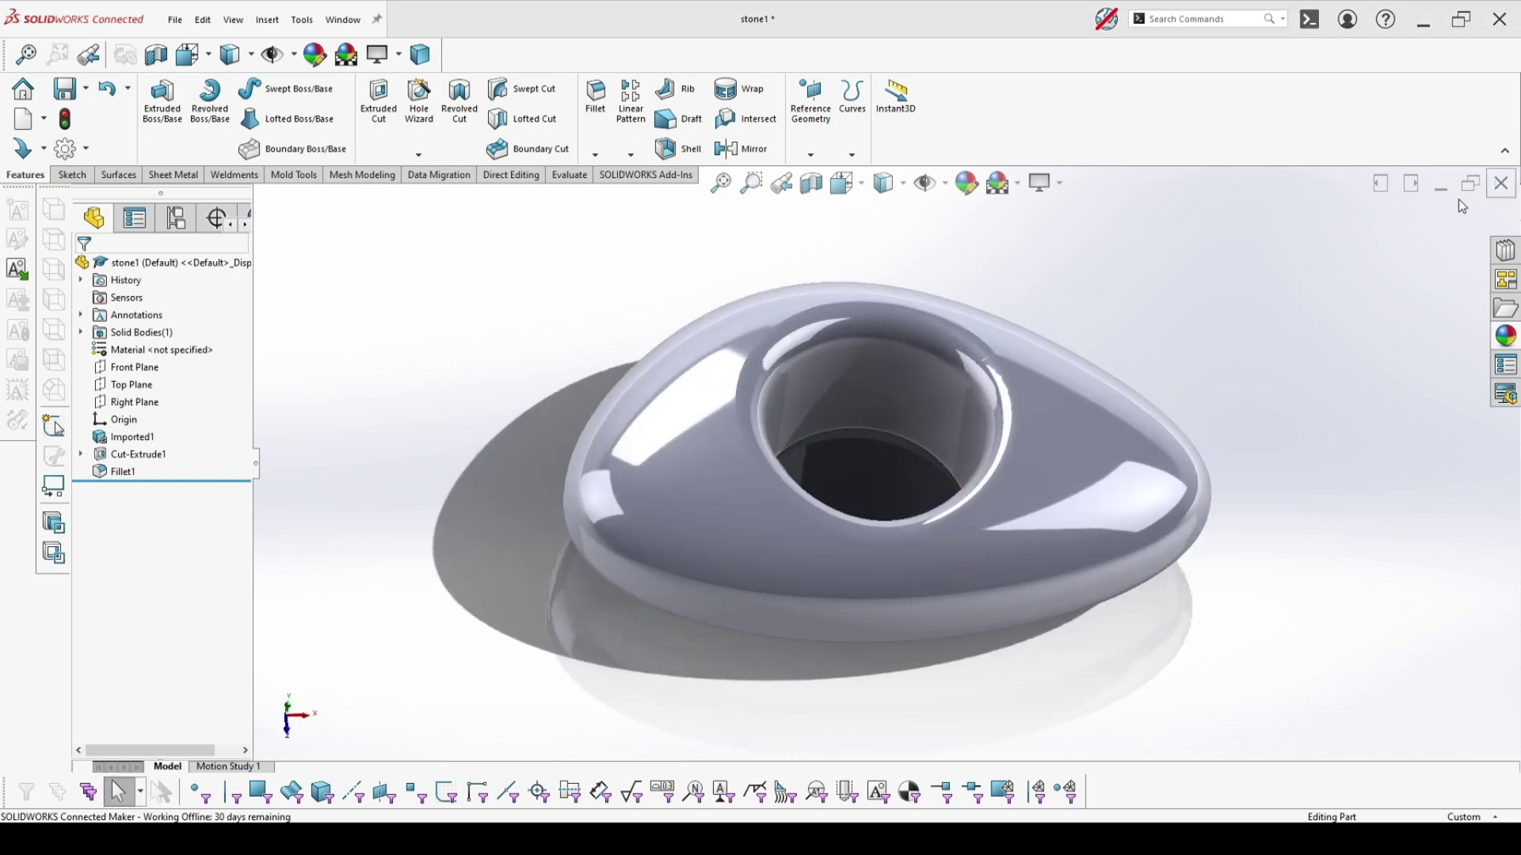
Step: Discard stone1's changes and reopen stone.STL with the import set to Graphics Body
click(694, 455)
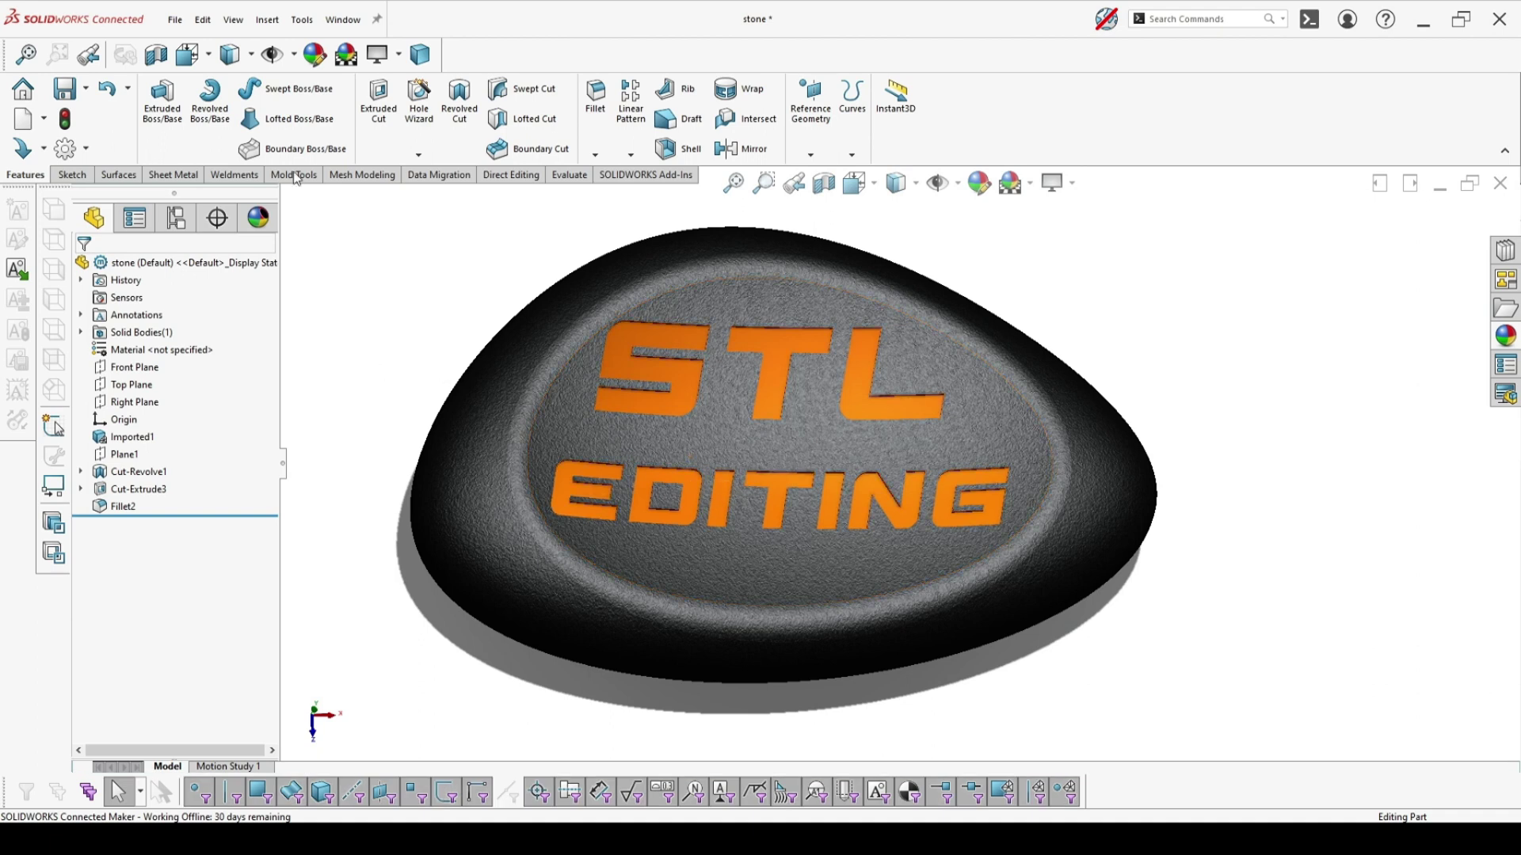
click(175, 19)
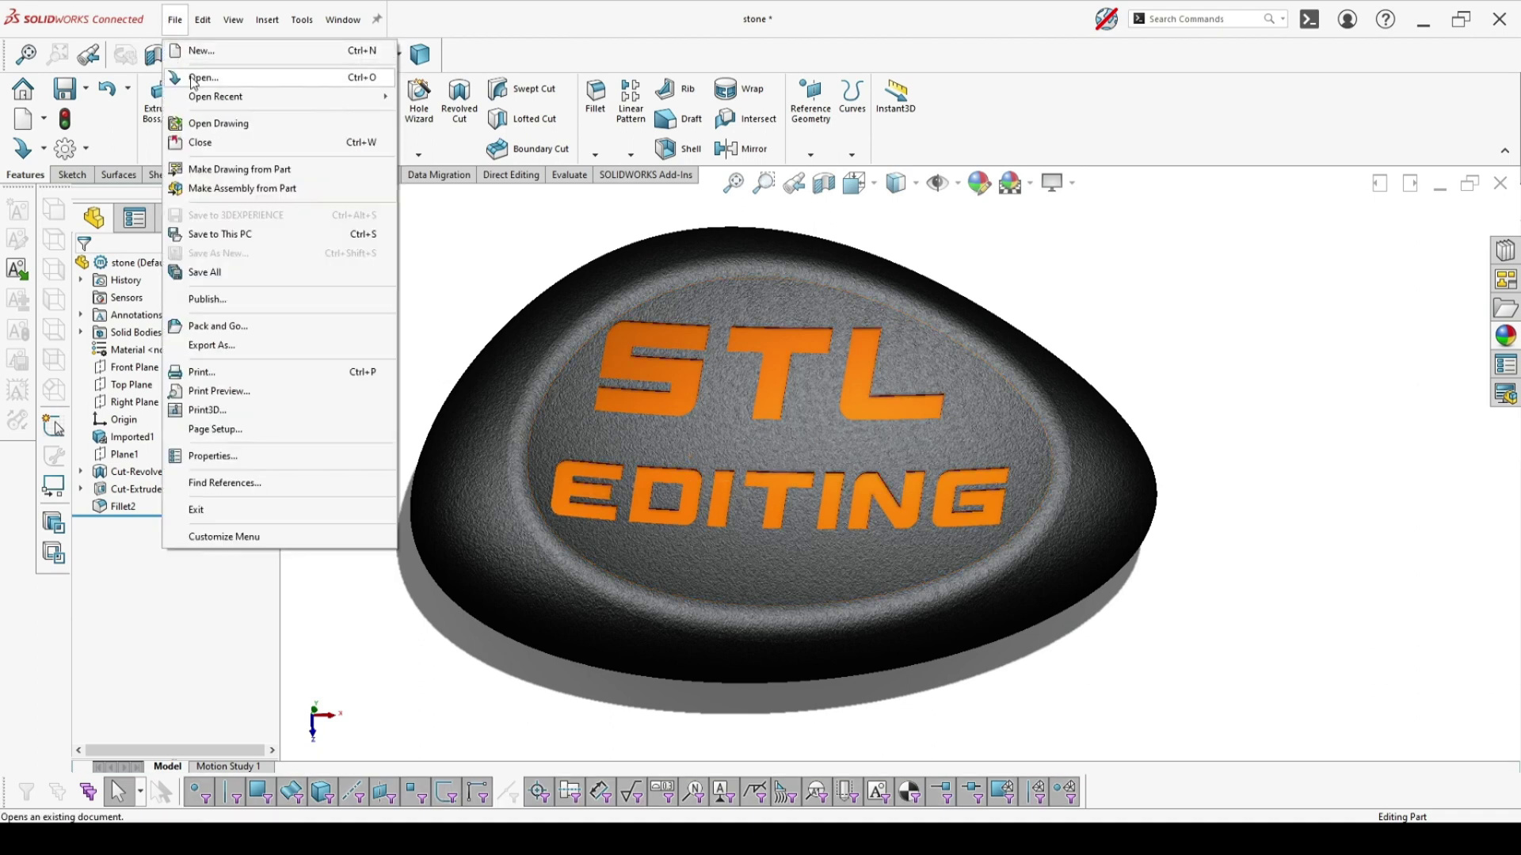
click(198, 78)
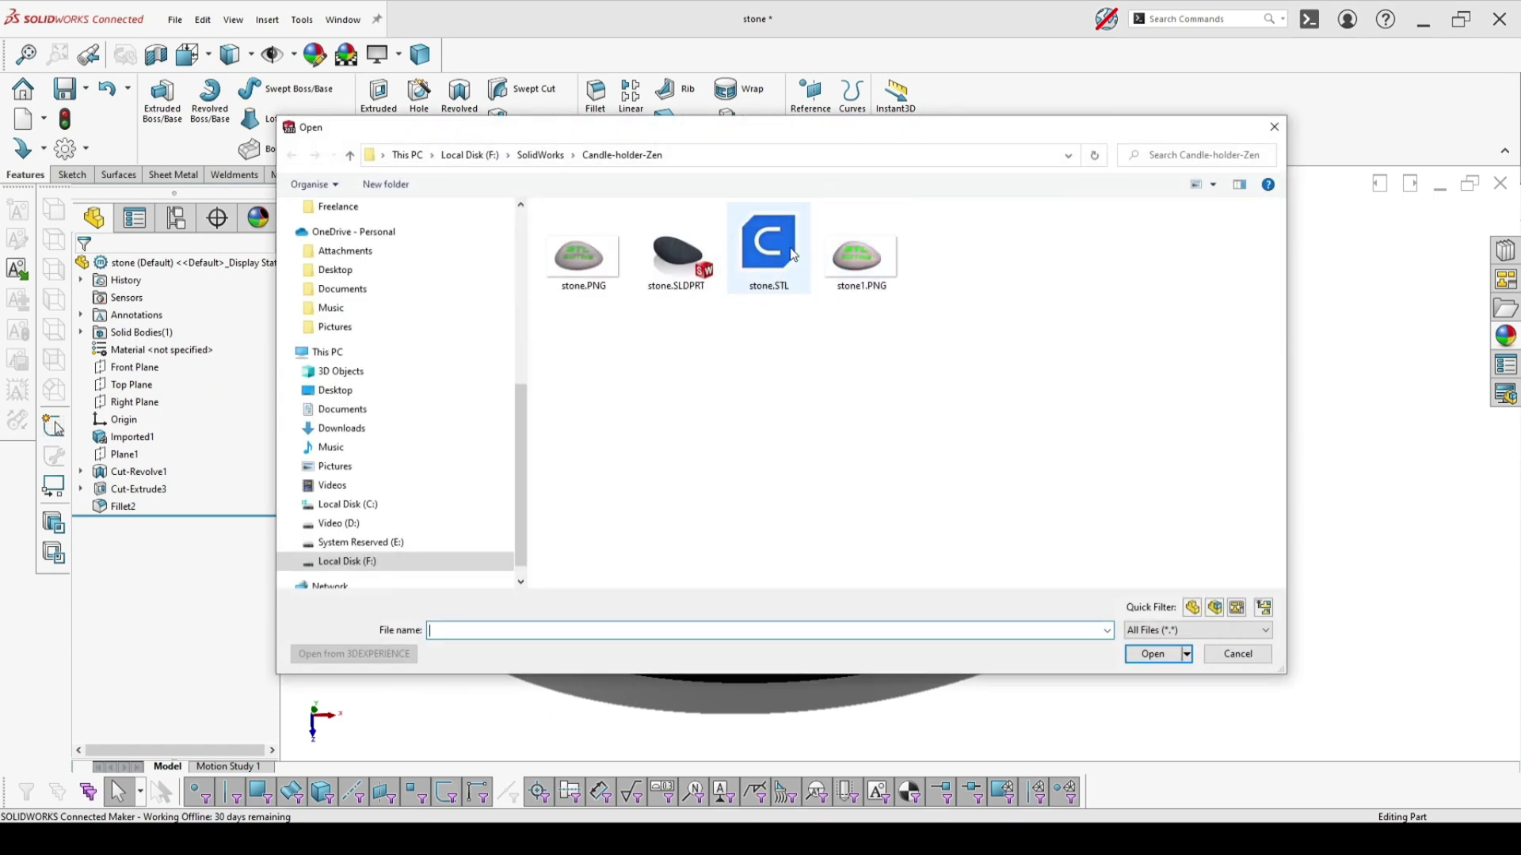
click(793, 255)
click(443, 603)
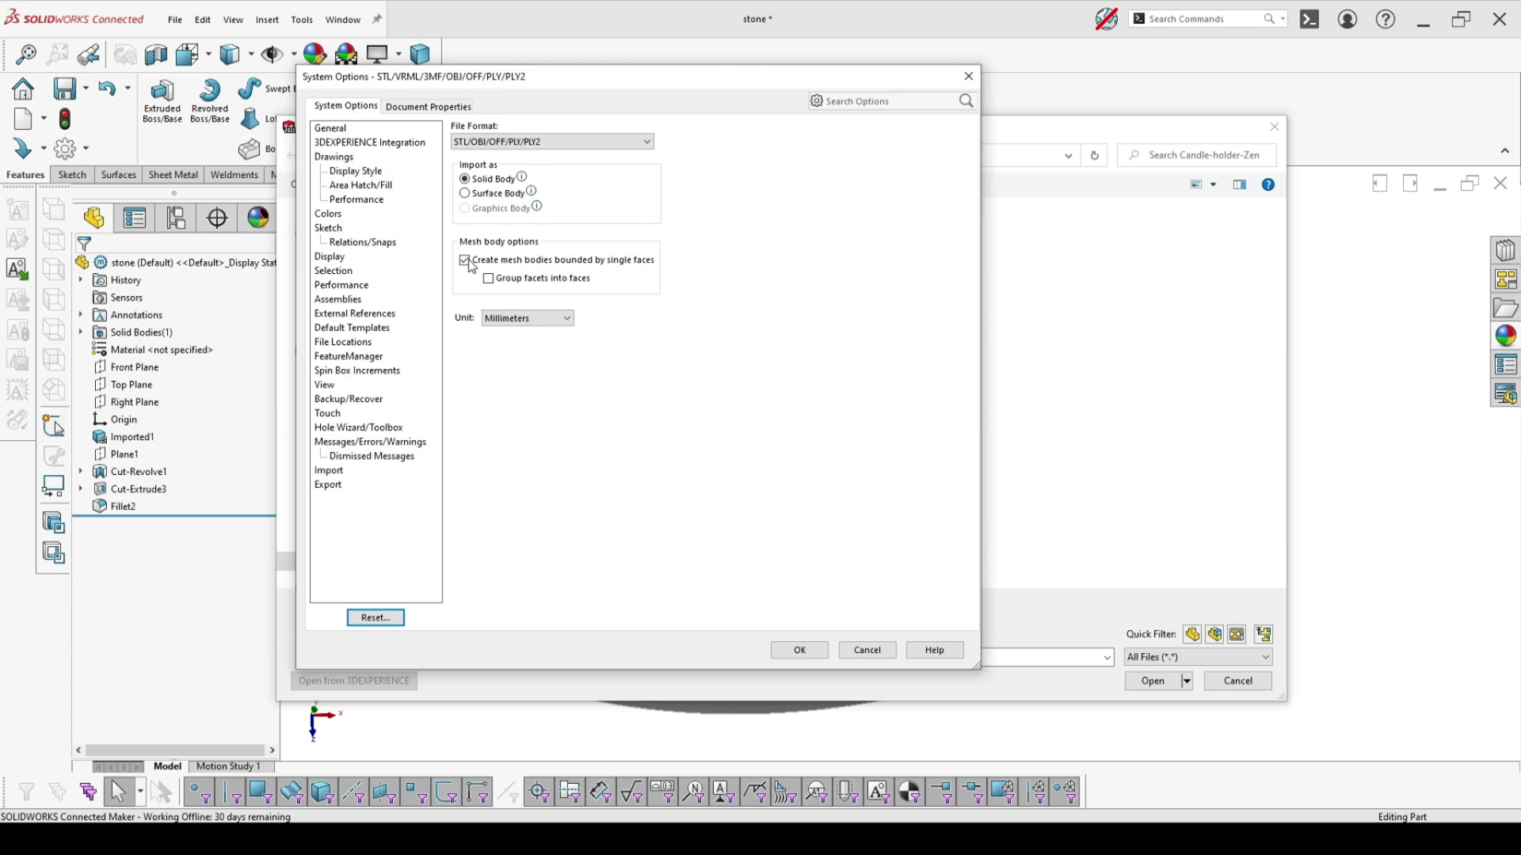
click(464, 208)
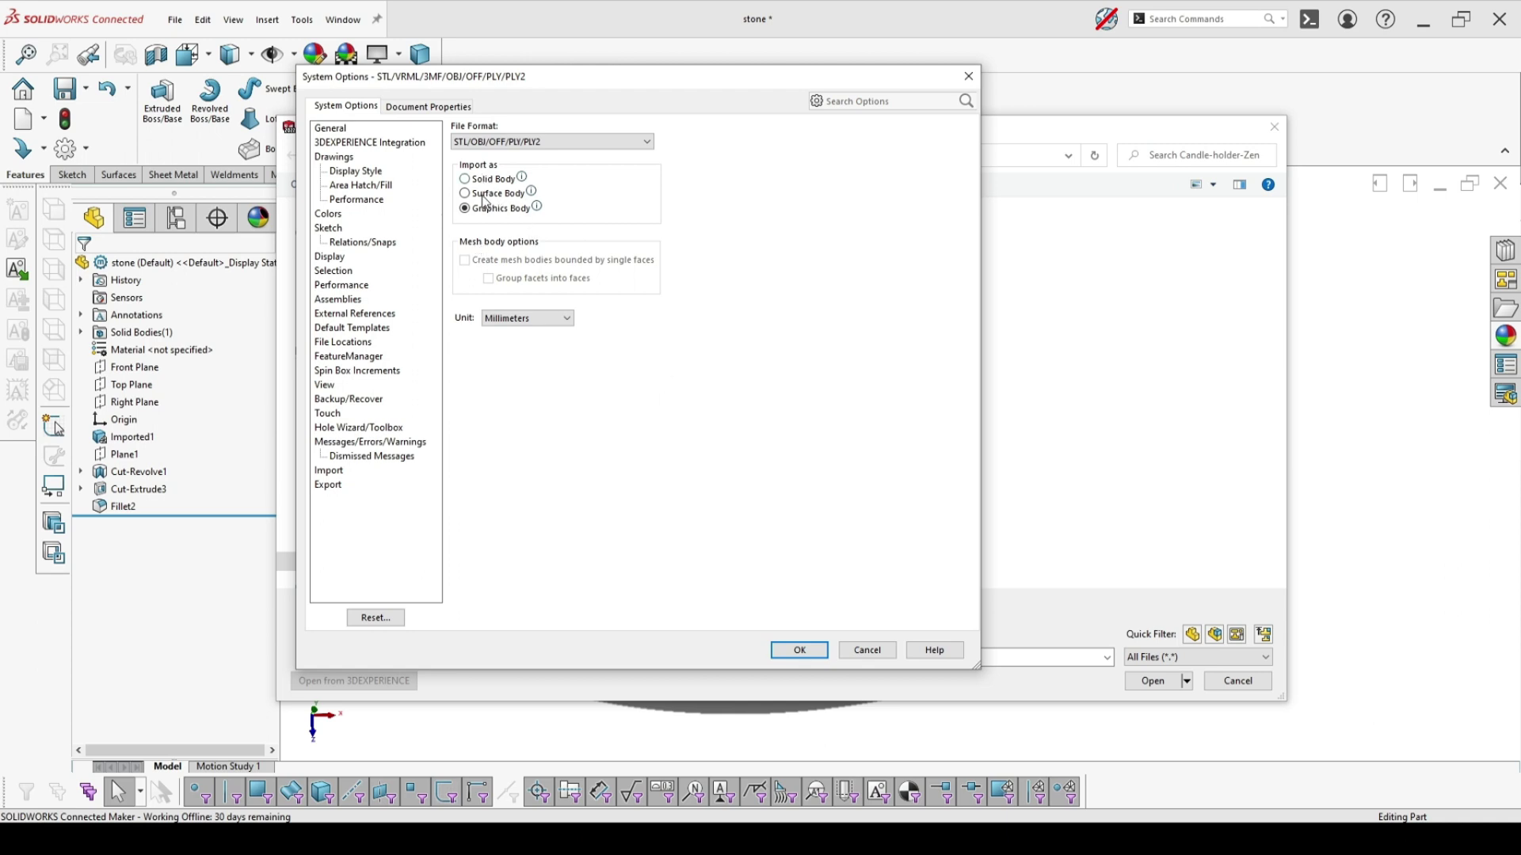
click(789, 654)
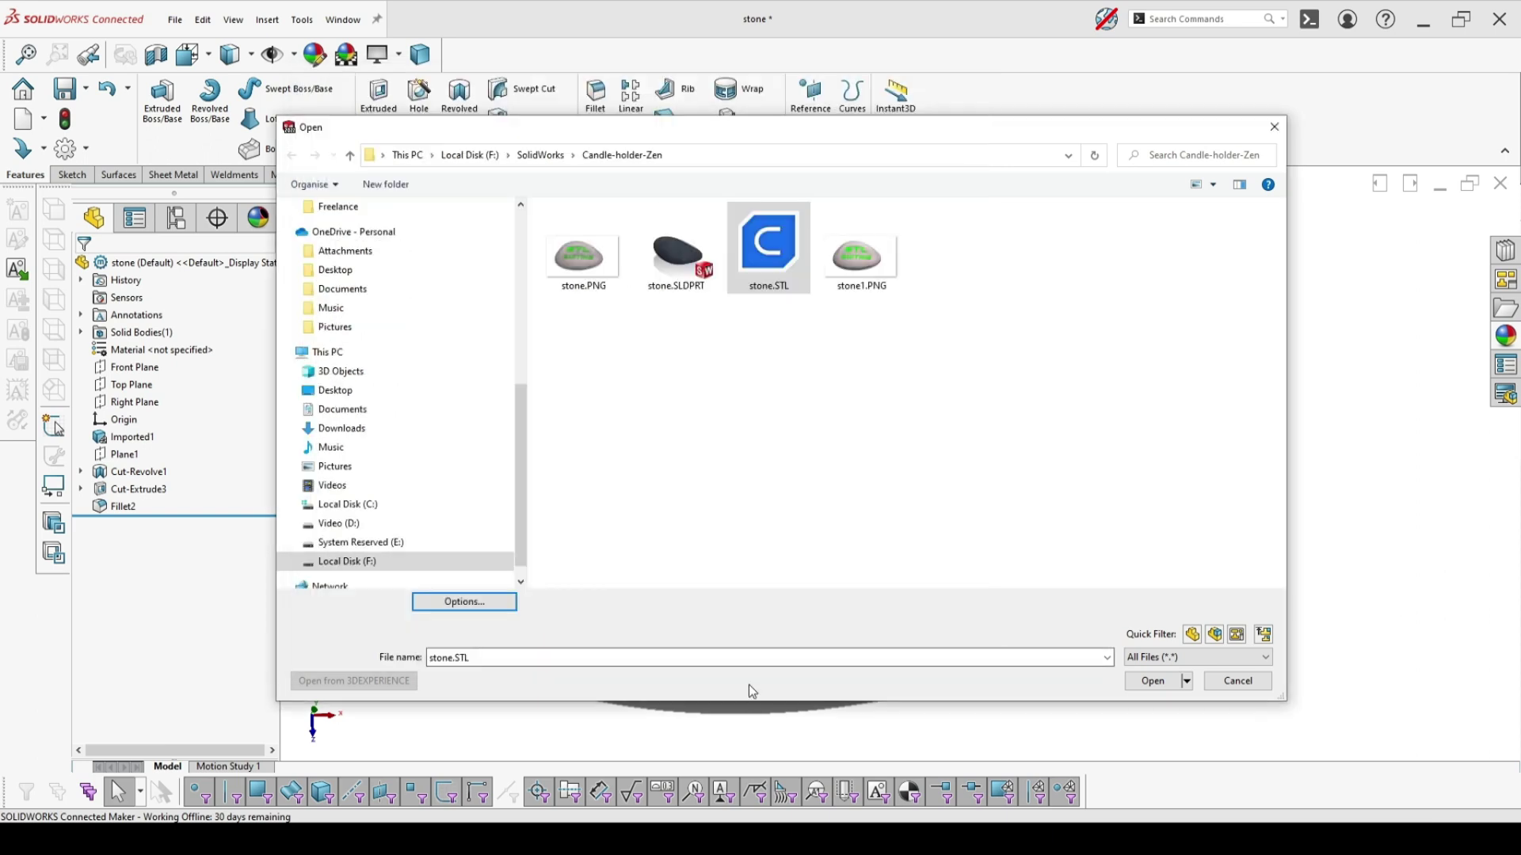
click(1140, 680)
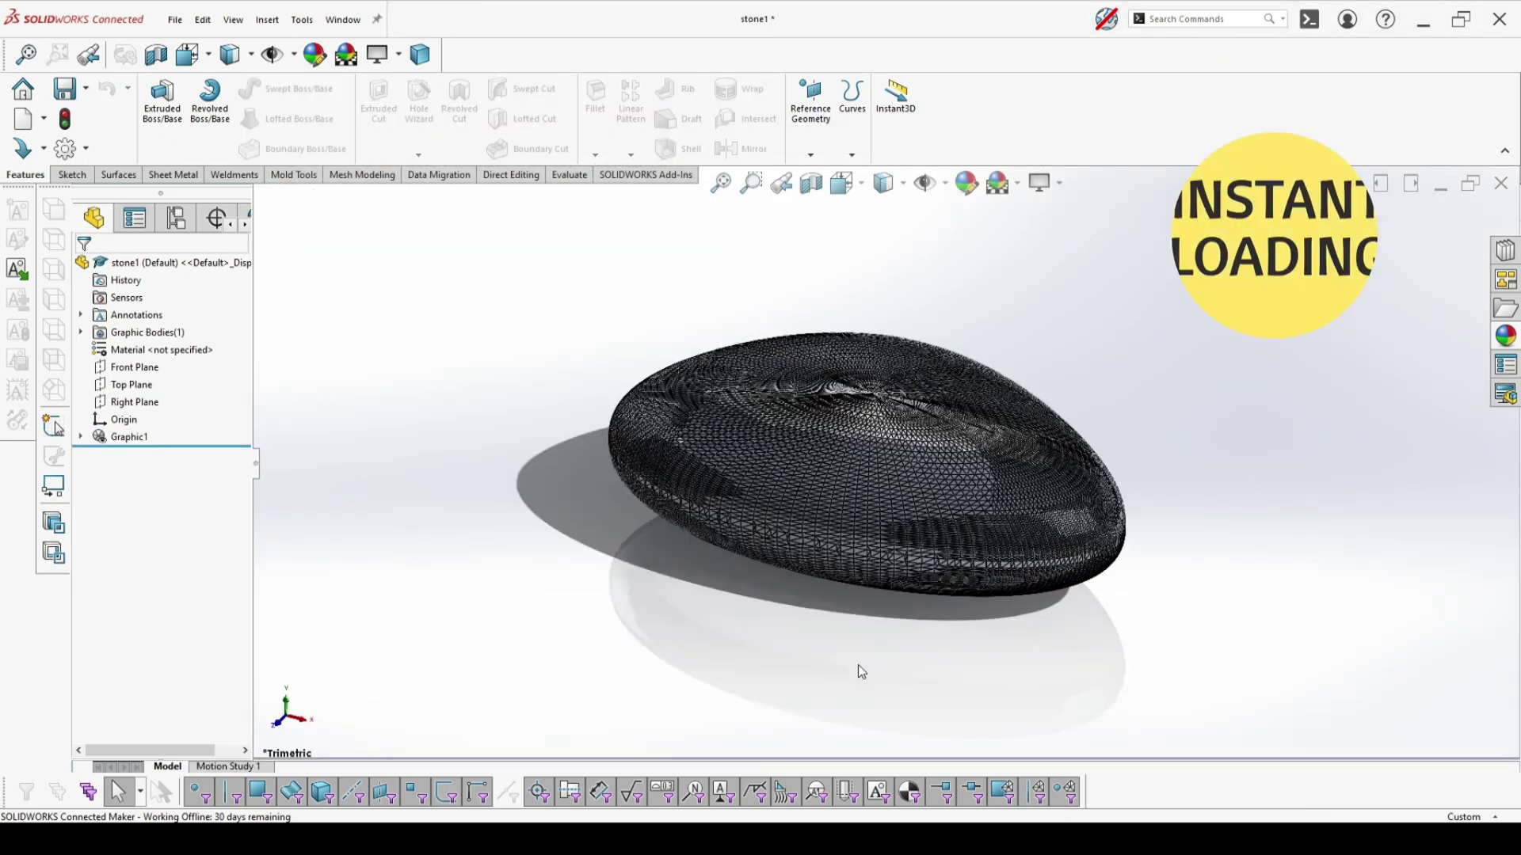
Step: Display the 28060-facet stone as Shaded With Edges and bring up the Mesh Modeling tools
middle_drag(858, 664, 1051, 400)
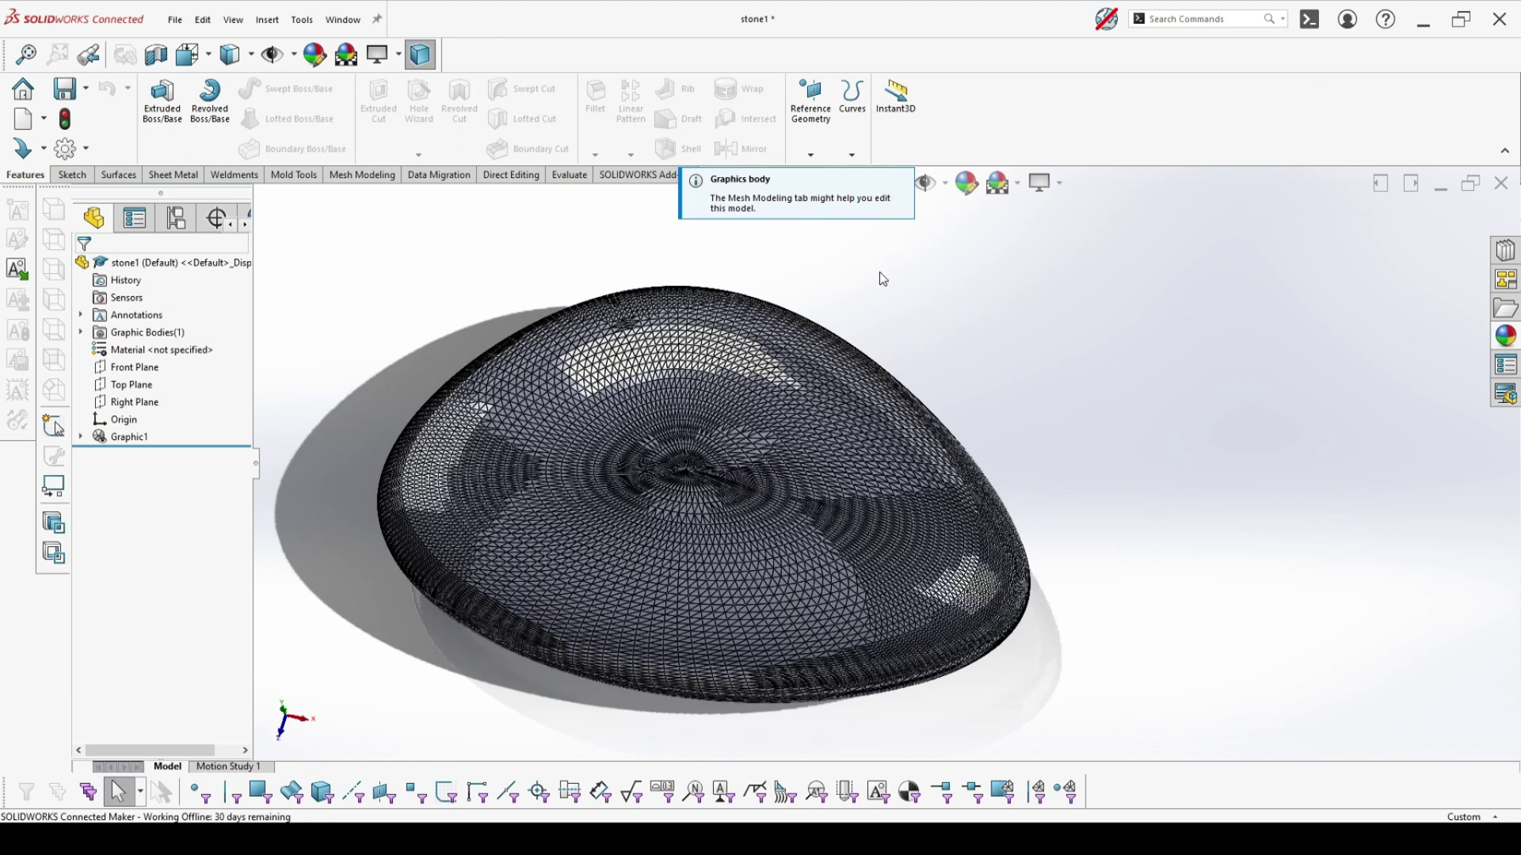
mouse_move(884, 278)
middle_down()
mouse_move(864, 291)
mouse_move(839, 221)
mouse_move(881, 268)
mouse_move(785, 336)
mouse_move(753, 322)
mouse_move(855, 286)
mouse_move(869, 333)
mouse_move(950, 366)
mouse_move(859, 302)
mouse_move(850, 324)
mouse_move(910, 306)
mouse_move(882, 296)
mouse_move(807, 361)
middle_up()
click(905, 190)
click(885, 238)
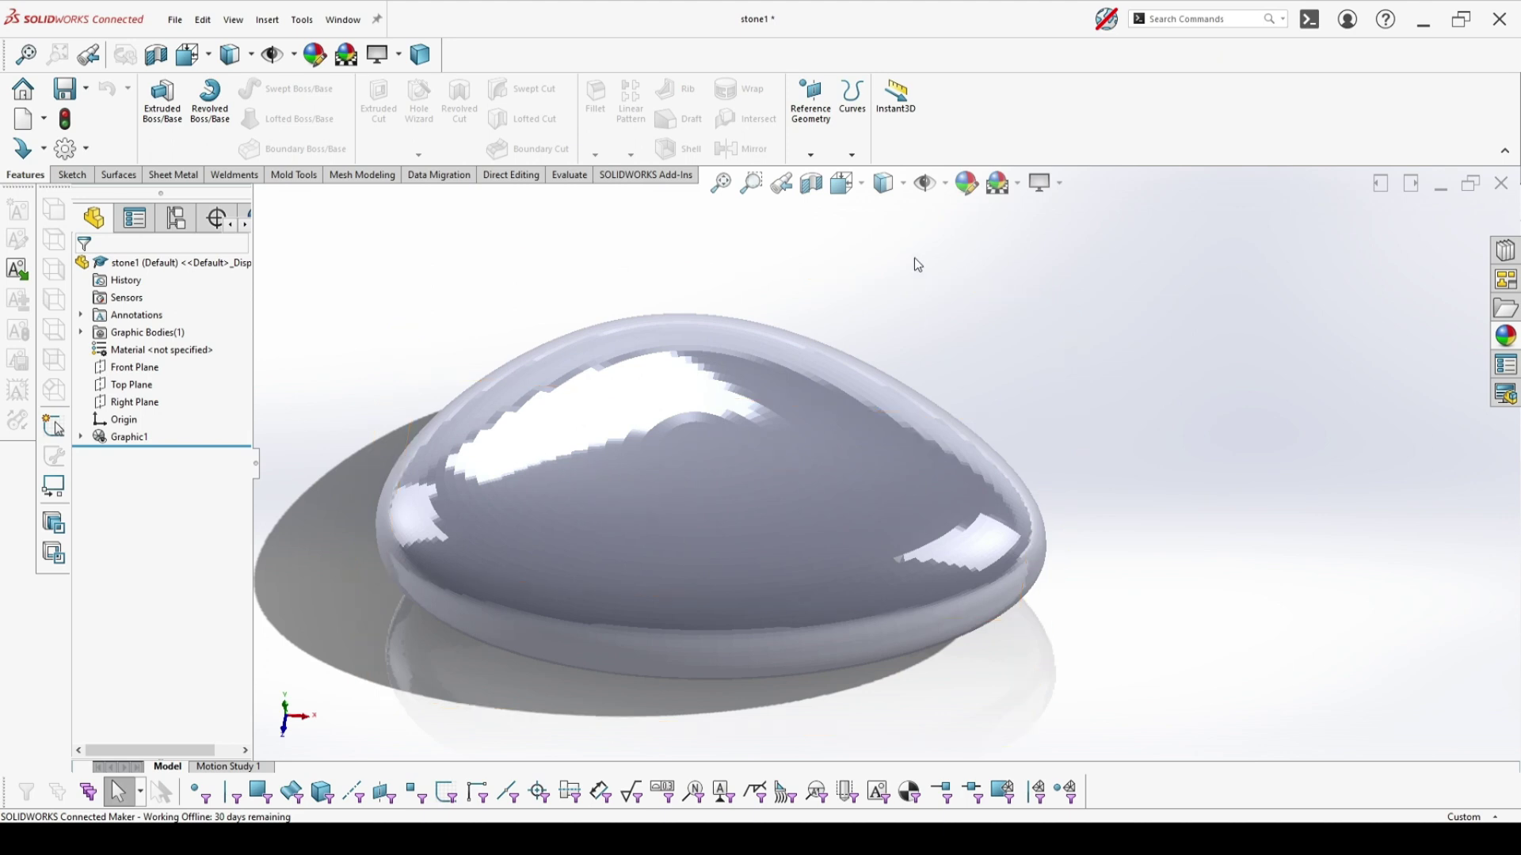
click(904, 185)
click(887, 217)
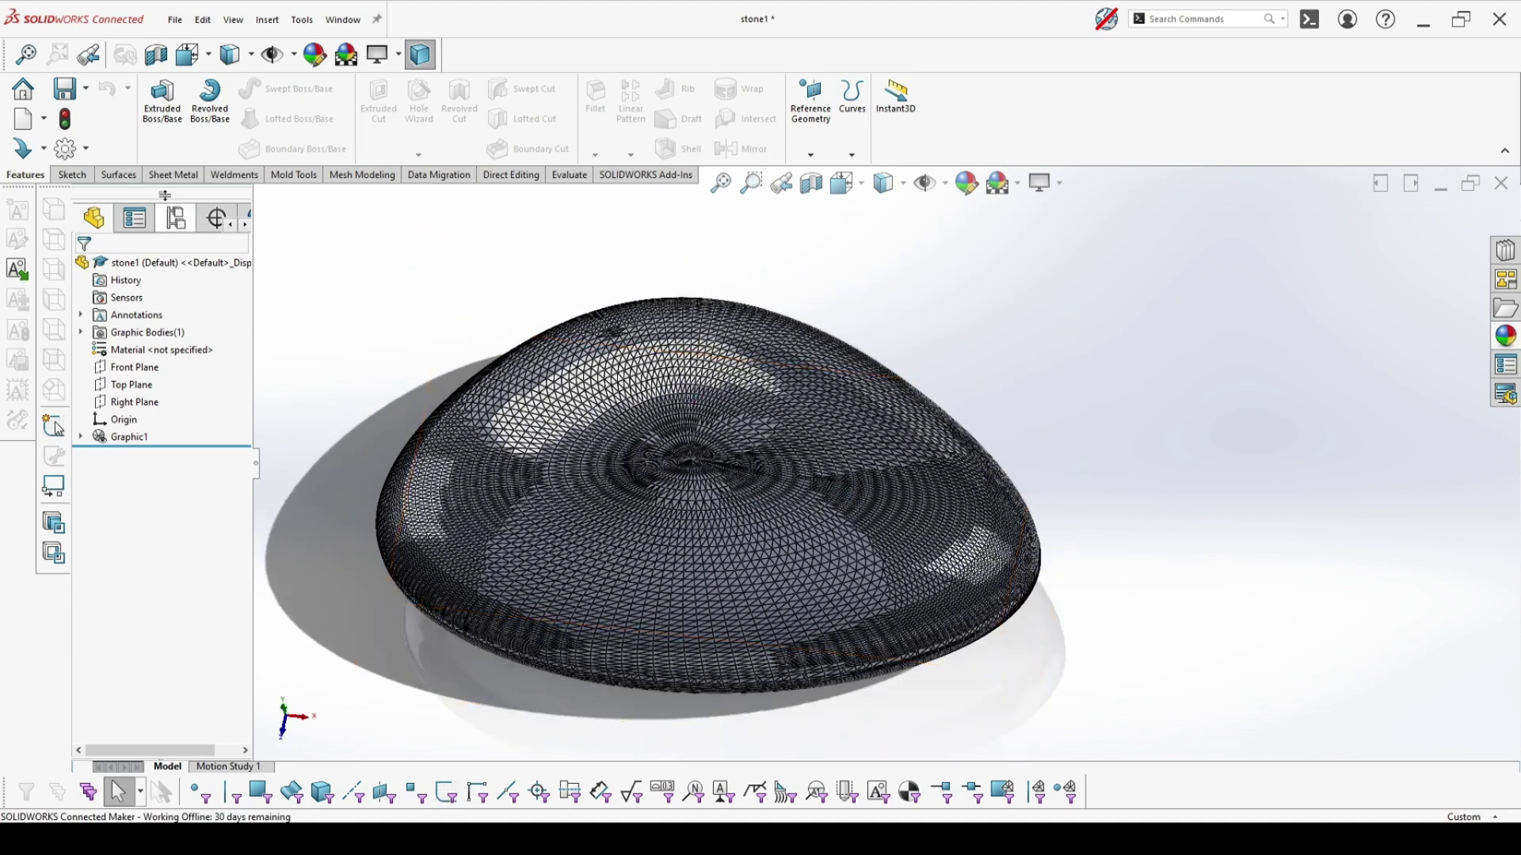
click(361, 175)
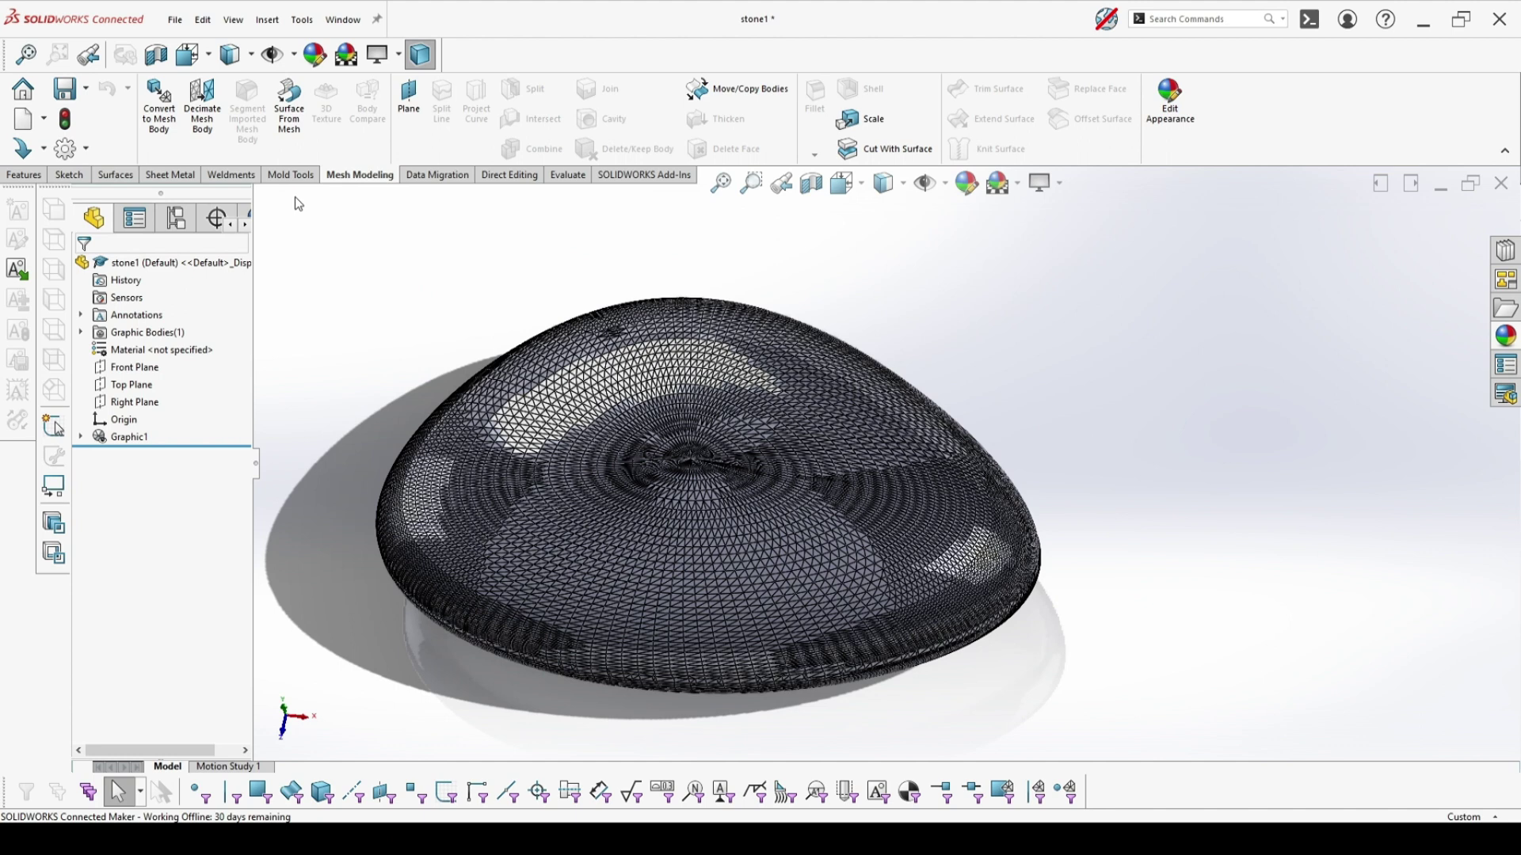
Step: Apply Decimate Mesh Body to the stone body with a 50% reduction, targeting 14030 facets
click(203, 107)
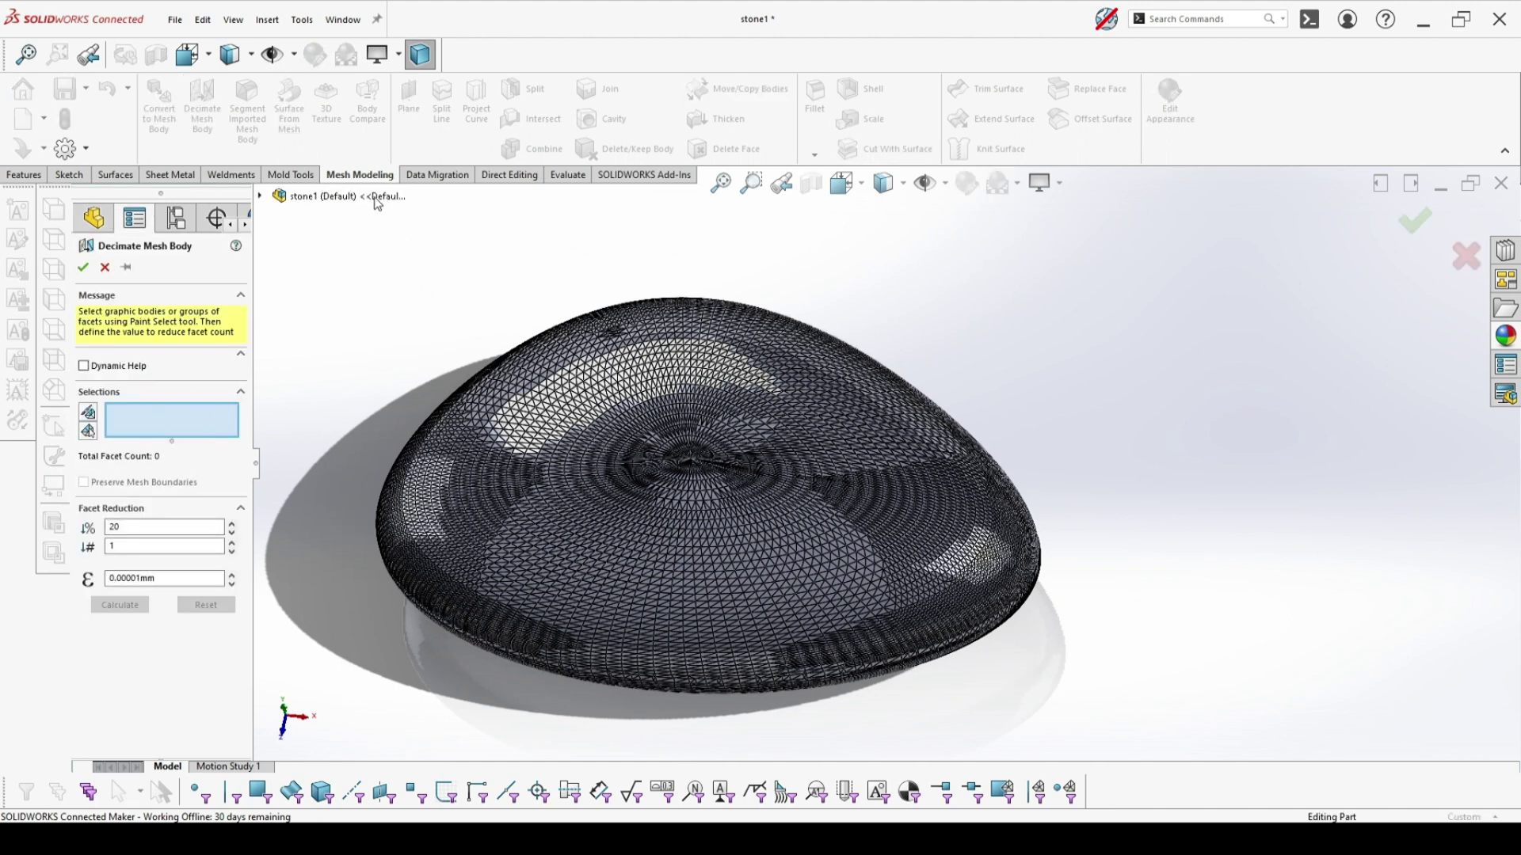
click(586, 467)
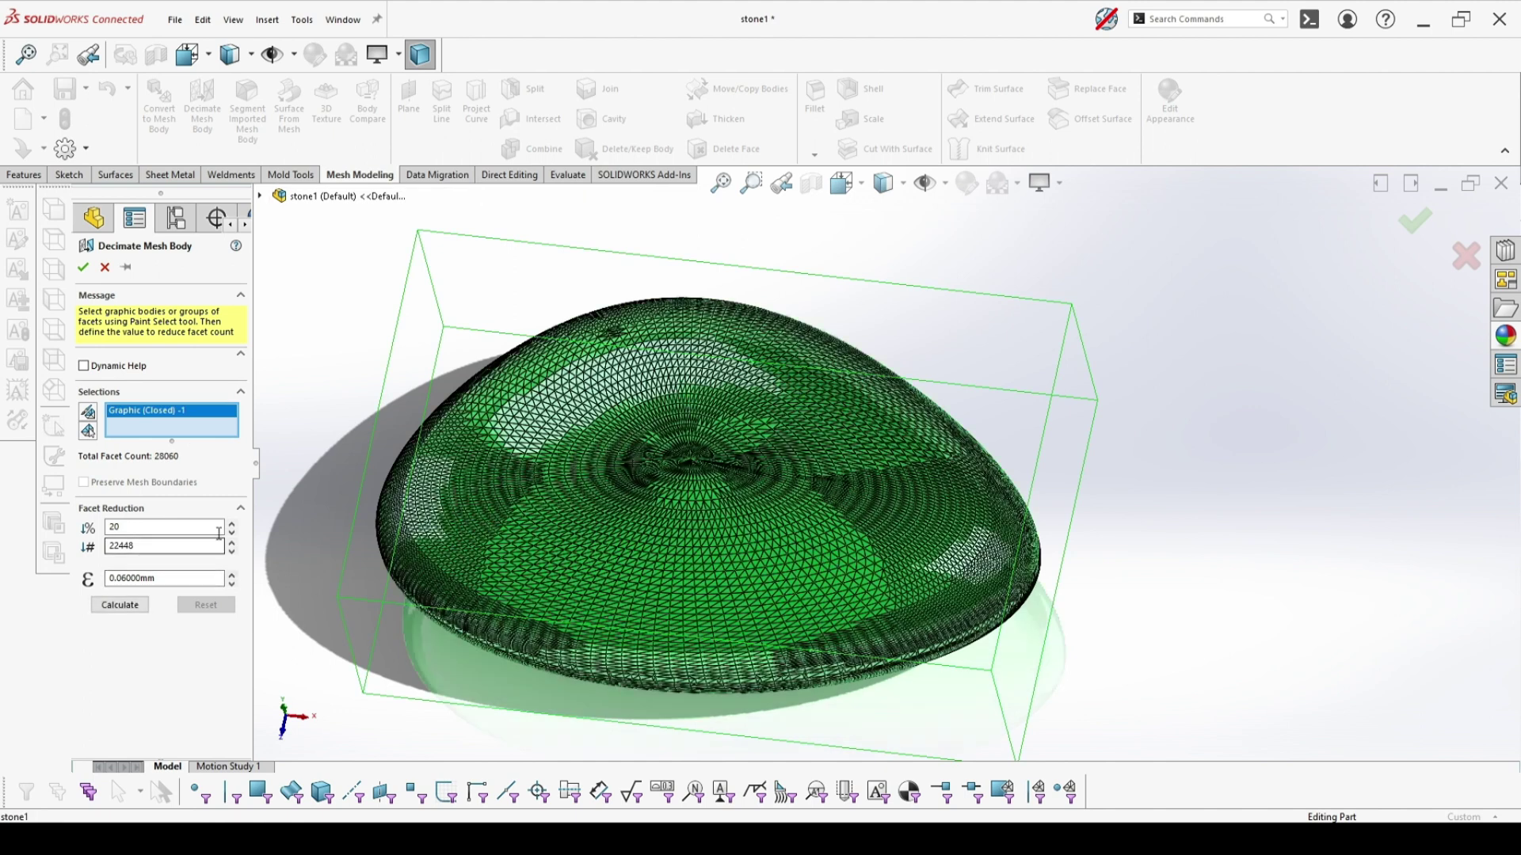
double_click(155, 531)
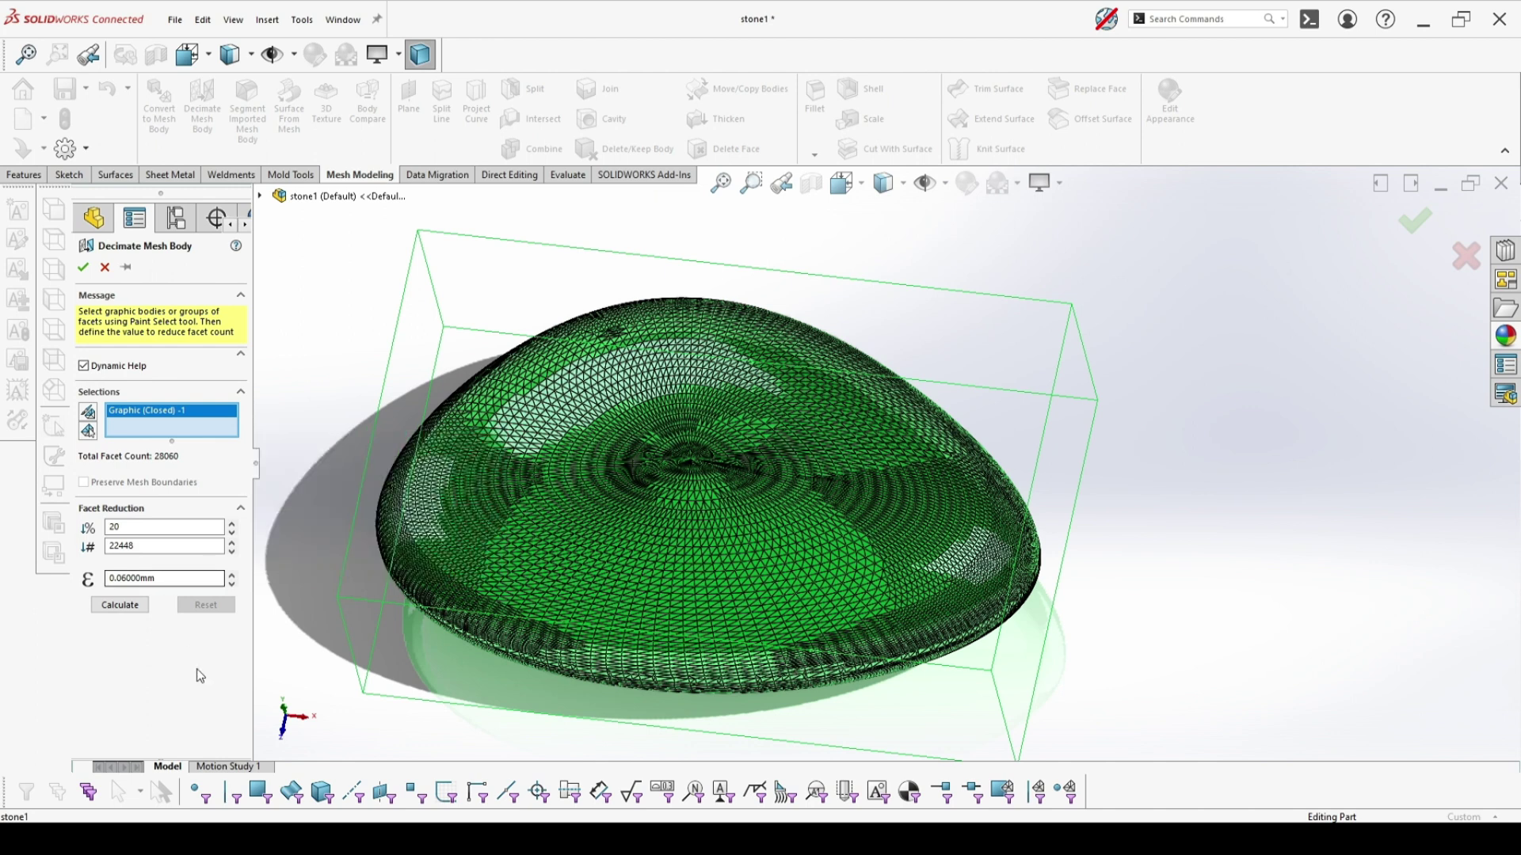
double_click(168, 526)
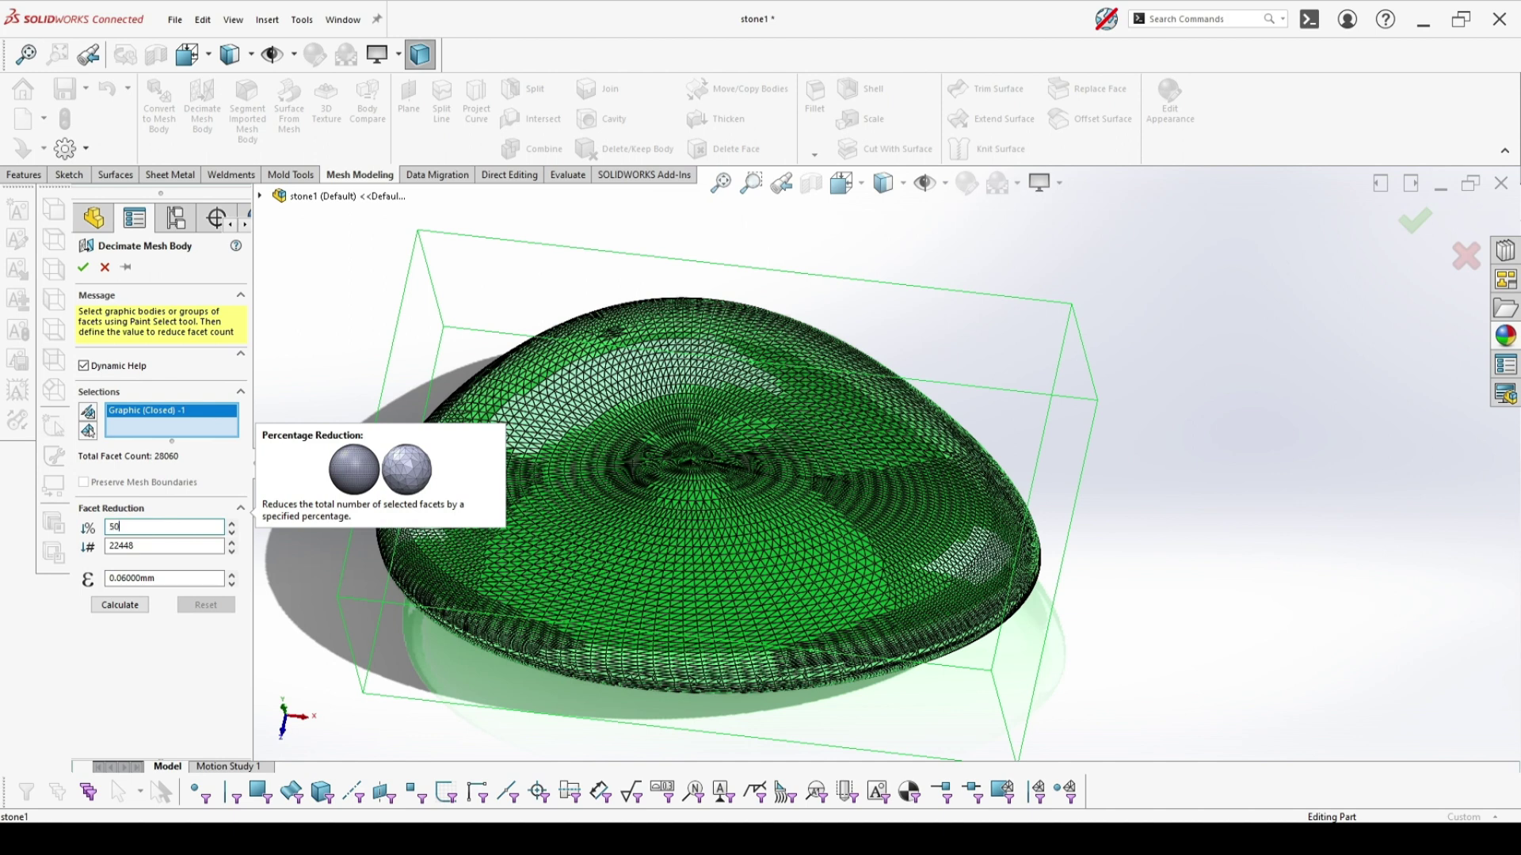
text(50)
key(Tab)
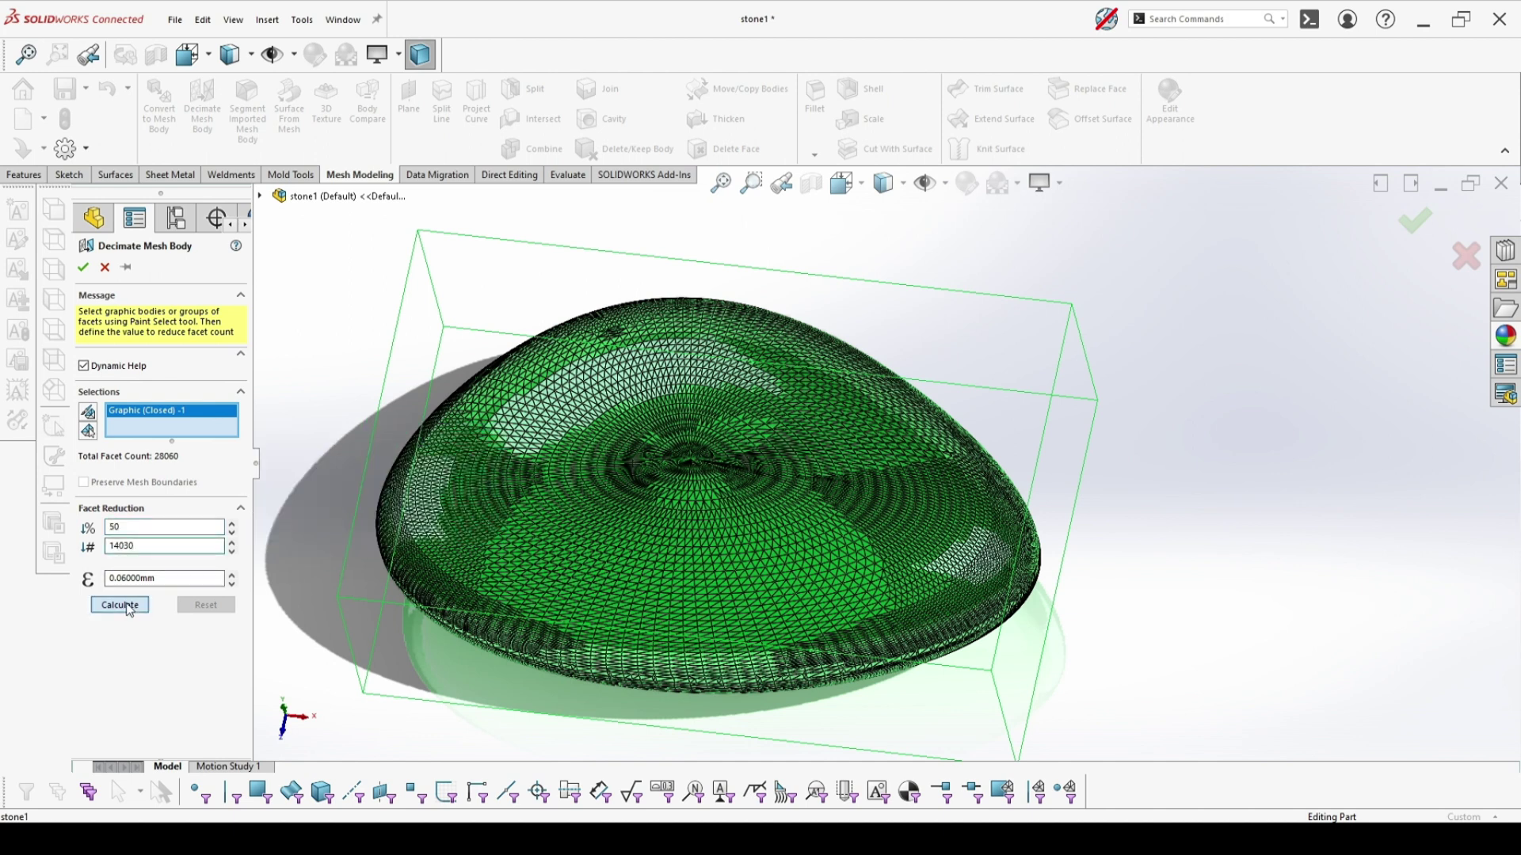
Step: Preview a trial decimation, reset it, and delete the stone body from Selections, leaving 0 facets
click(121, 606)
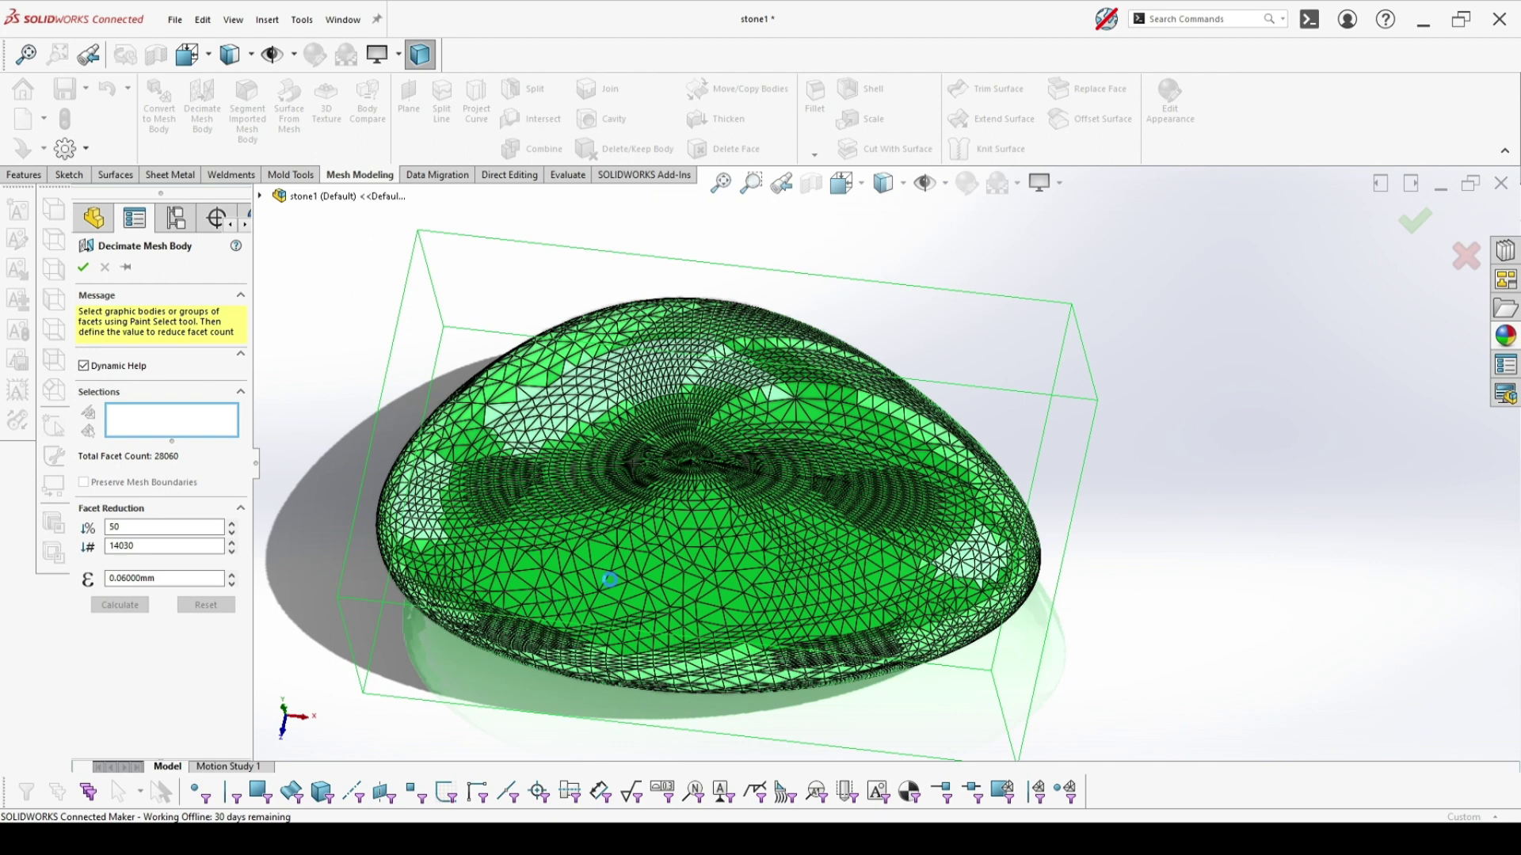
middle_drag(610, 579, 434, 546)
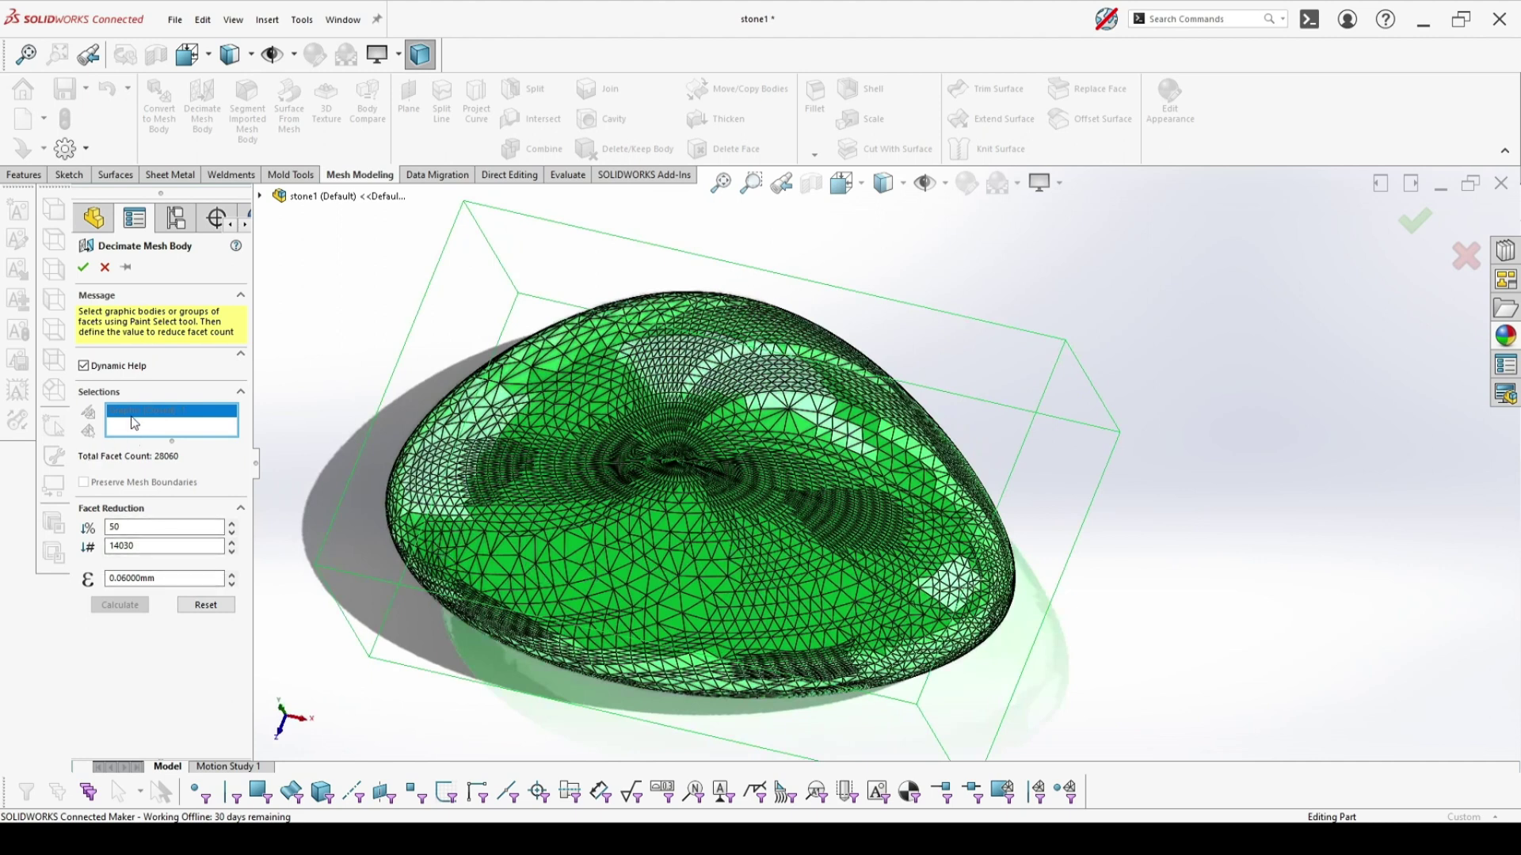
click(204, 604)
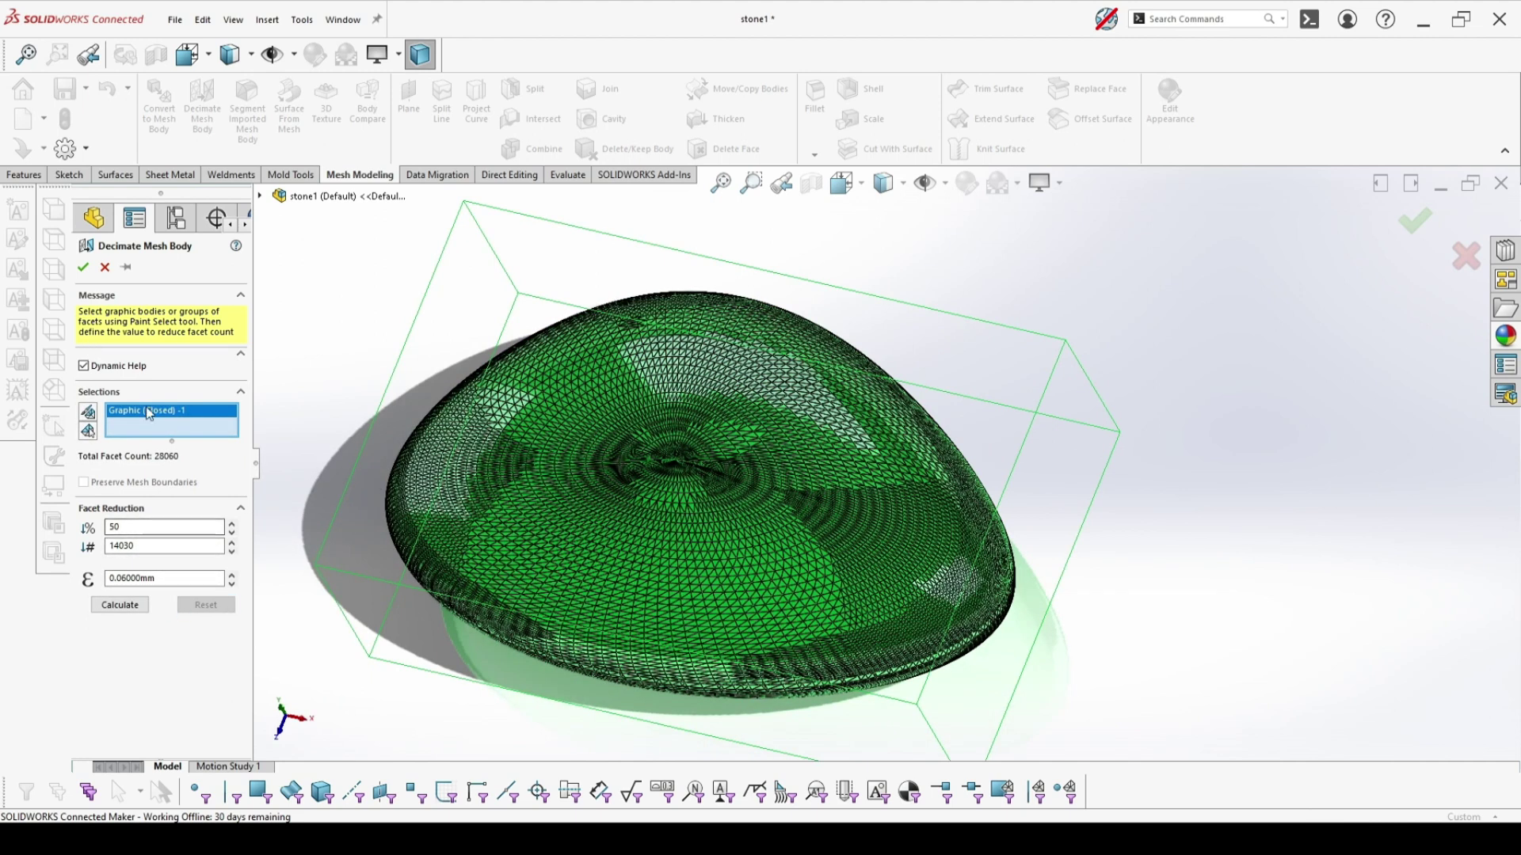
right_click(172, 418)
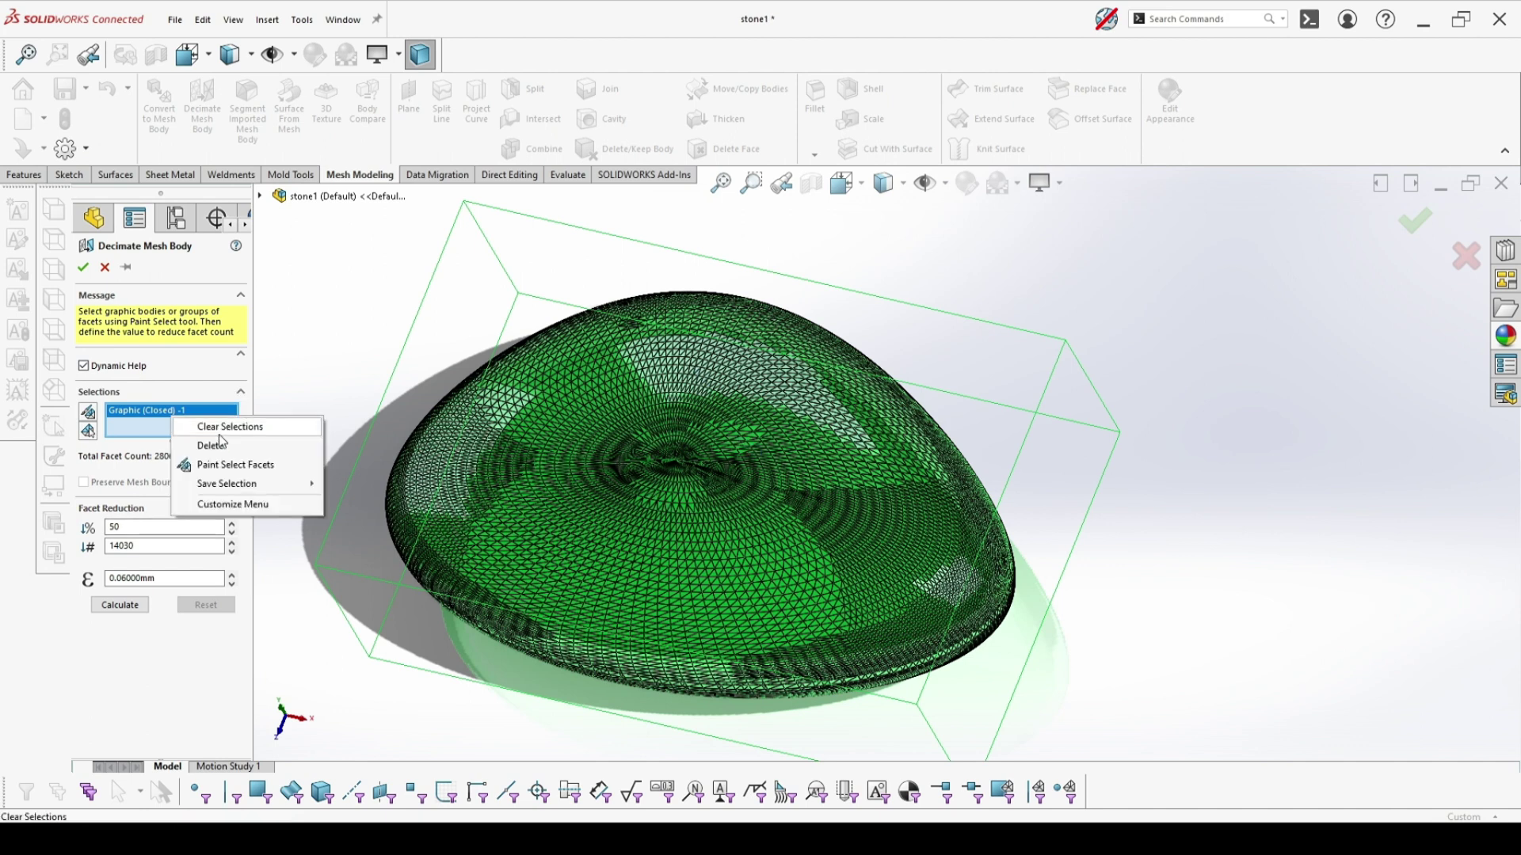
click(215, 445)
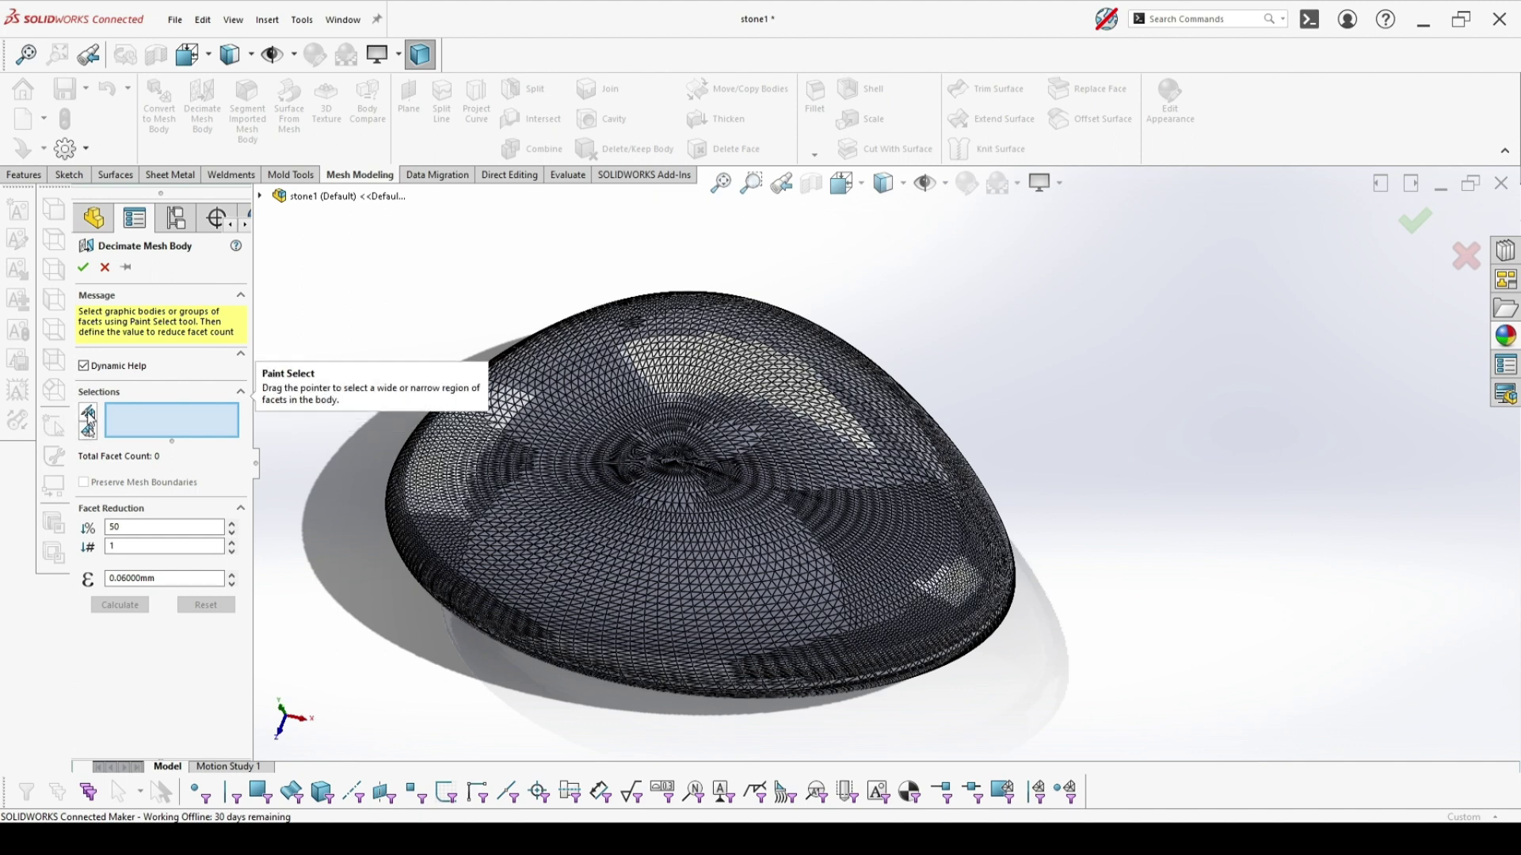
Step: Paint a central patch of the stone's top into Facet Group<1>: 2268 facets, target 1134
click(88, 413)
scroll(689, 486, down, 3)
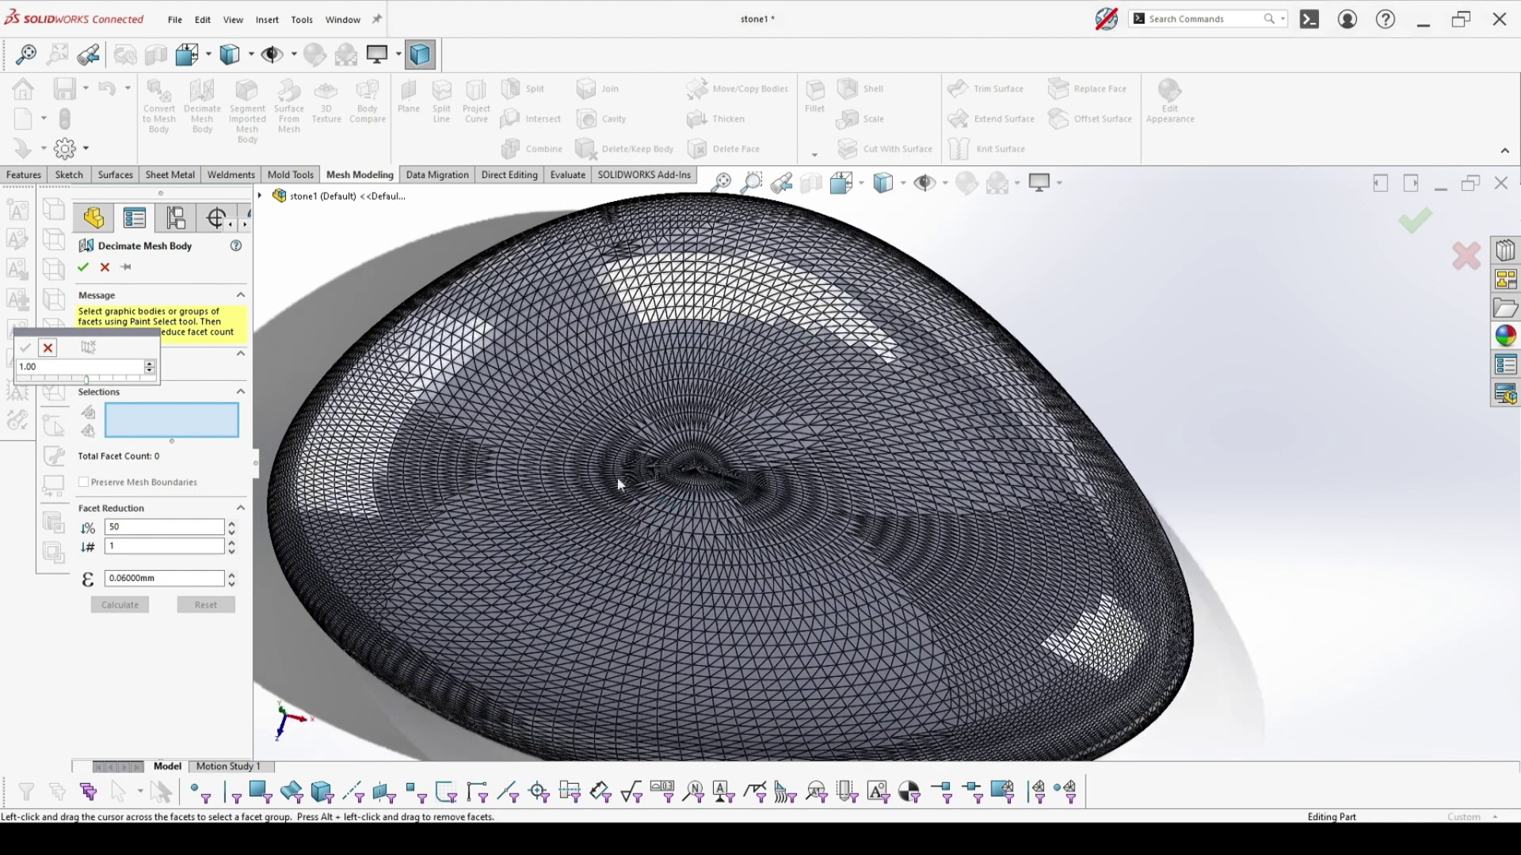
mouse_move(525, 356)
mouse_down()
mouse_move(578, 338)
mouse_move(697, 345)
mouse_move(525, 389)
mouse_up()
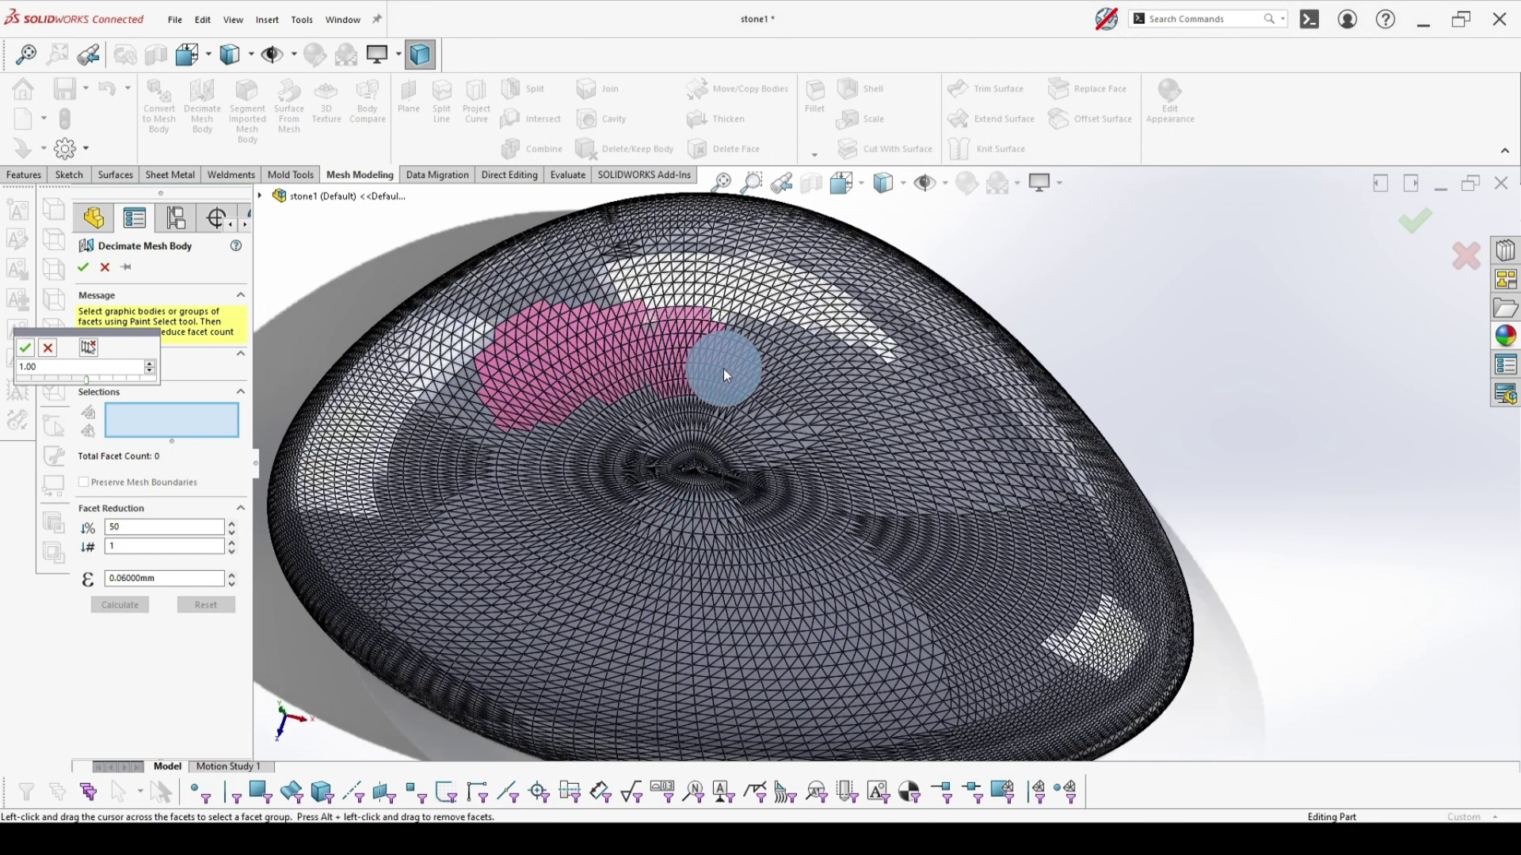
mouse_move(726, 497)
mouse_down()
mouse_move(662, 444)
mouse_move(688, 519)
mouse_move(851, 513)
mouse_move(613, 529)
mouse_move(516, 492)
mouse_move(498, 532)
mouse_move(717, 573)
mouse_move(841, 559)
mouse_move(831, 414)
mouse_move(693, 325)
mouse_up()
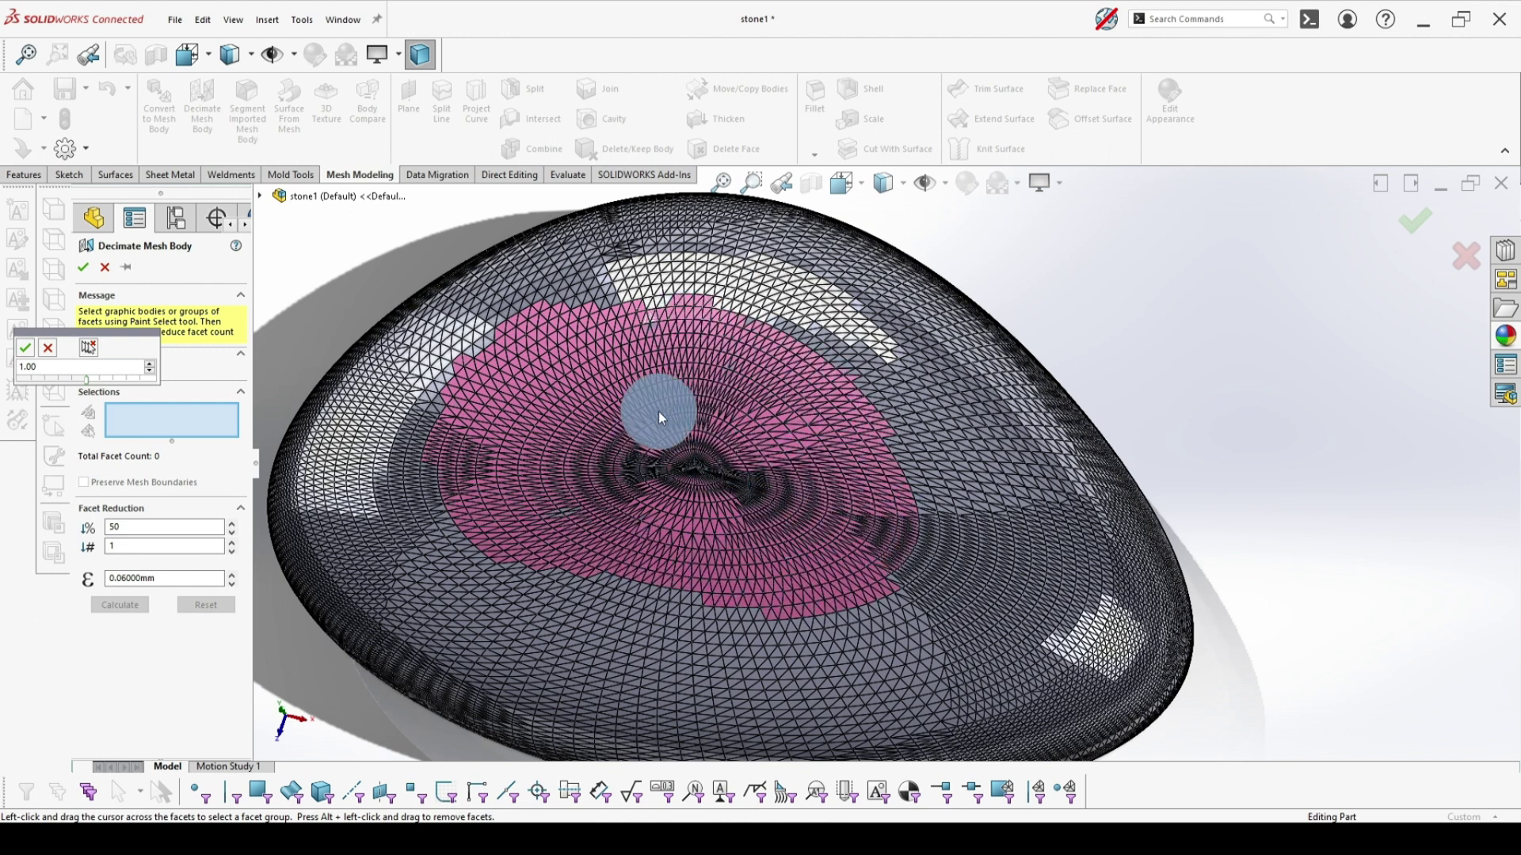
key(Return)
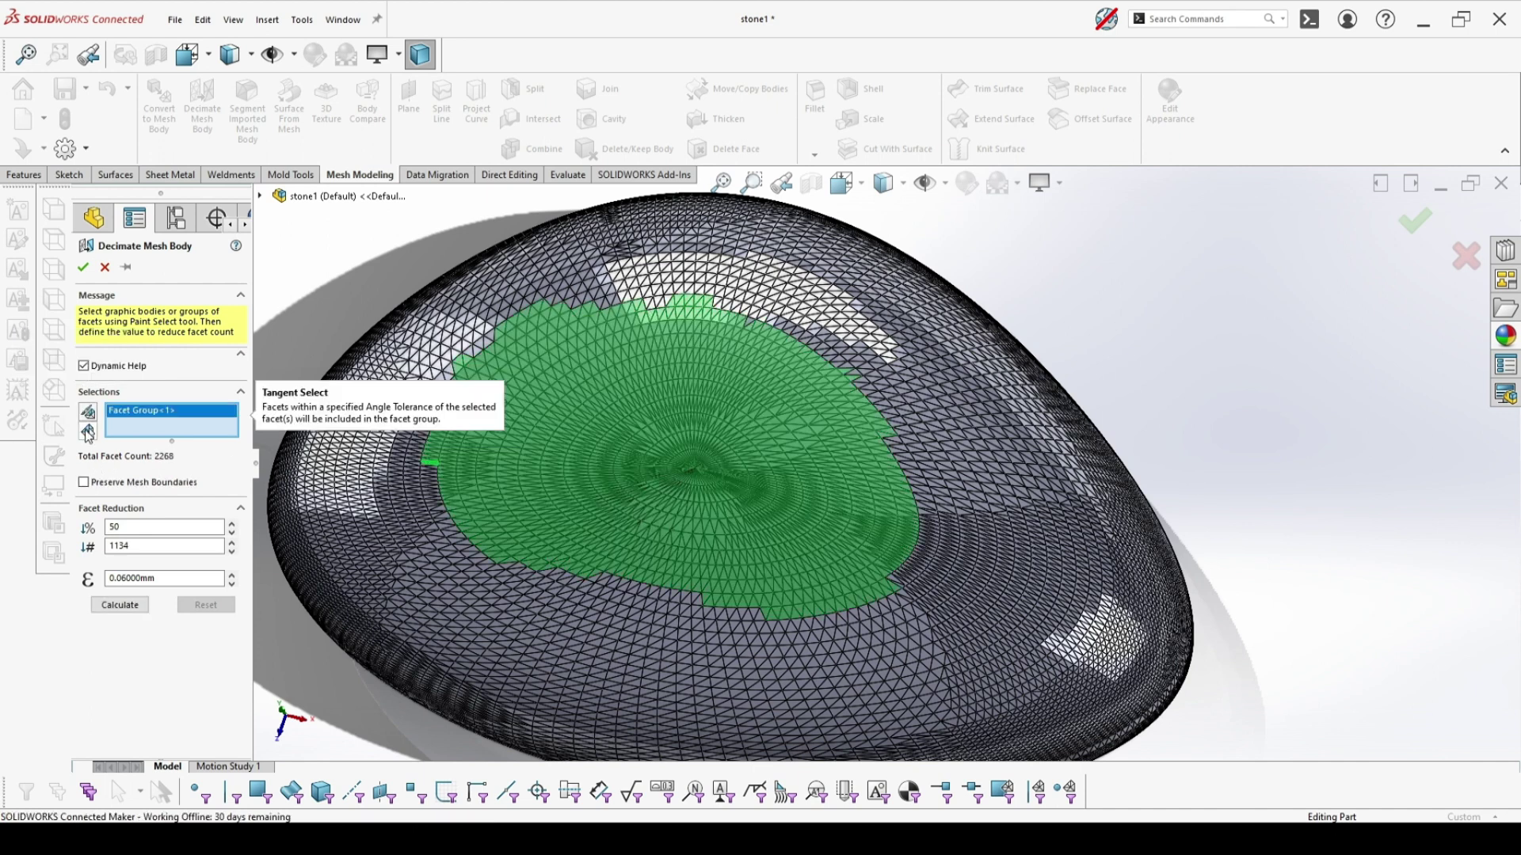
Step: Tangent-select facets around Facet Group<1> from a seed facet, angle tolerance 3 lowered to 2.00deg
click(88, 433)
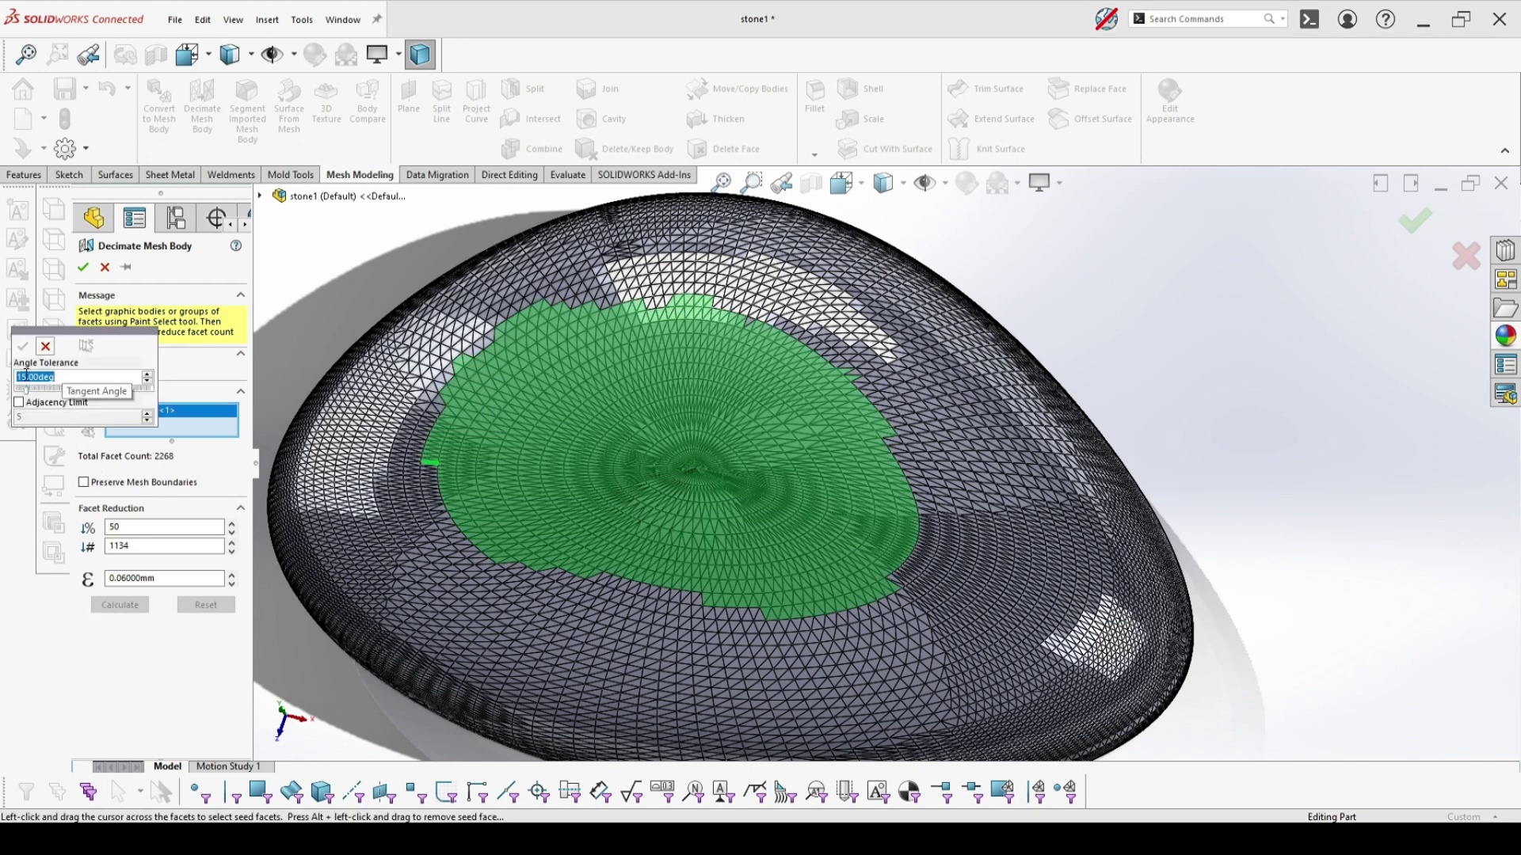
text(3)
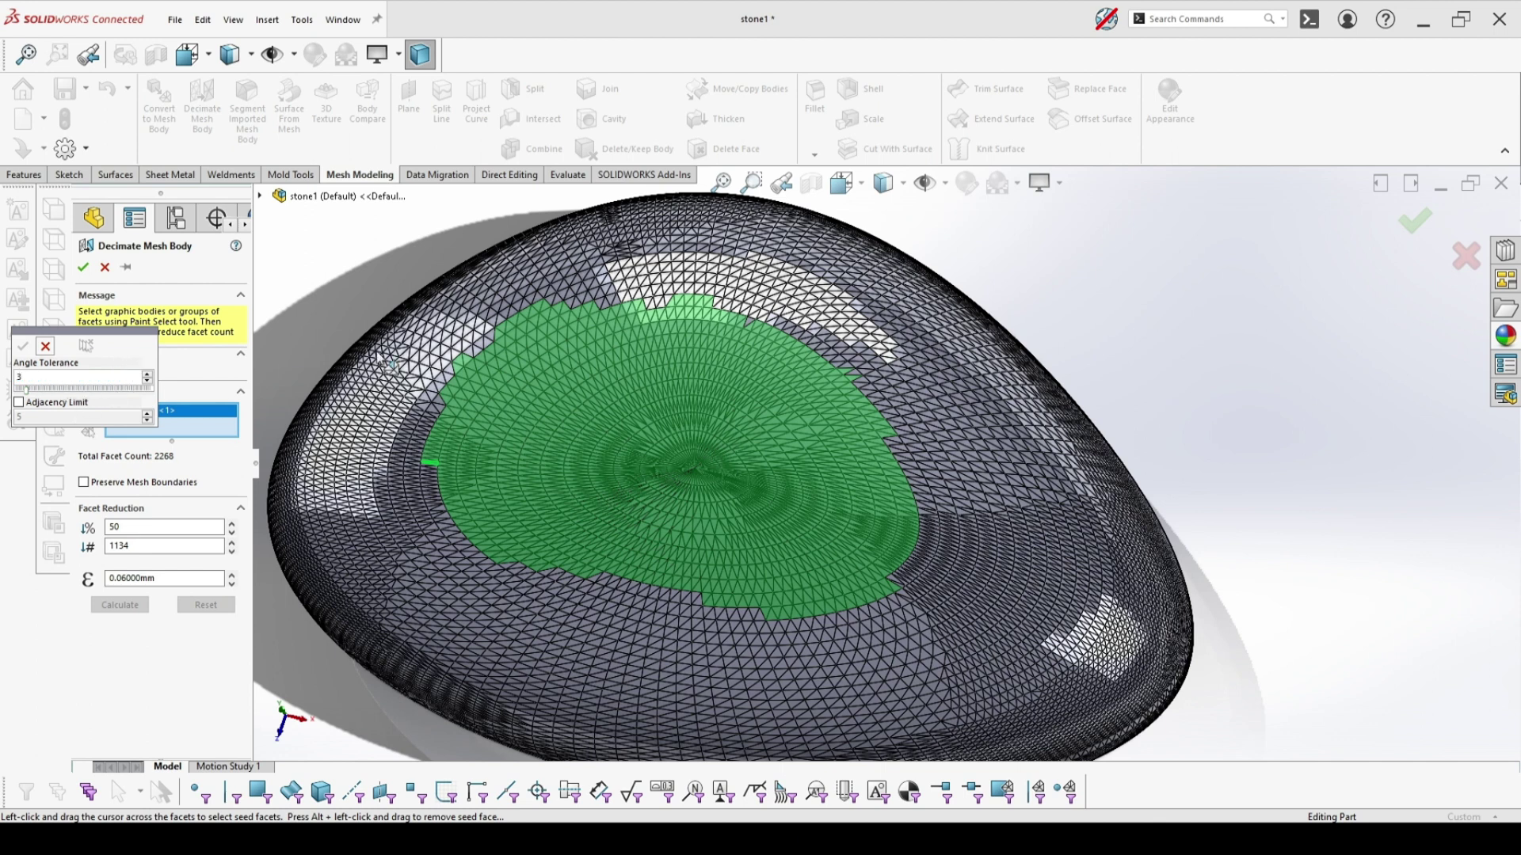
click(788, 326)
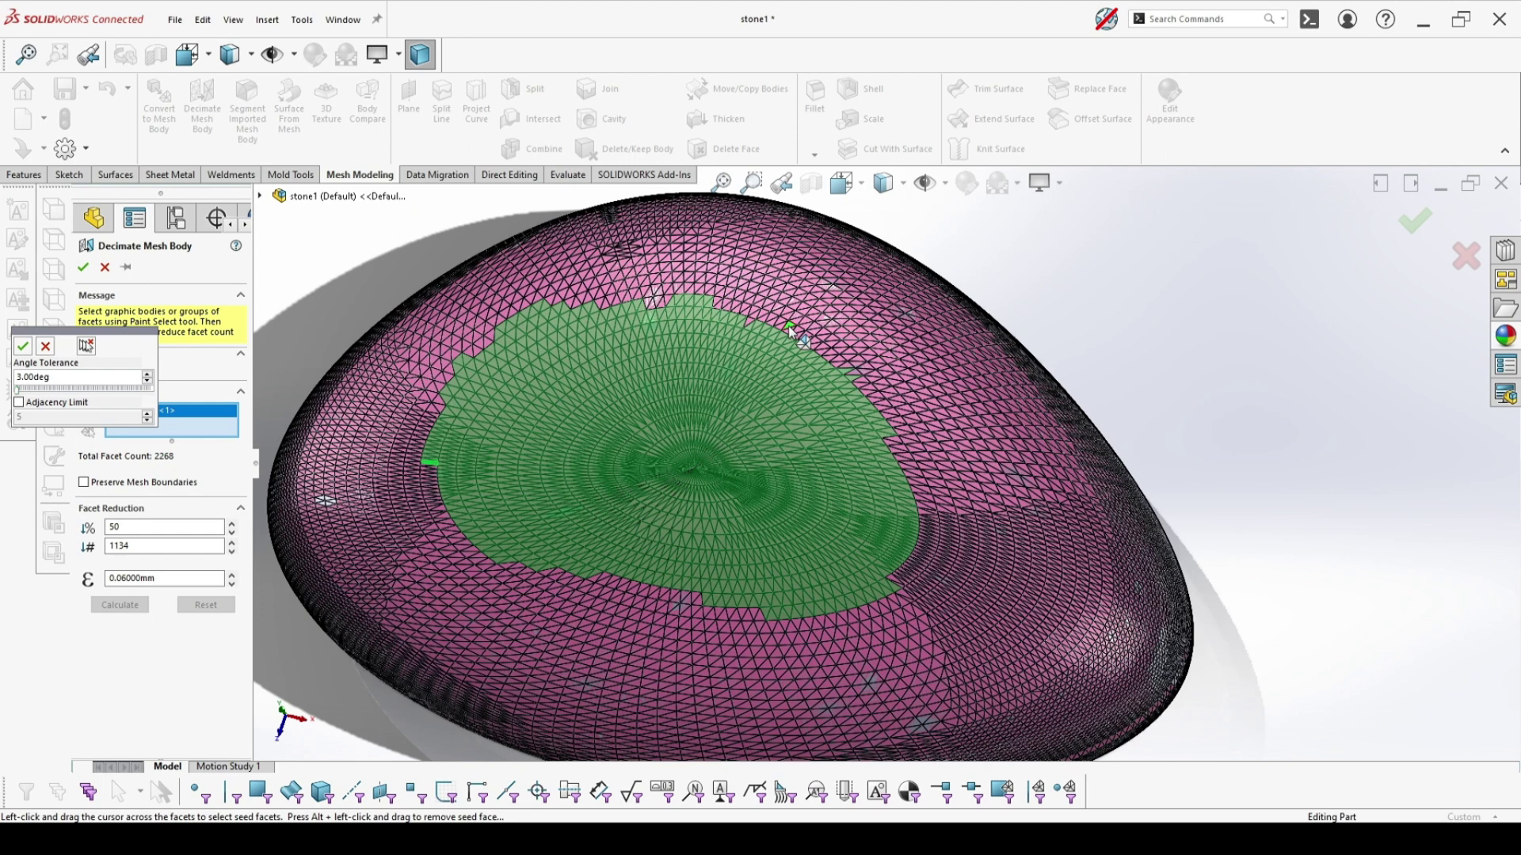
middle_drag(712, 375, 347, 393)
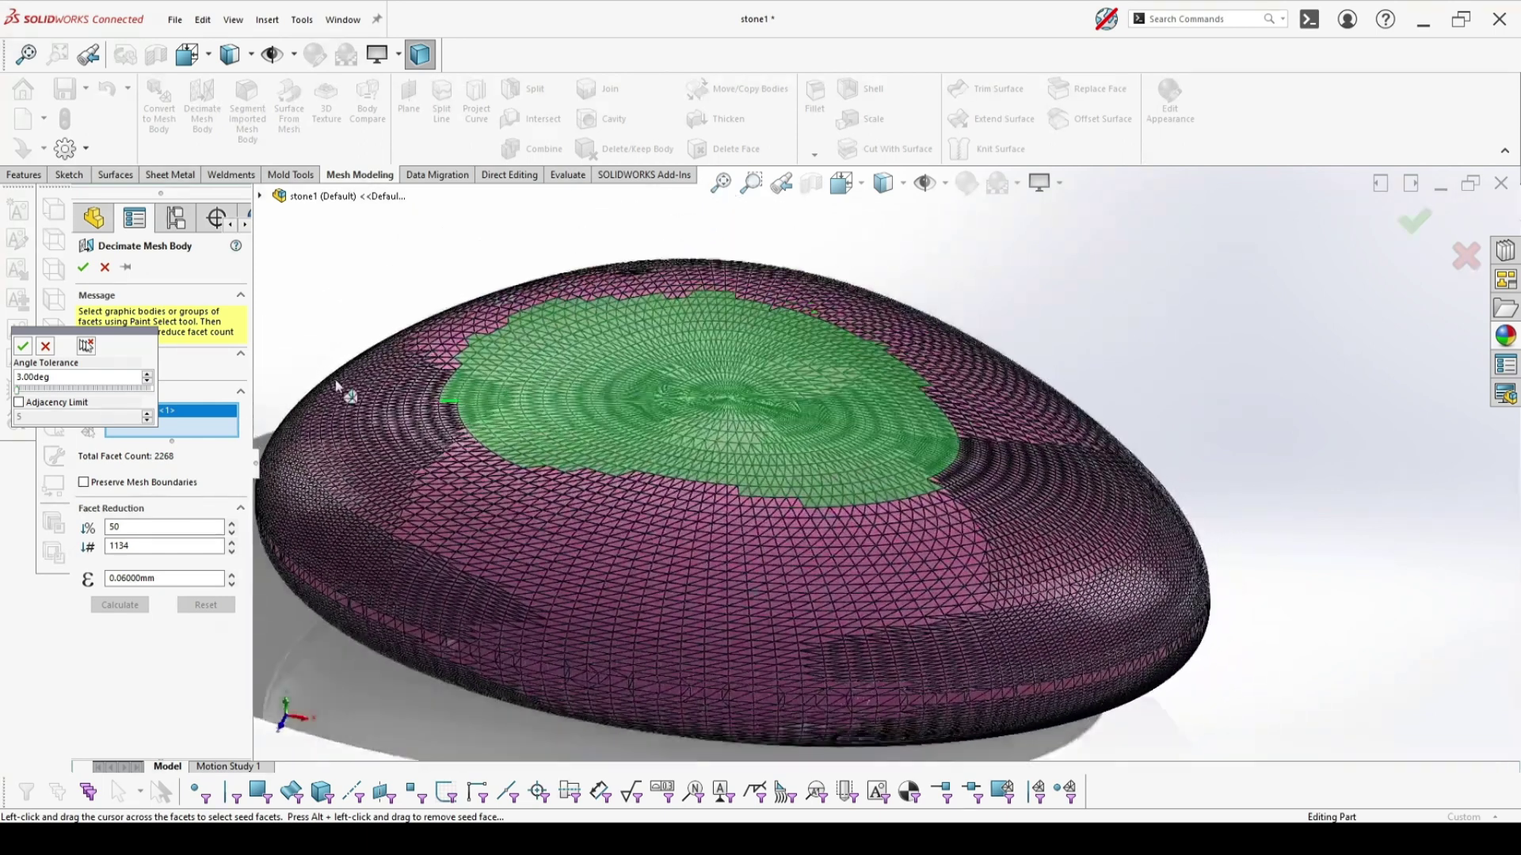
click(148, 381)
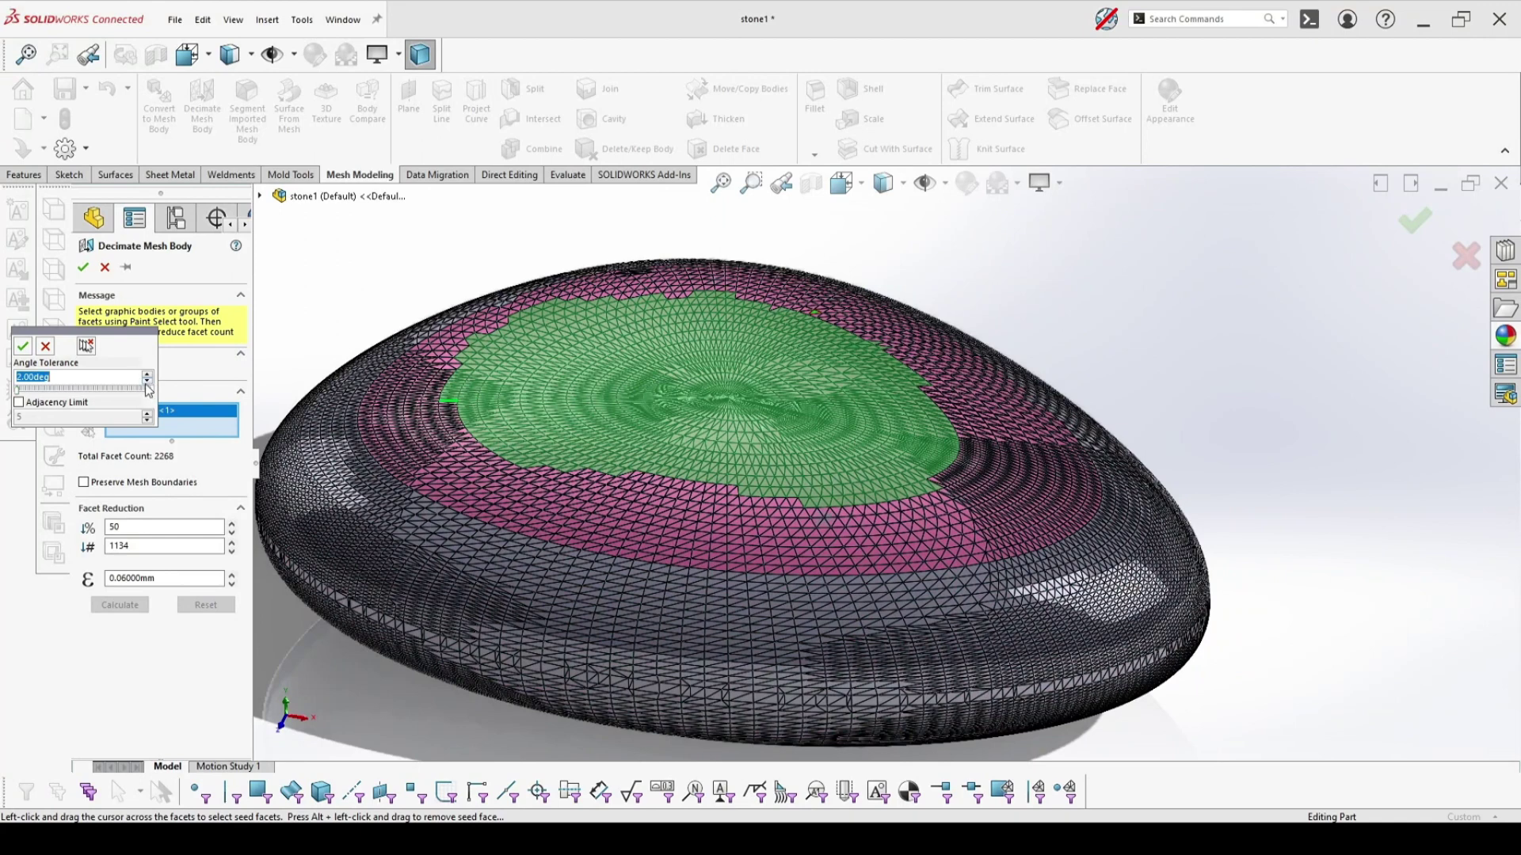
middle_drag(675, 405, 661, 473)
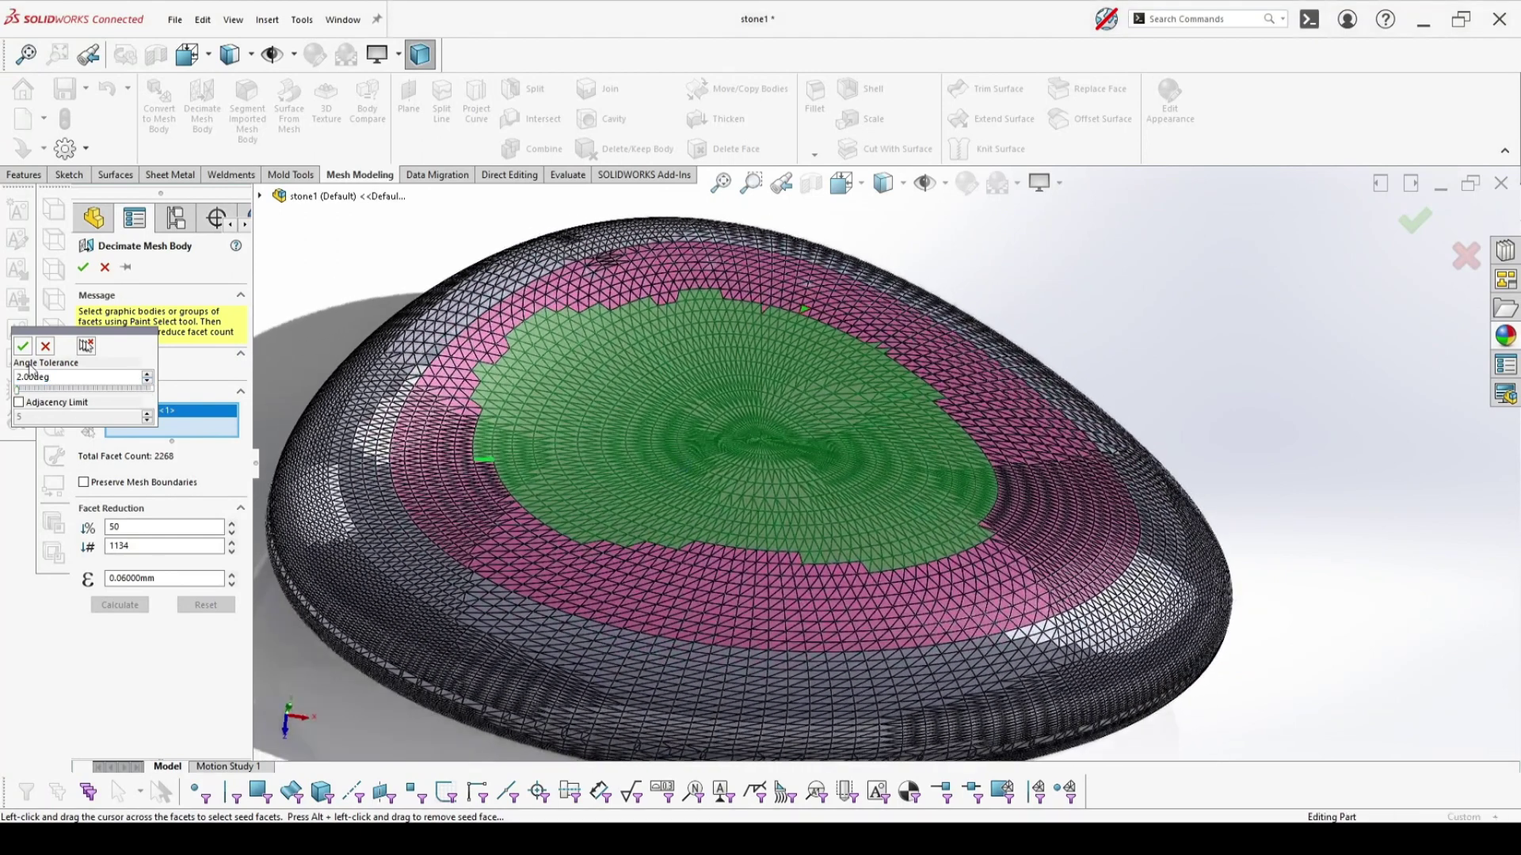
Step: Accept the tangent facets as a second group, then calculate and apply the 50% decimation of 4425 facets
click(23, 349)
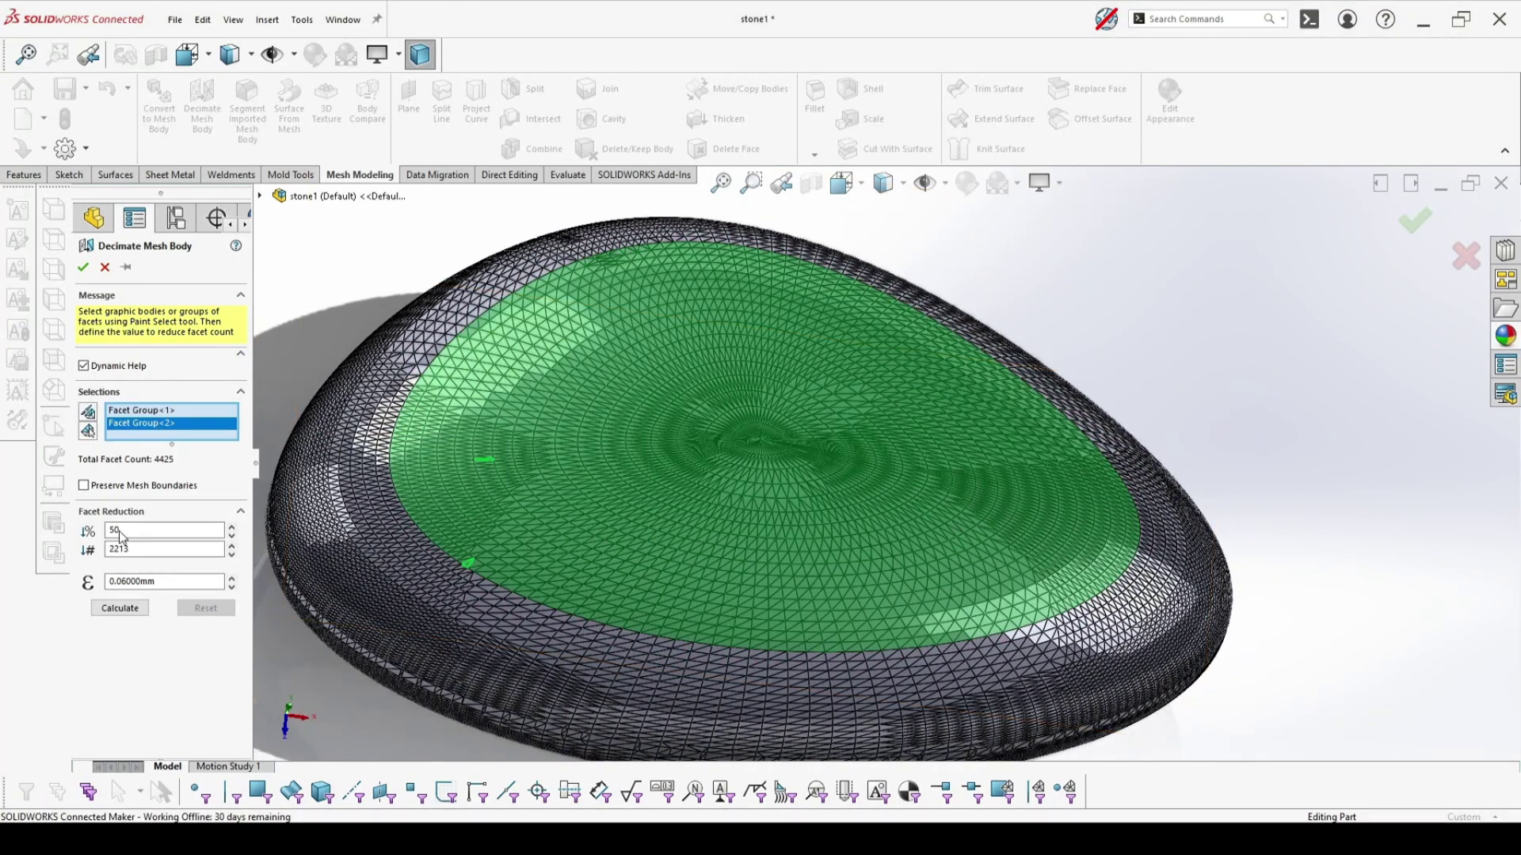
click(120, 608)
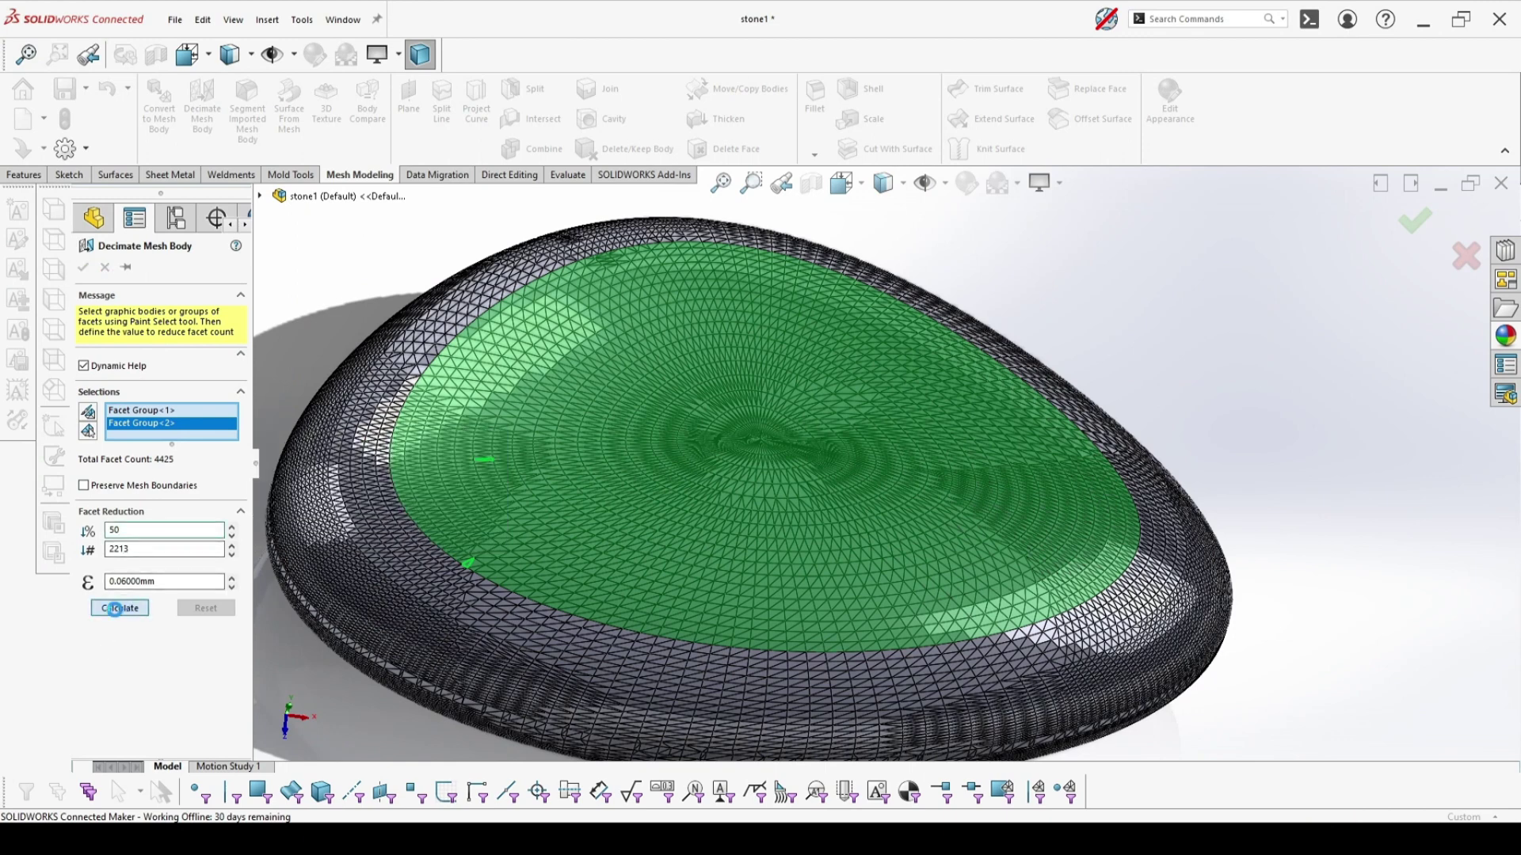
middle_drag(767, 463, 631, 450)
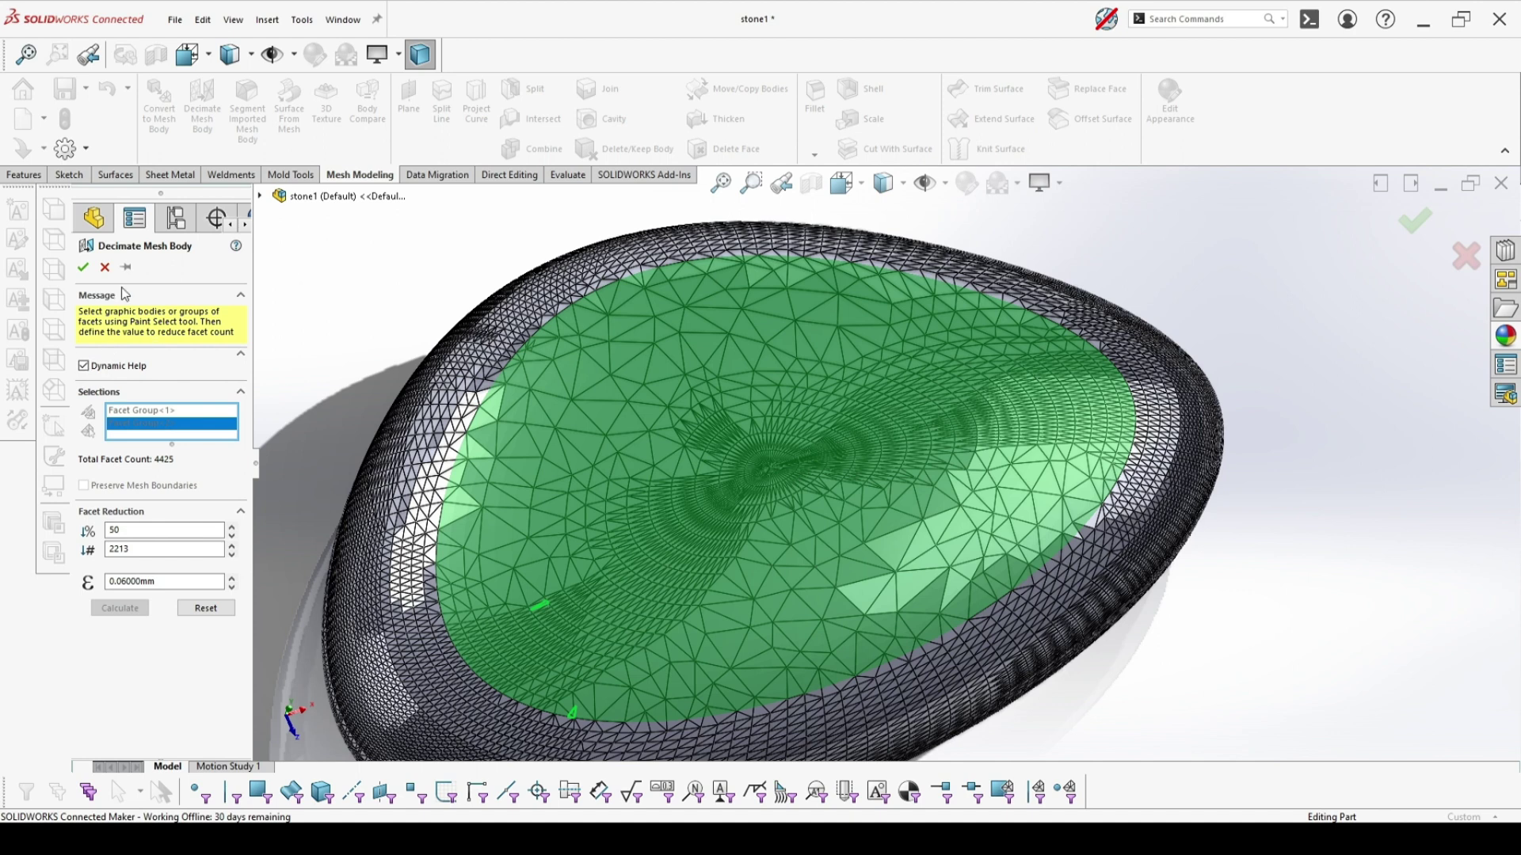
click(82, 267)
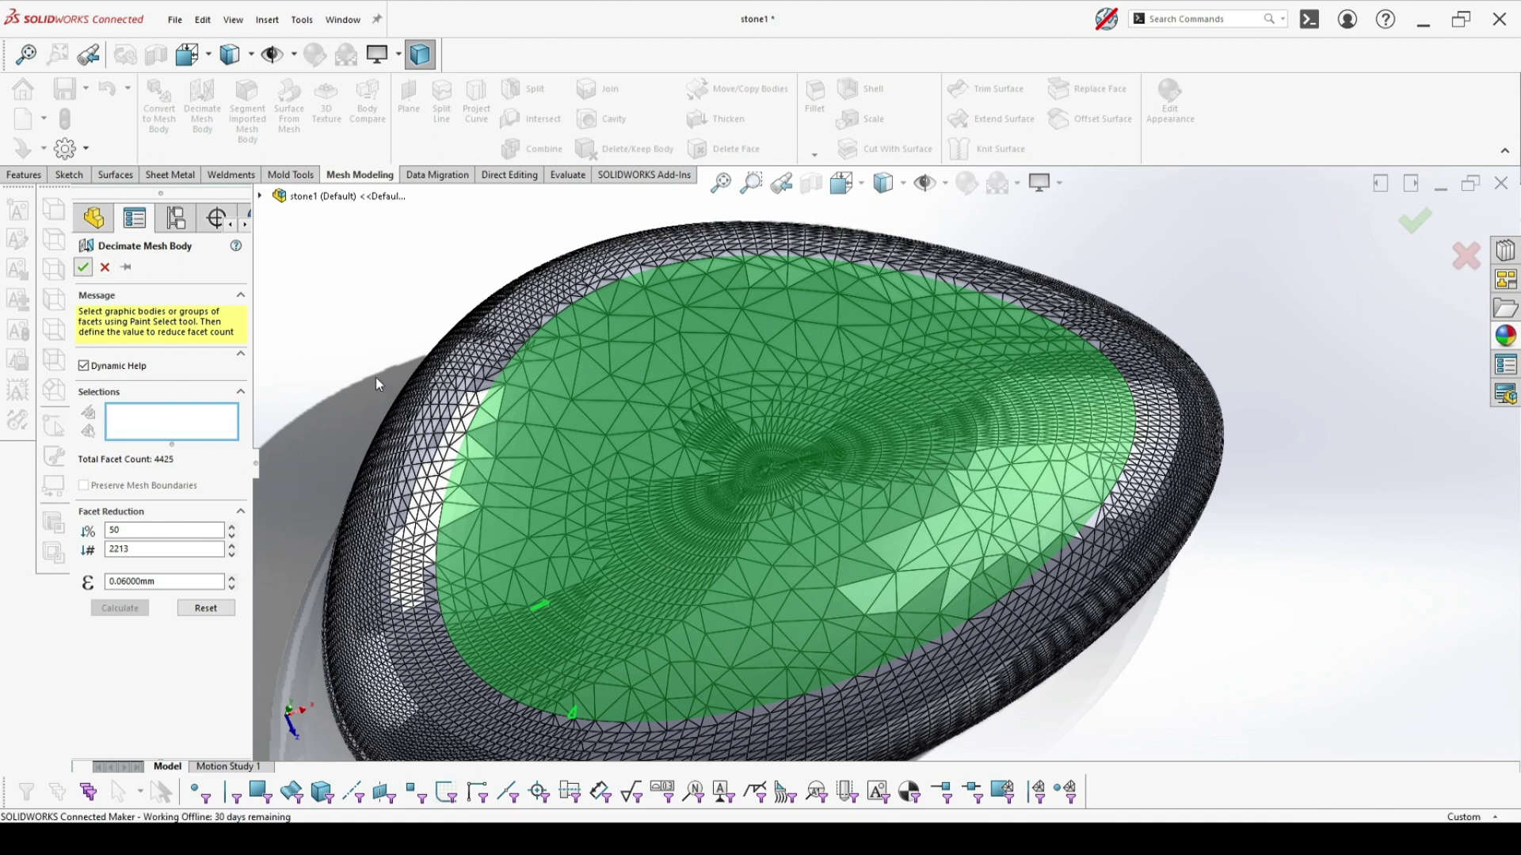
Step: Convert the decimated stone body into a mesh body
scroll(743, 563, up, 3)
middle_drag(533, 444, 519, 329)
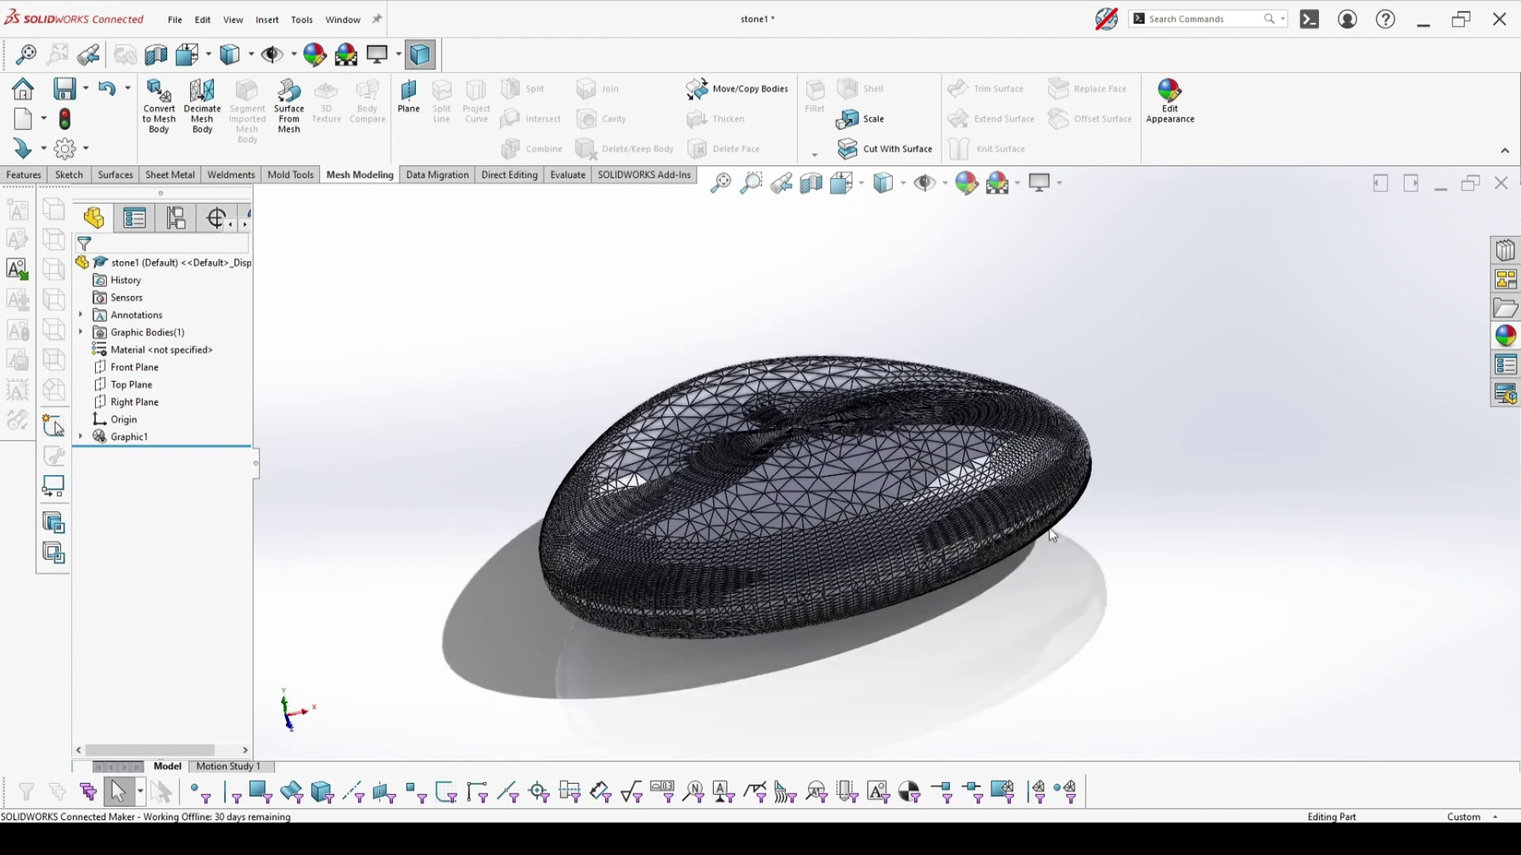
middle_drag(1053, 535, 1042, 584)
scroll(999, 500, down, 5)
scroll(998, 500, up, 5)
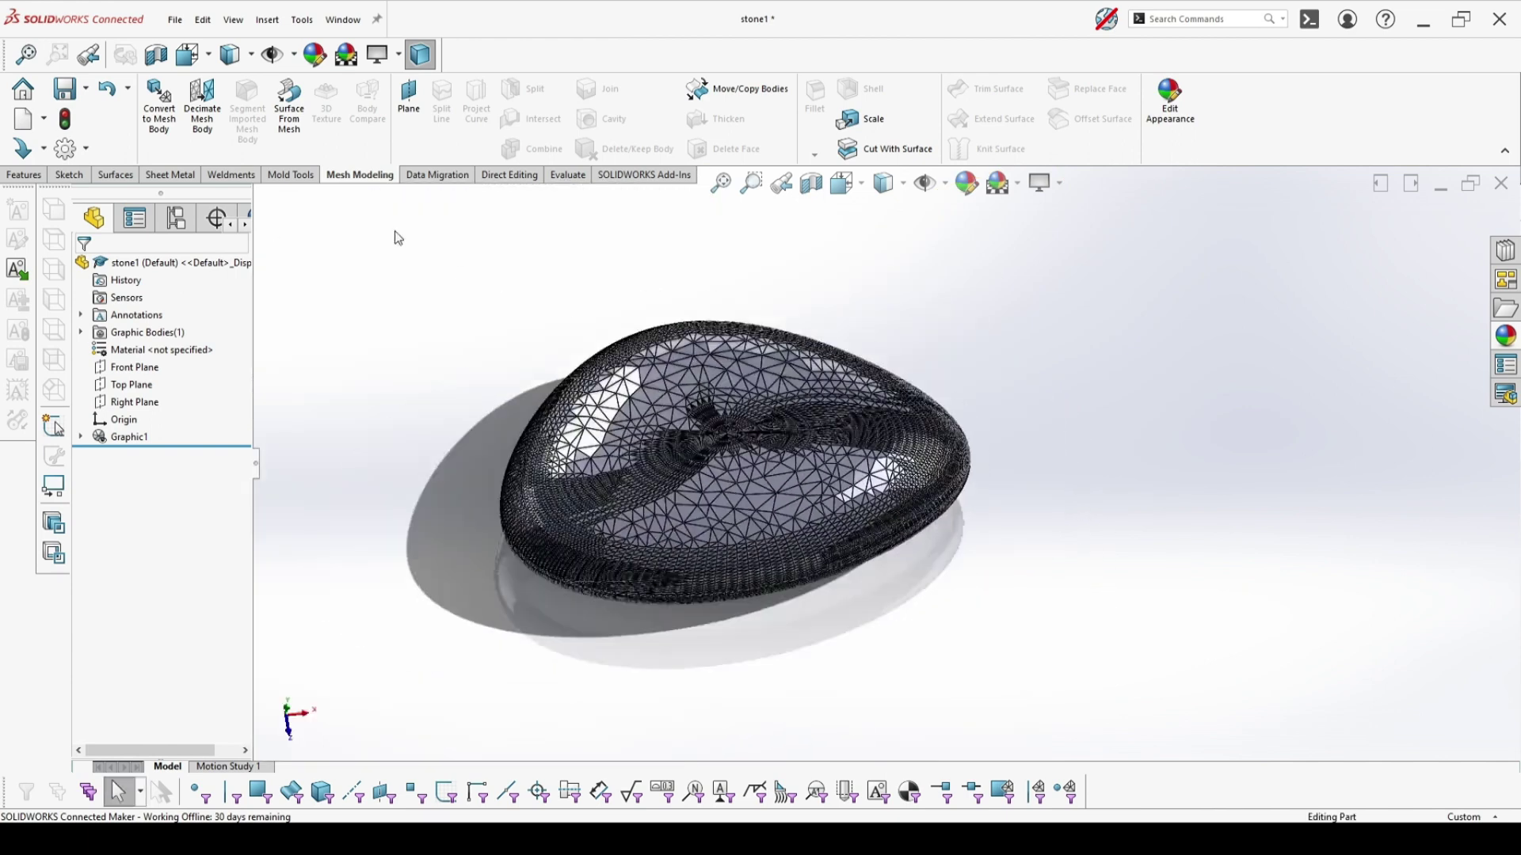
click(711, 491)
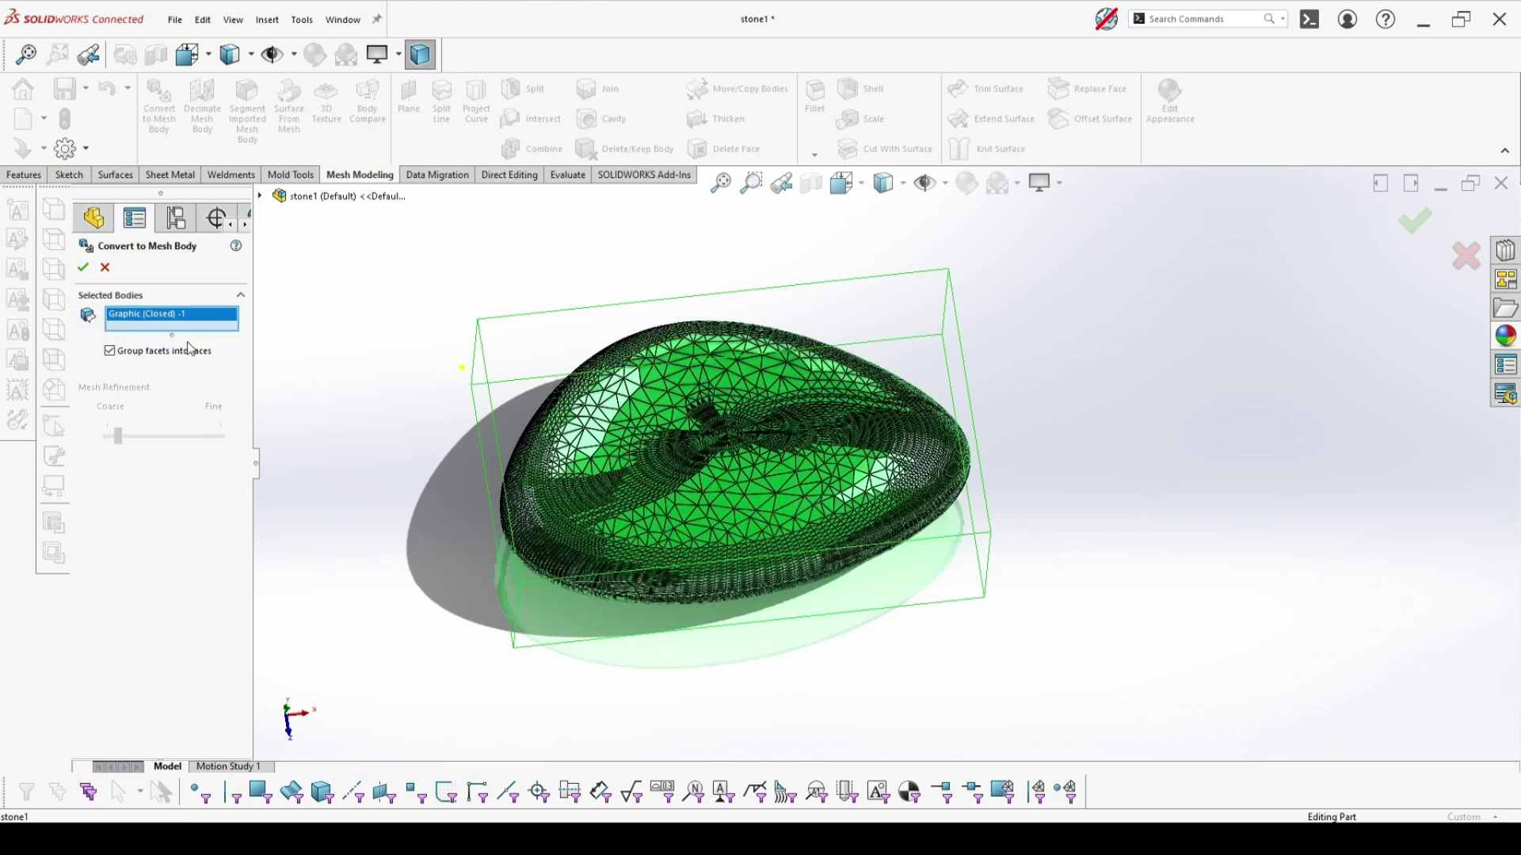
click(83, 268)
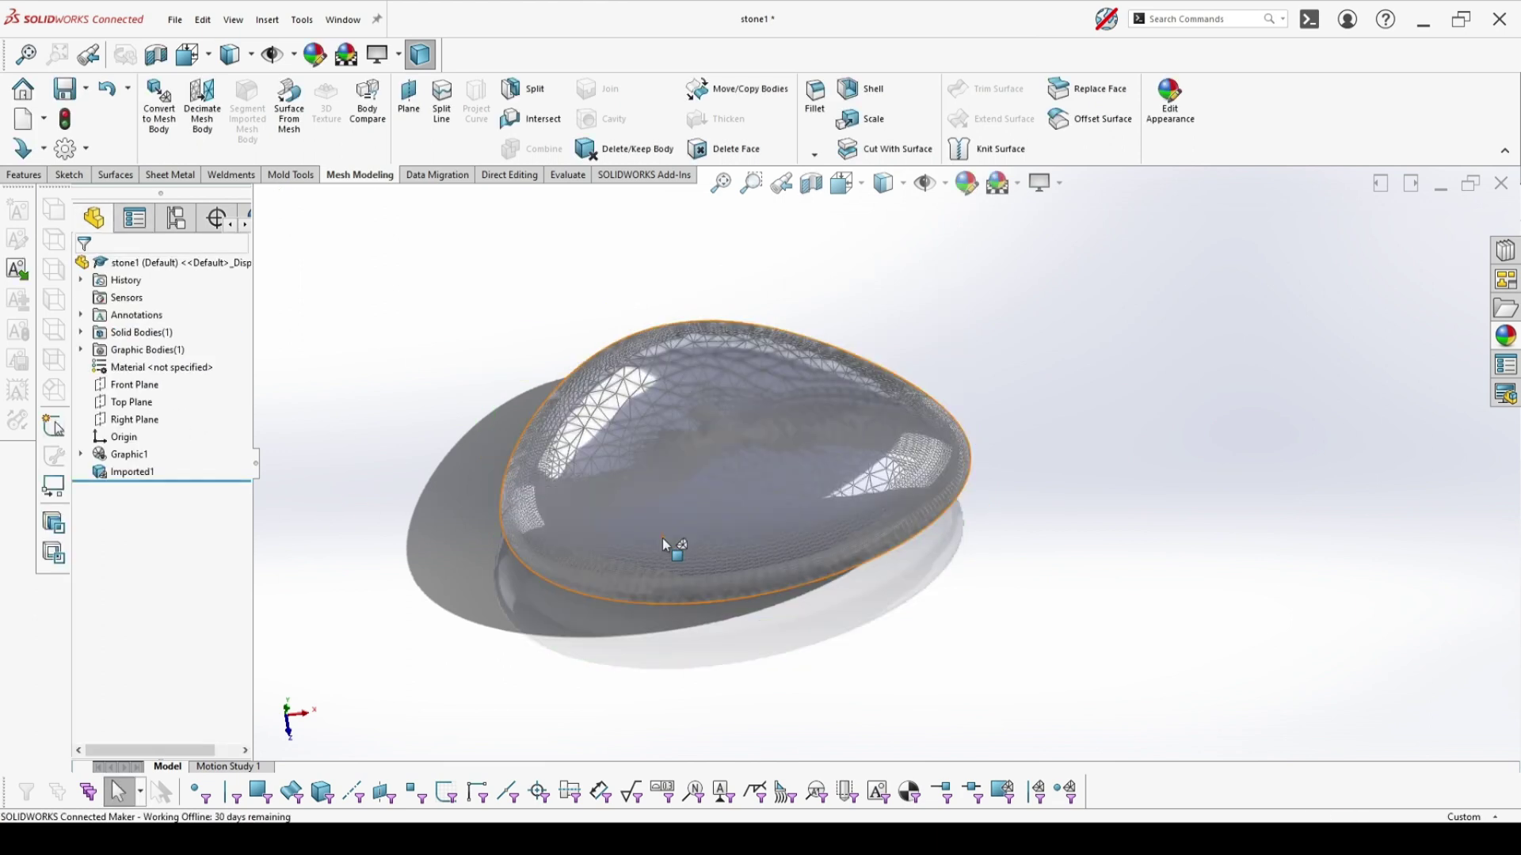
Step: Delete the leftover Graphic1 graphics body from the FeatureManager tree
middle_drag(647, 443, 794, 467)
click(146, 457)
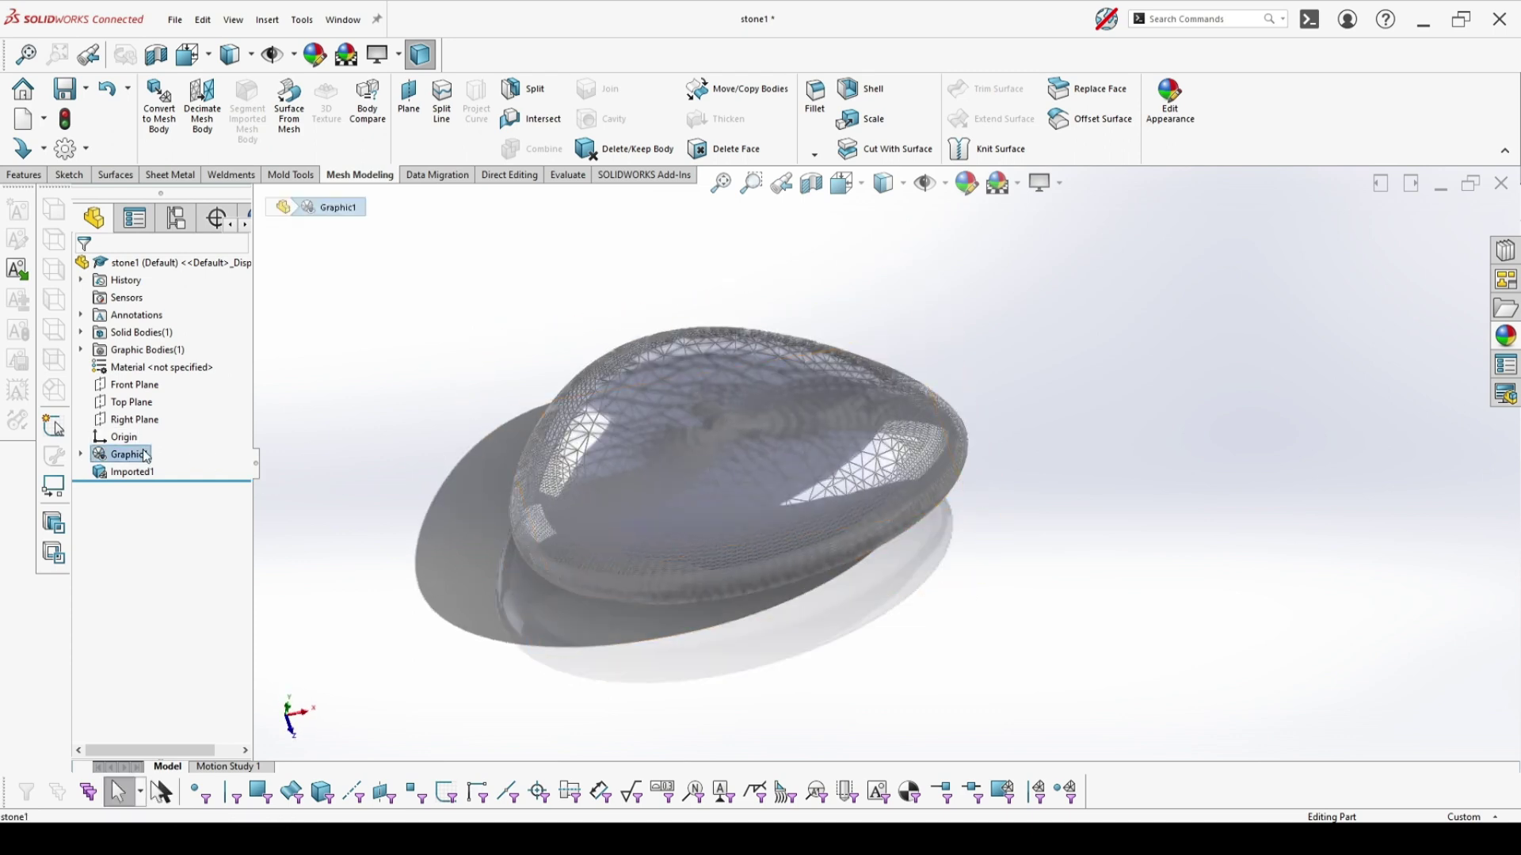
key(Delete)
key(Return)
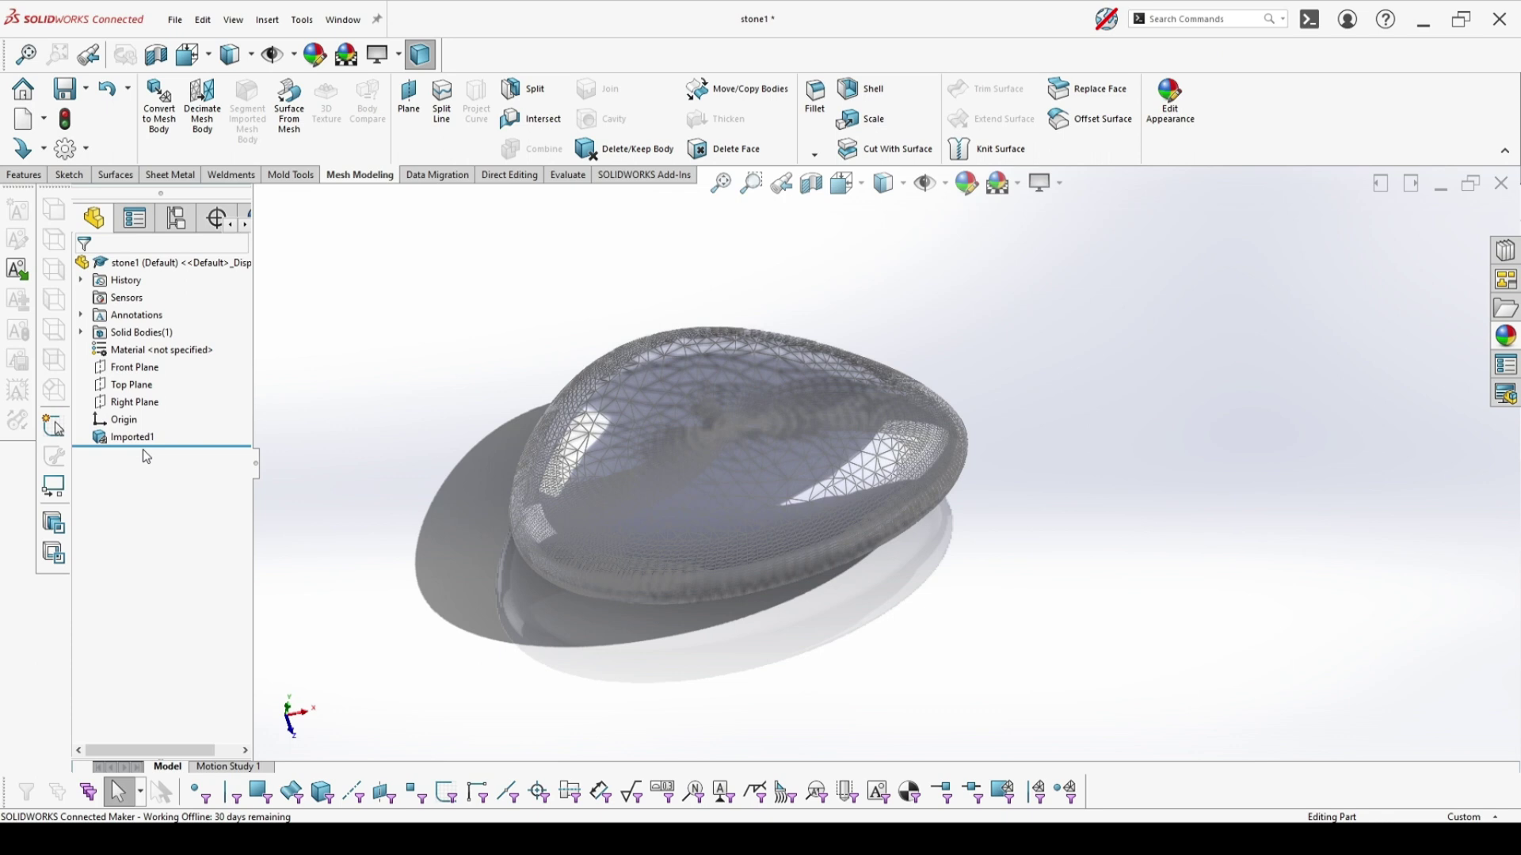
Step: Set the display style to Shaded so the stone shows without mesh edges
scroll(832, 404, down, 3)
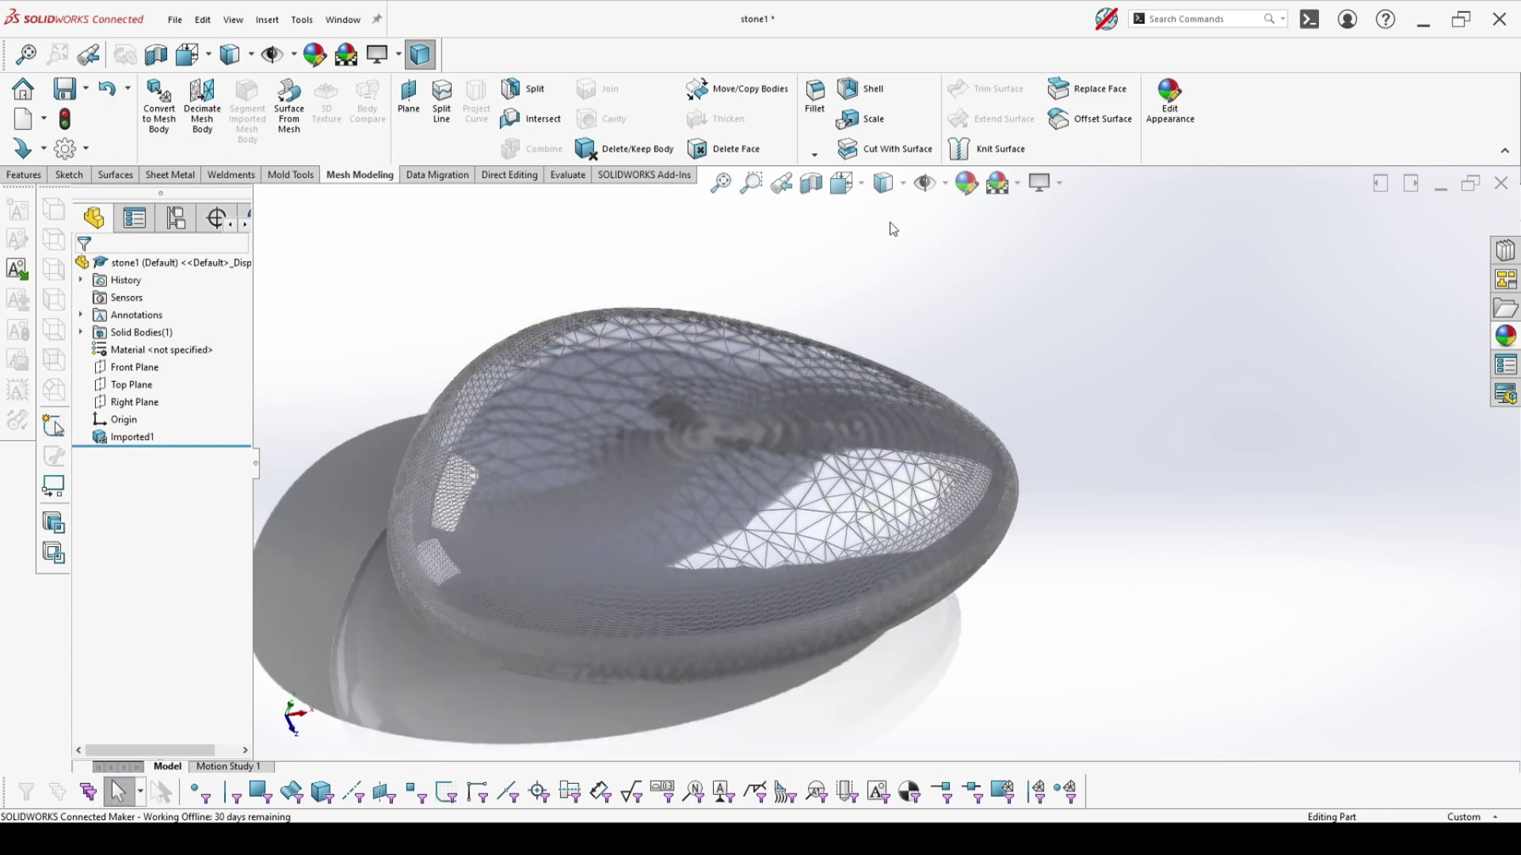
click(901, 191)
click(889, 246)
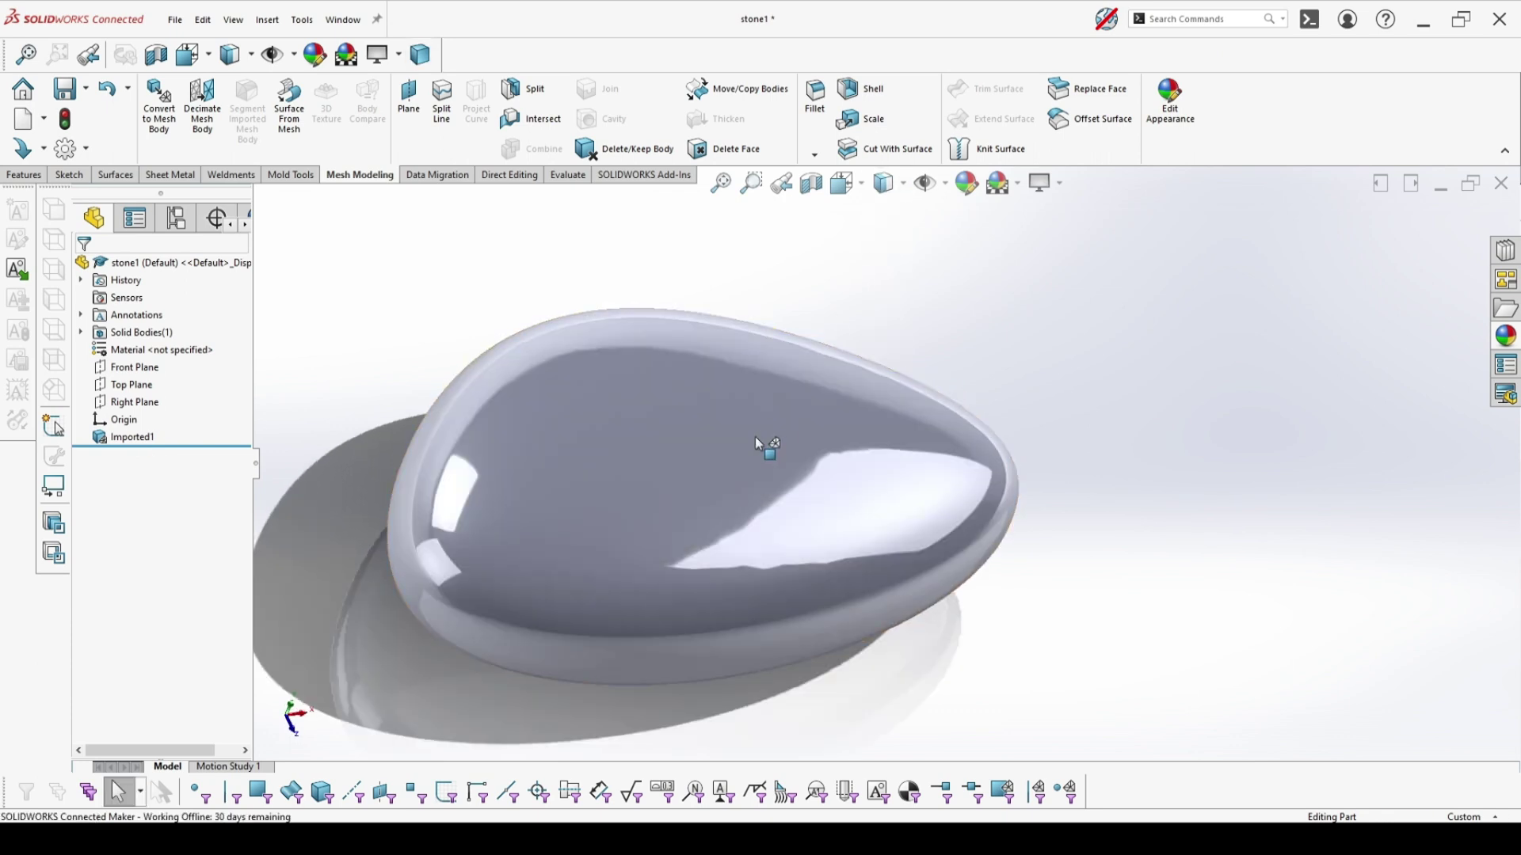
middle_drag(754, 435, 586, 426)
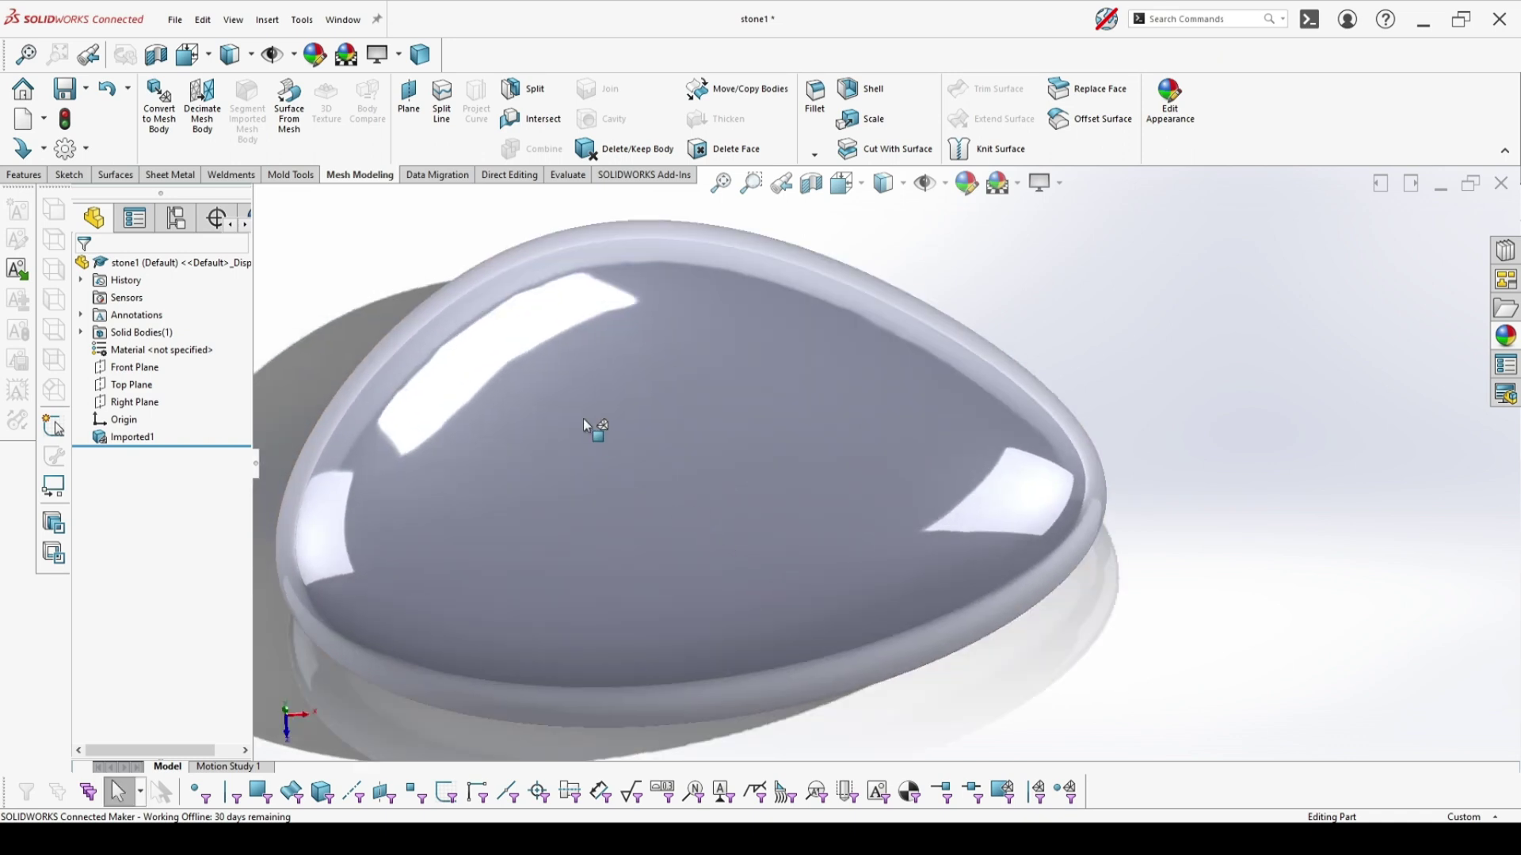
click(623, 408)
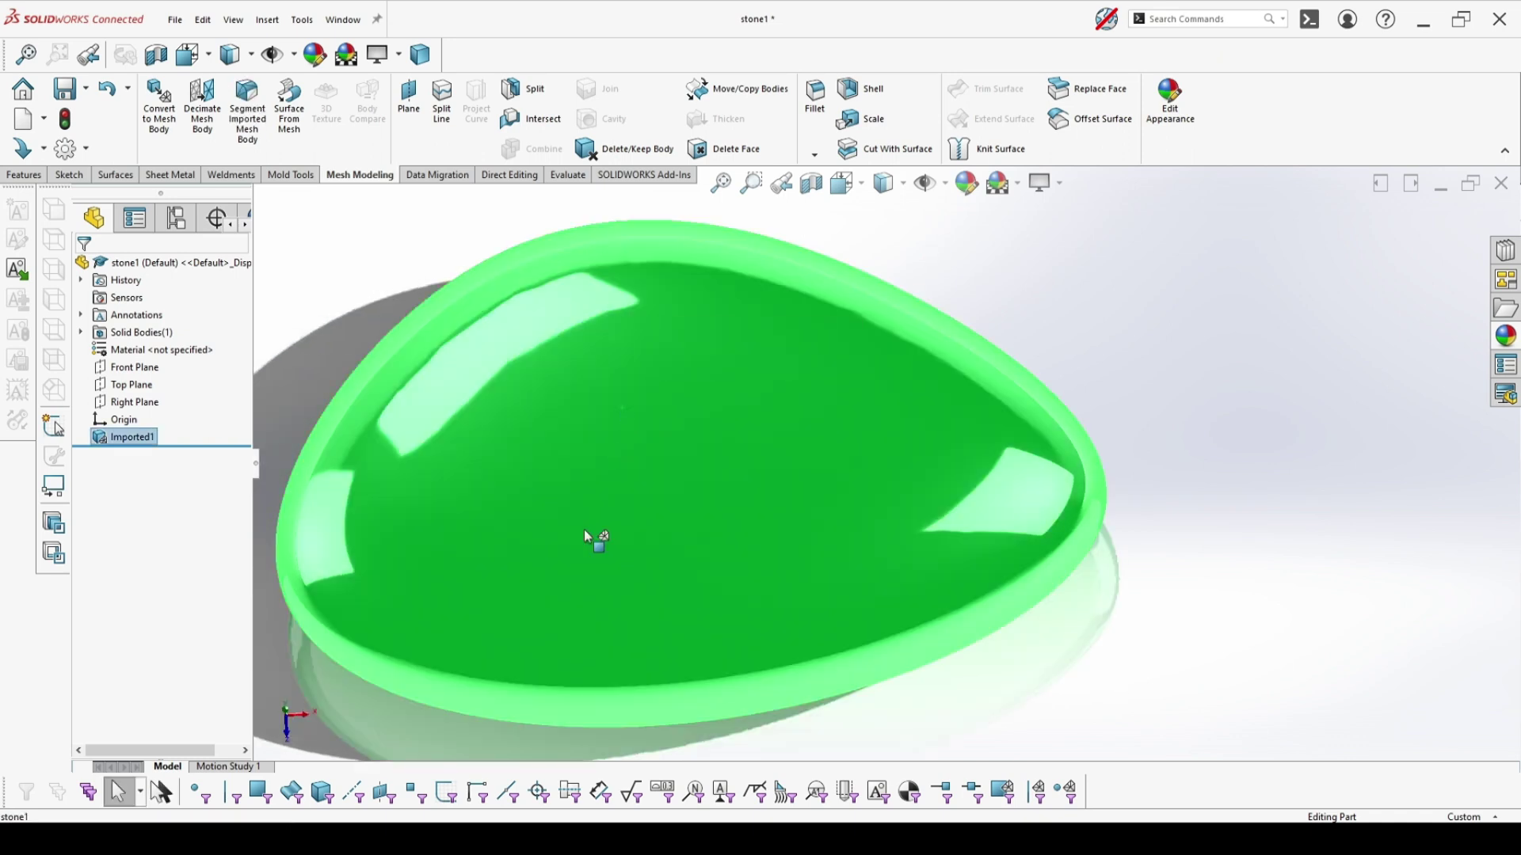
middle_drag(594, 536, 614, 420)
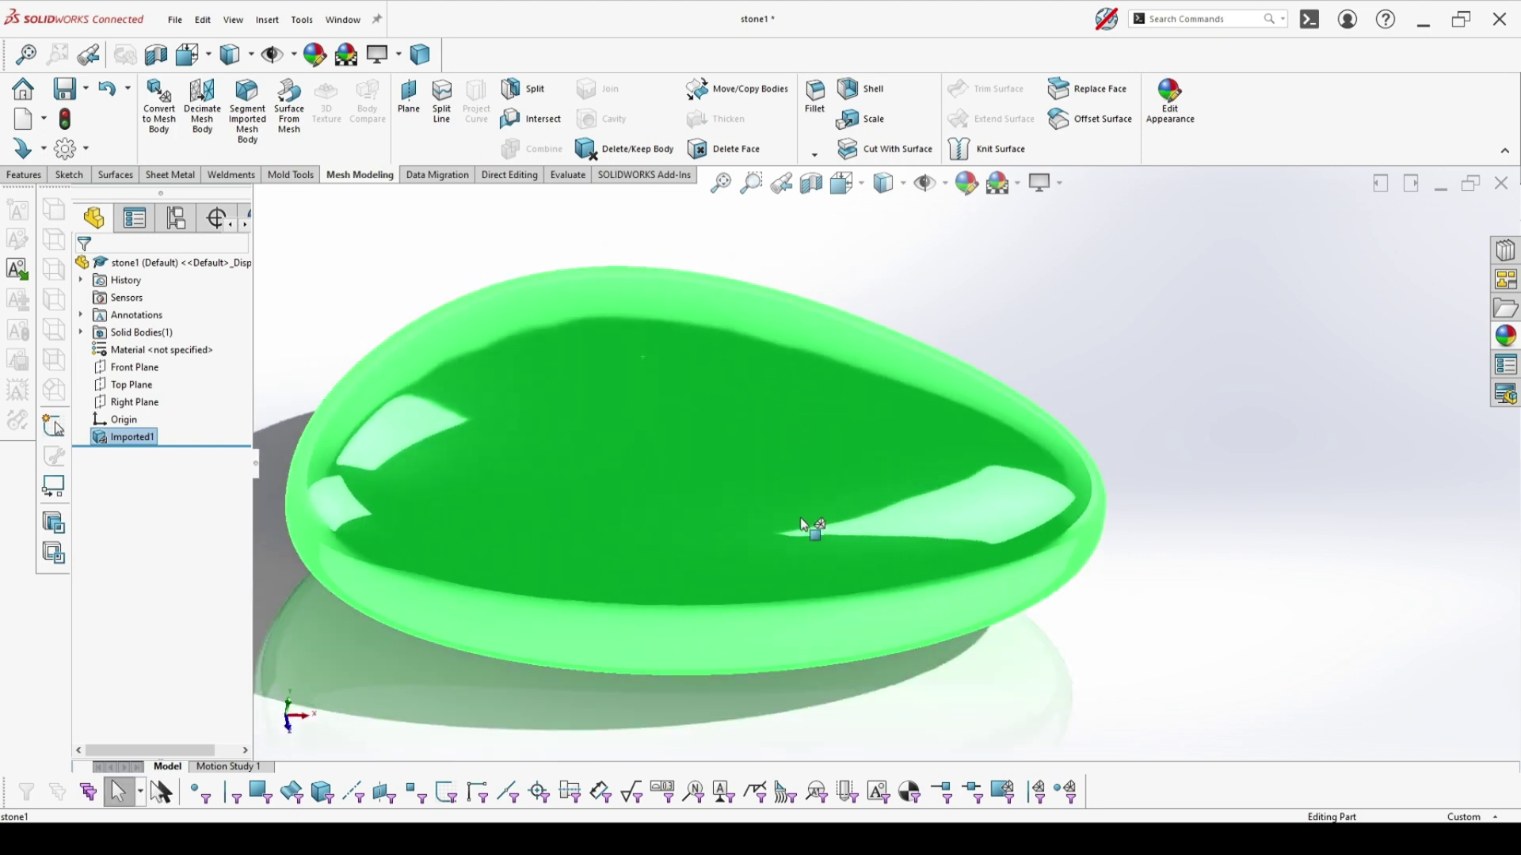
middle_drag(552, 485, 513, 479)
click(1082, 288)
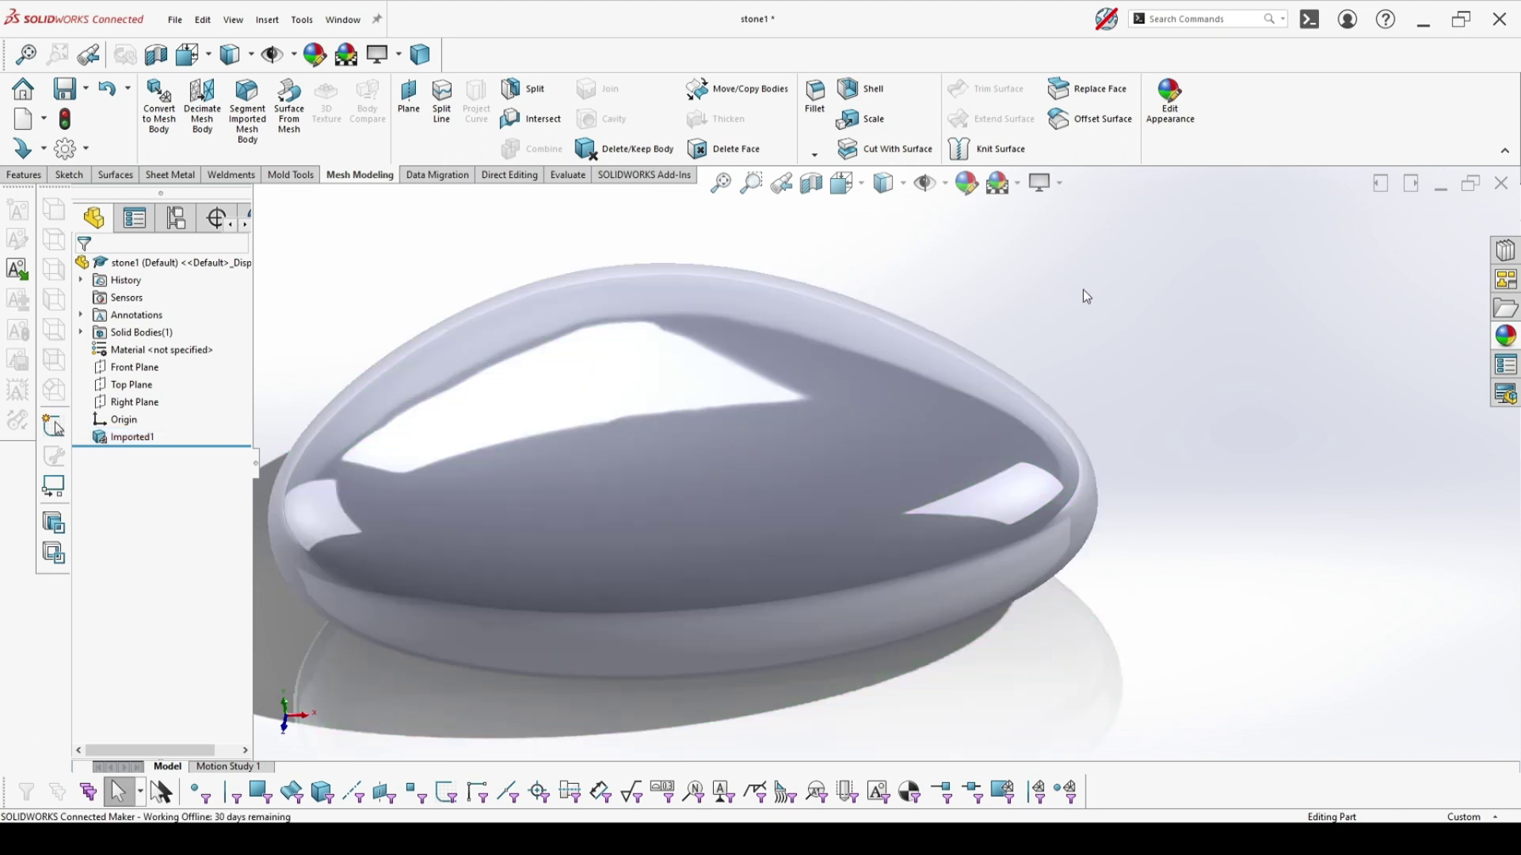
Step: Sketch a circle on the Top Plane over the stone's top
click(123, 385)
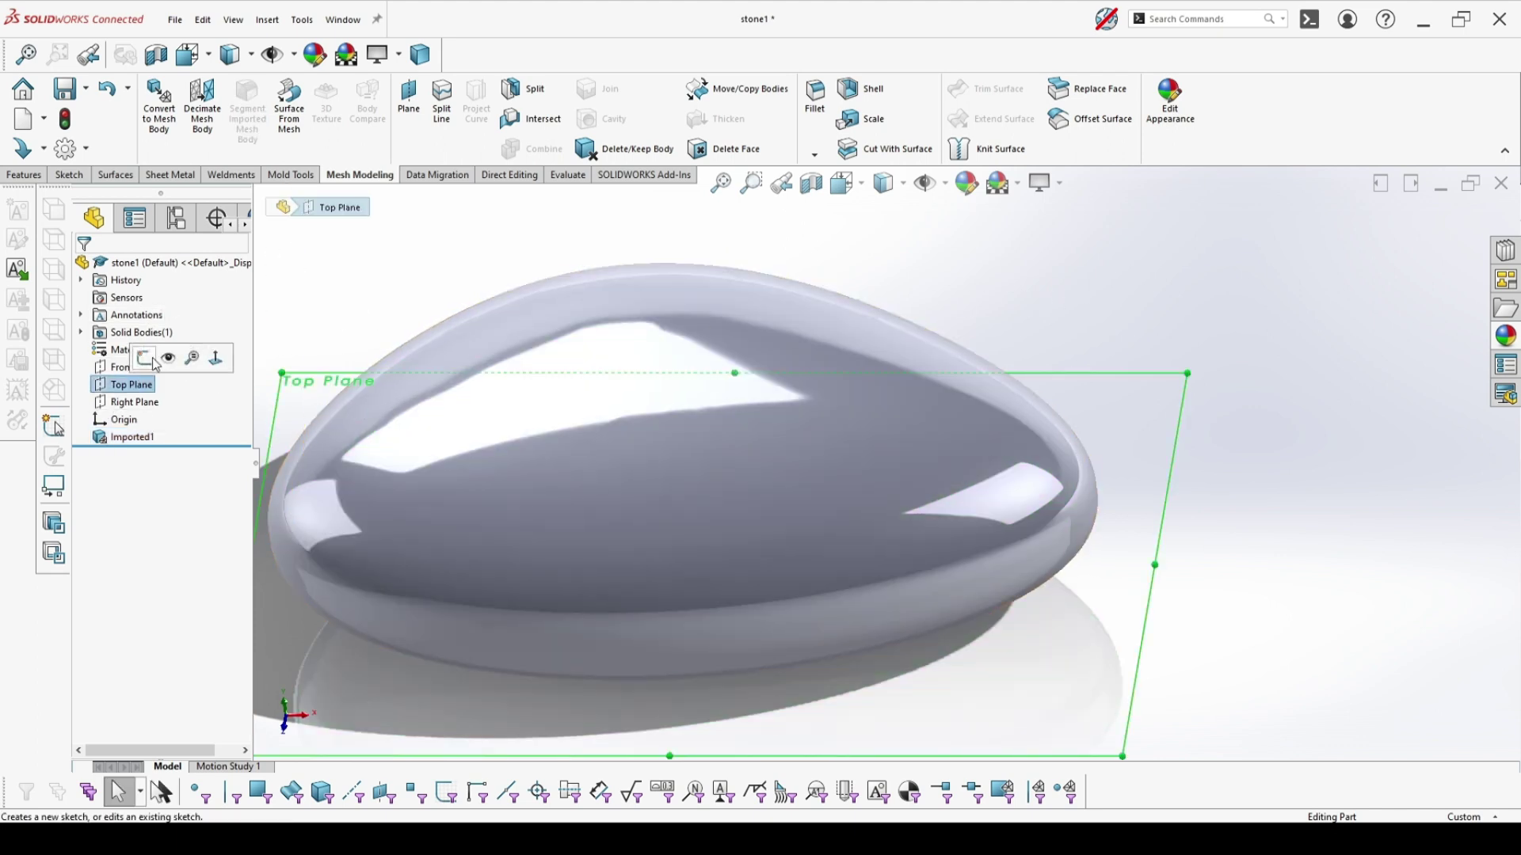
click(152, 359)
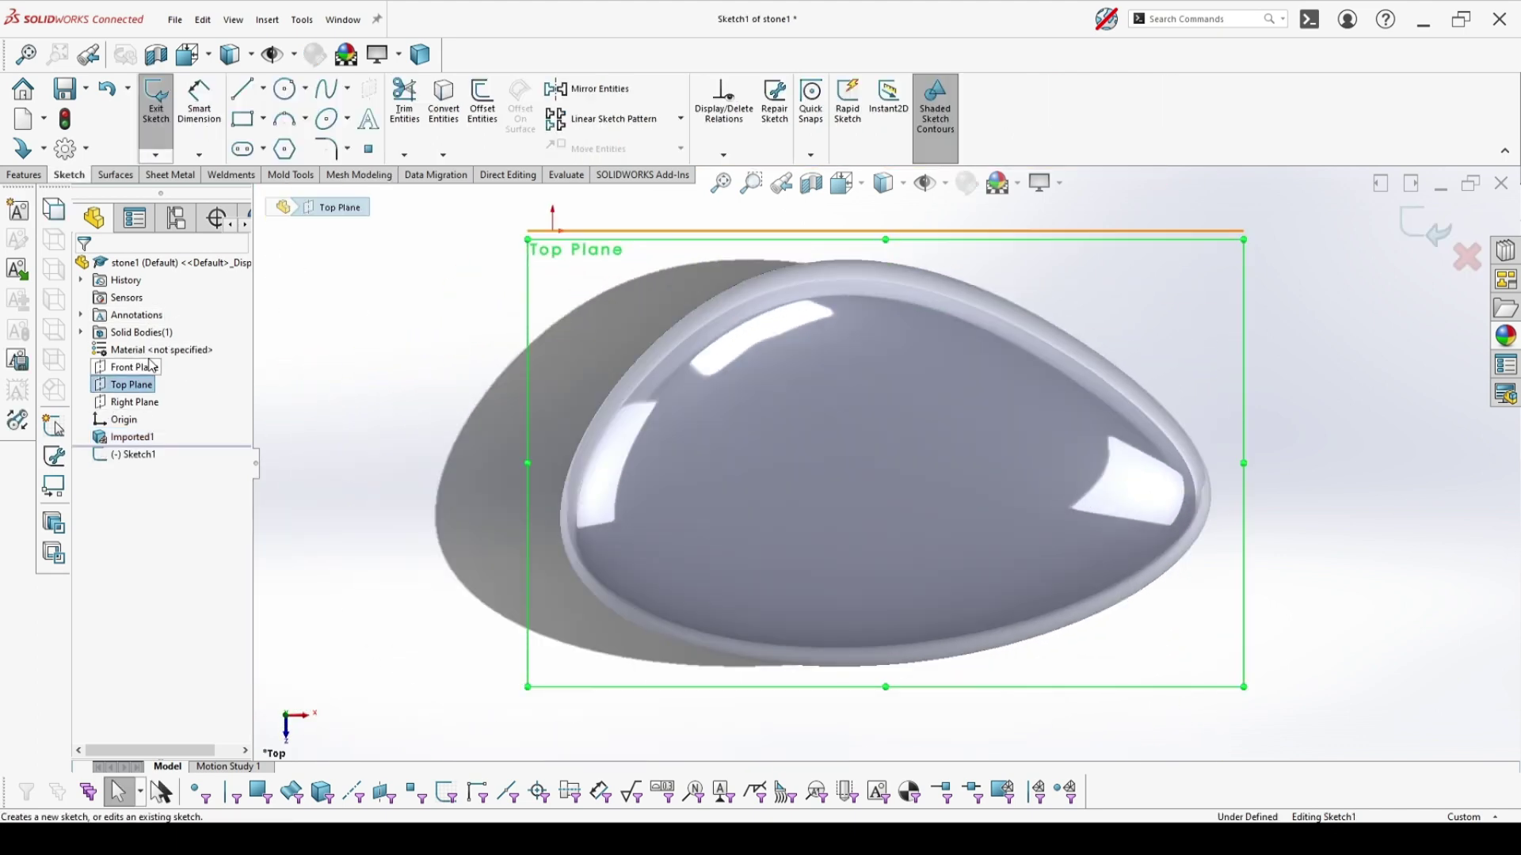
click(287, 88)
click(855, 458)
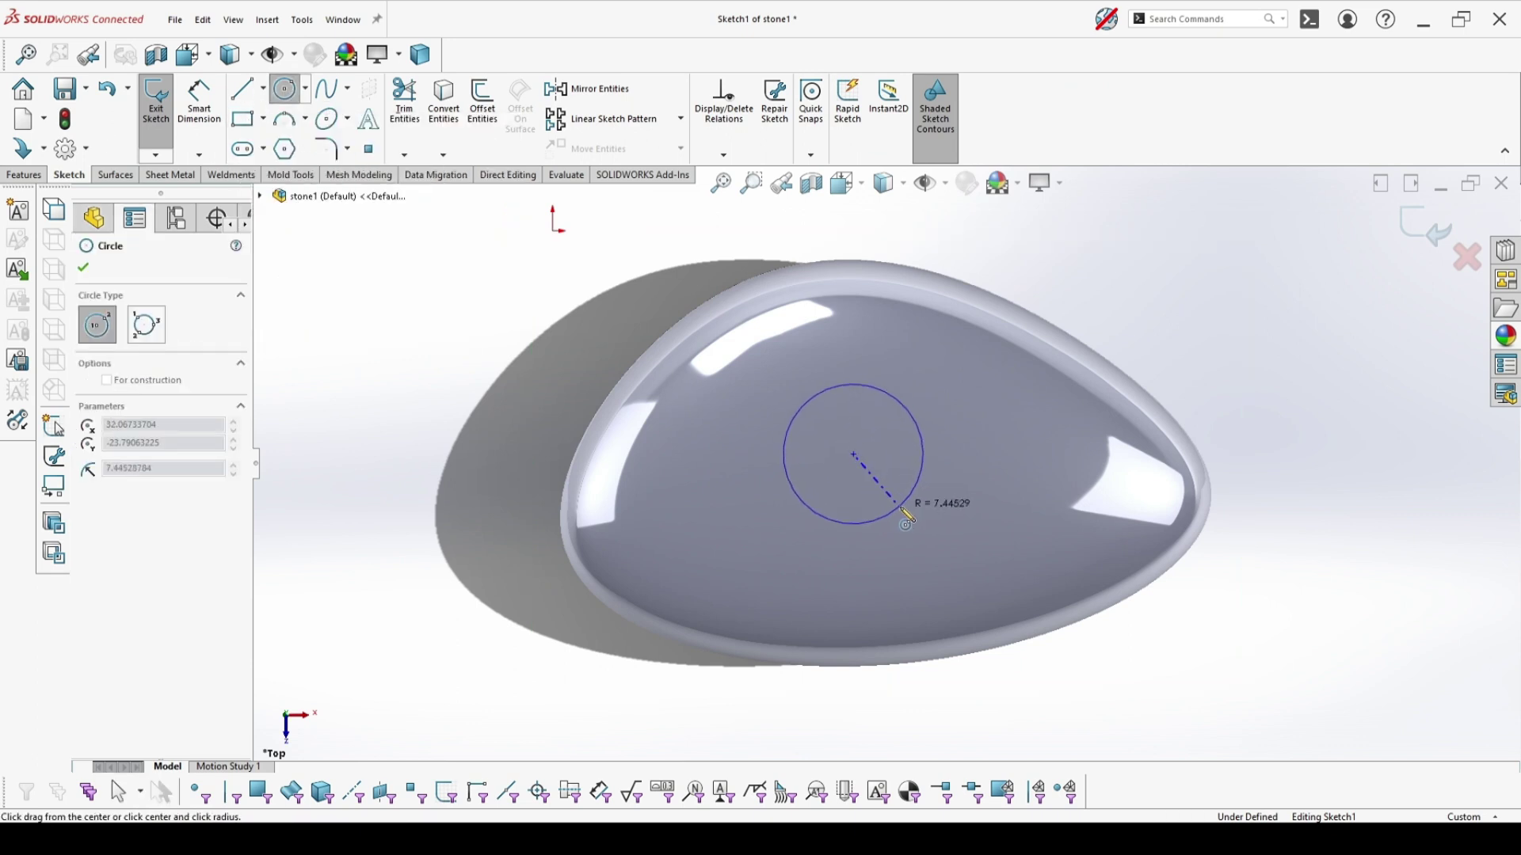
click(901, 499)
middle_drag(876, 526, 873, 346)
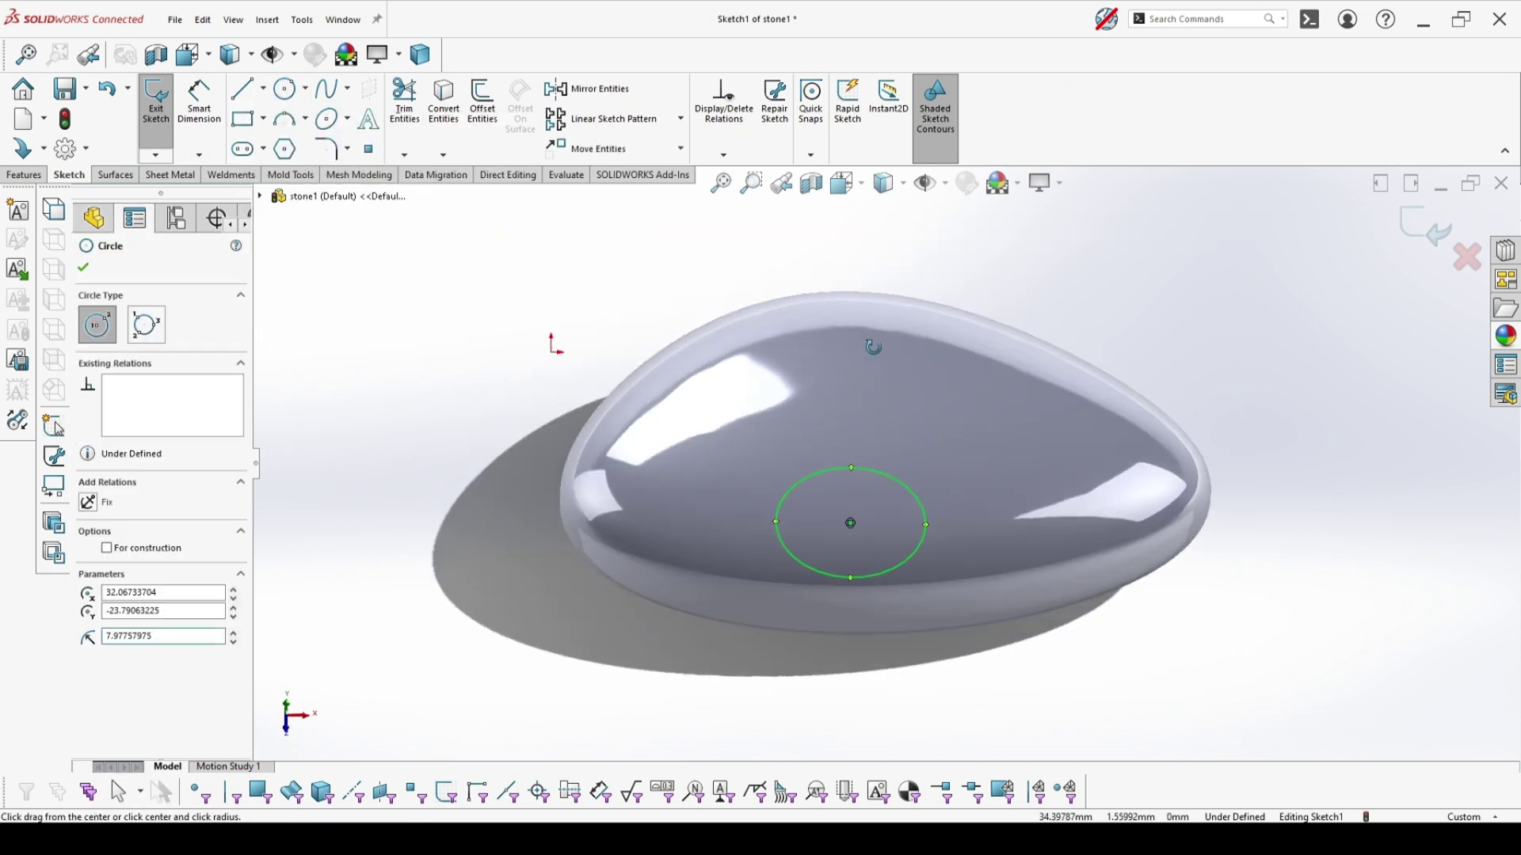
Step: Extrude the circle into a Blind 30 mm boss (Boss-Extrude1)
click(23, 175)
click(162, 96)
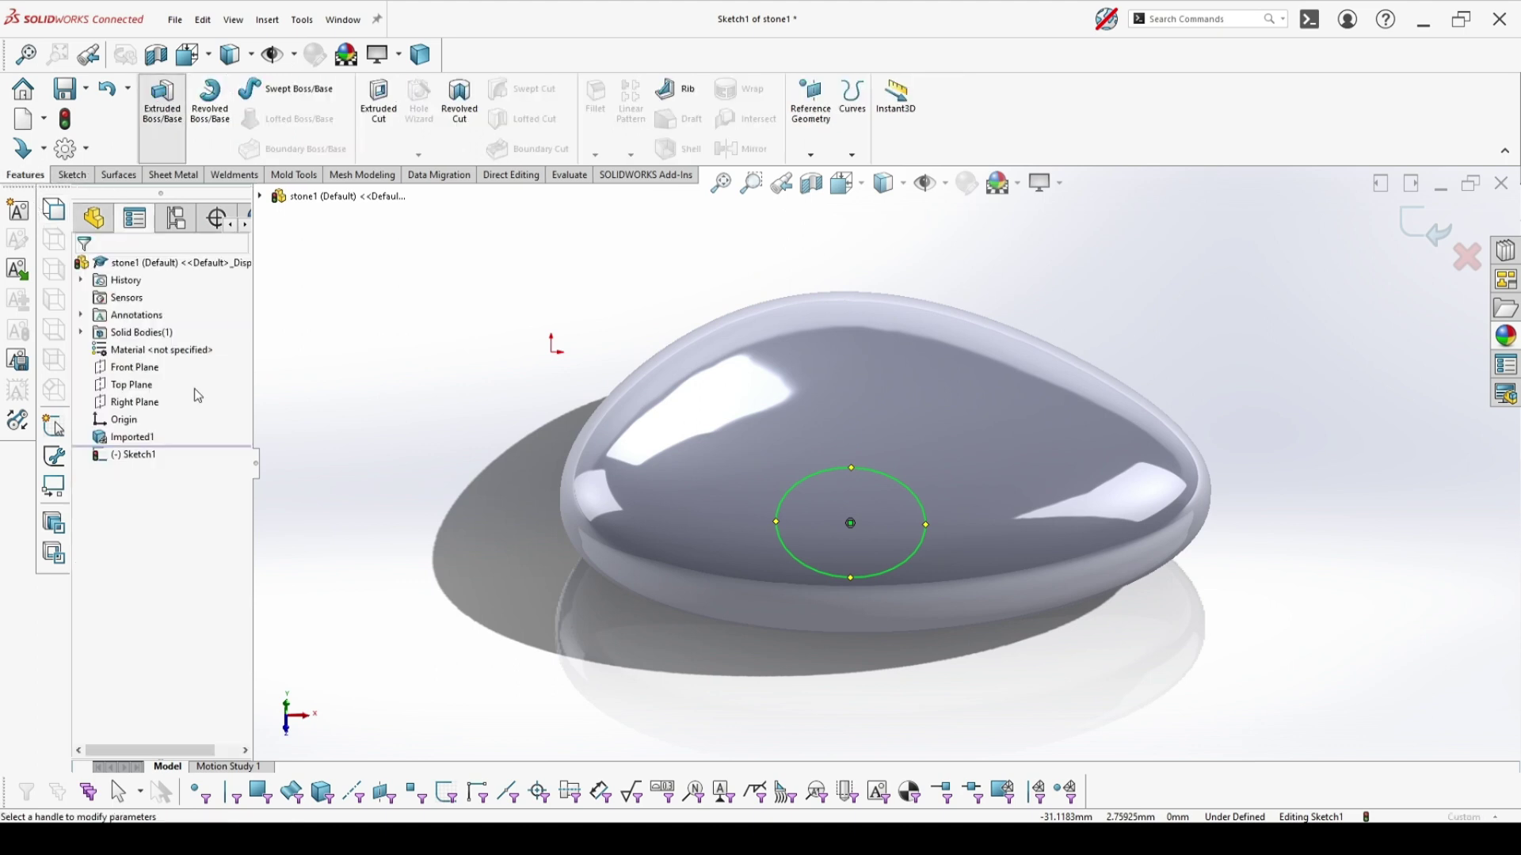
middle_drag(726, 381, 673, 386)
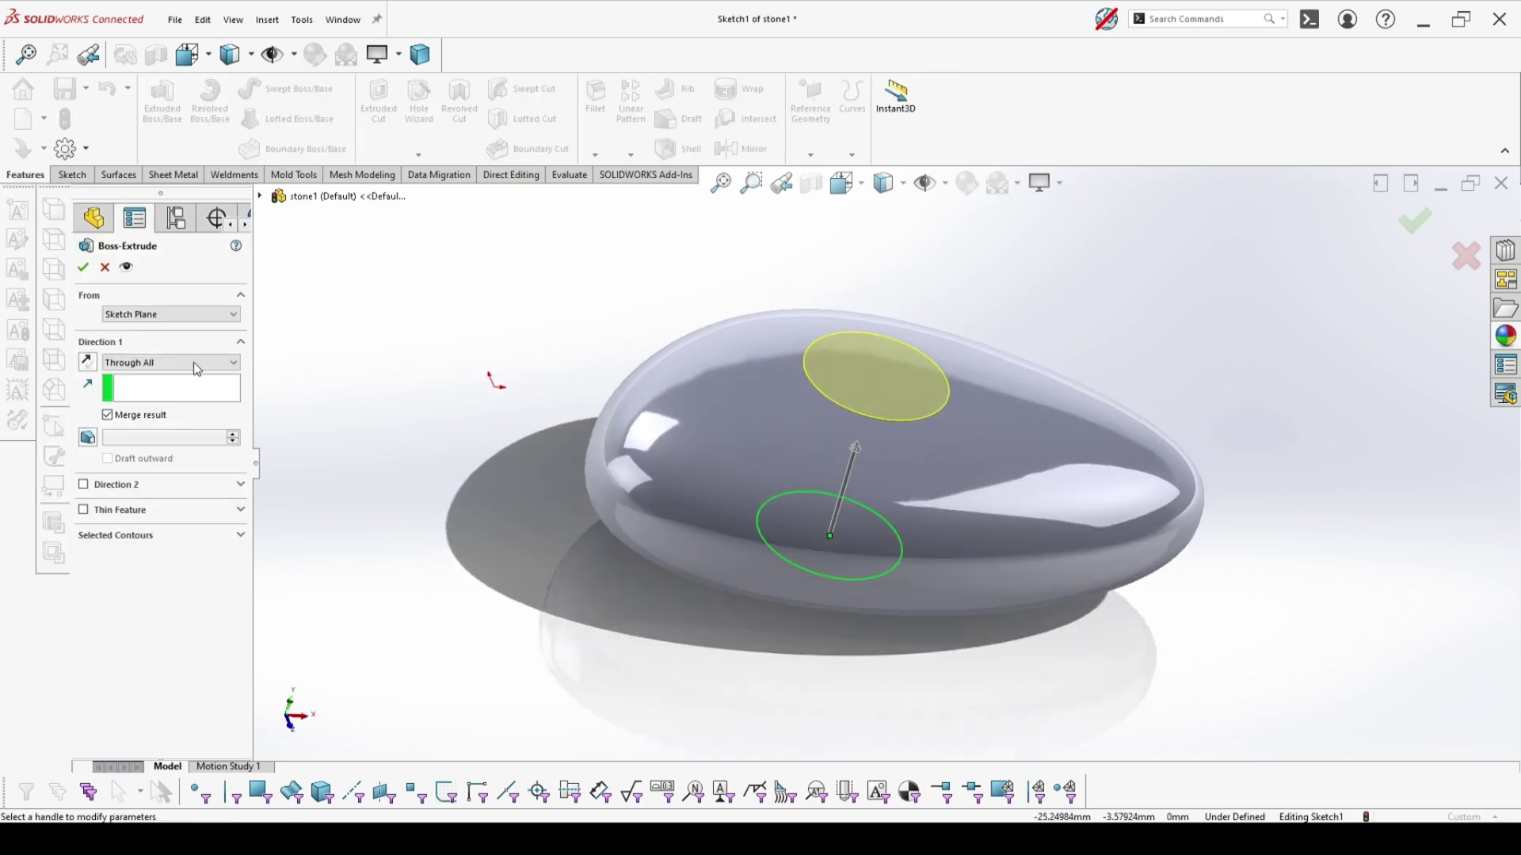
click(193, 363)
click(127, 376)
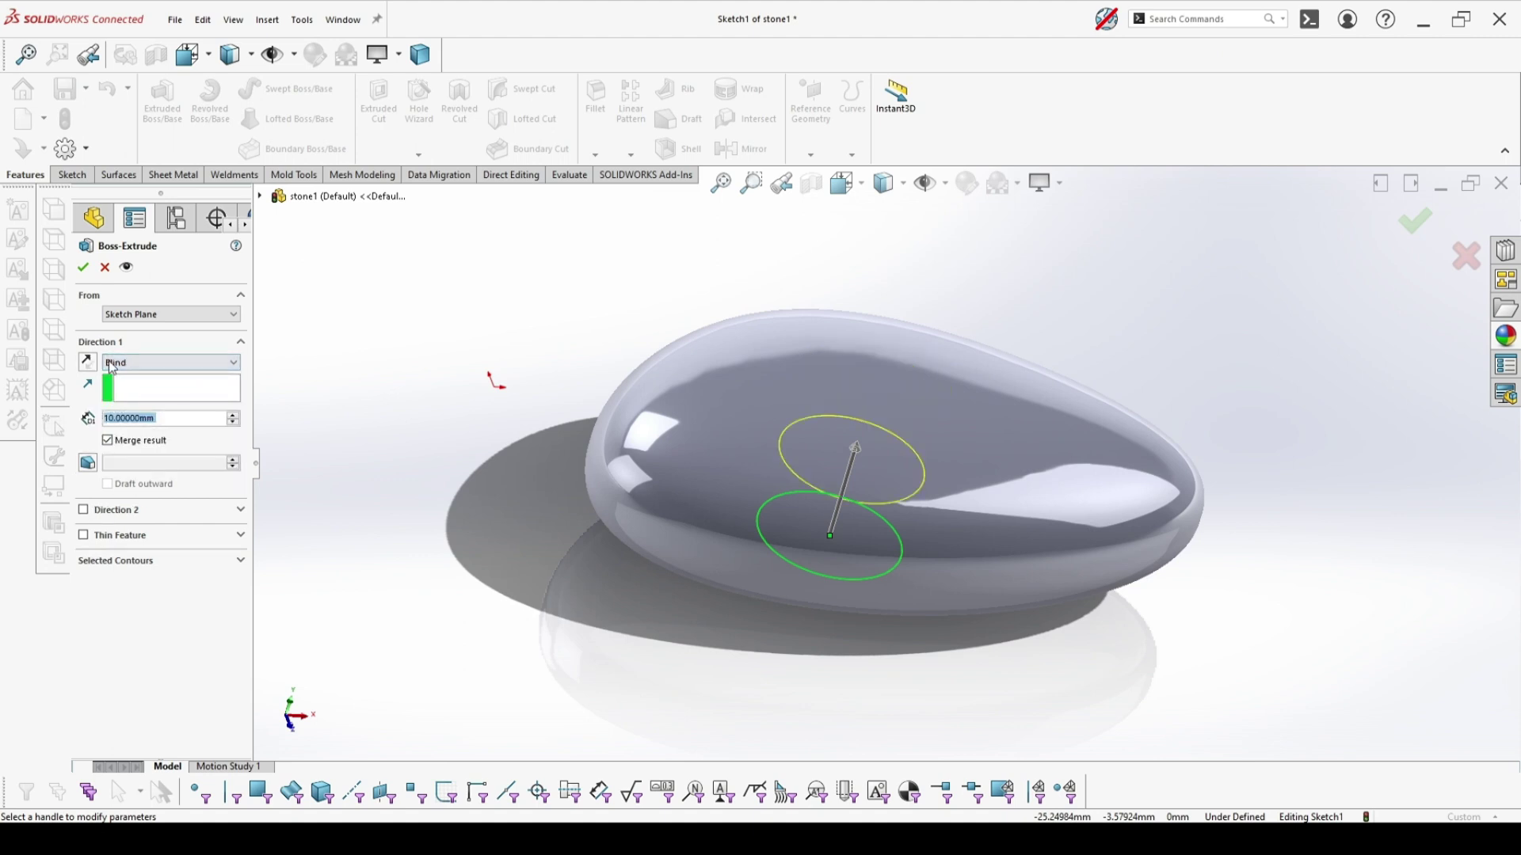
click(233, 415)
click(233, 415)
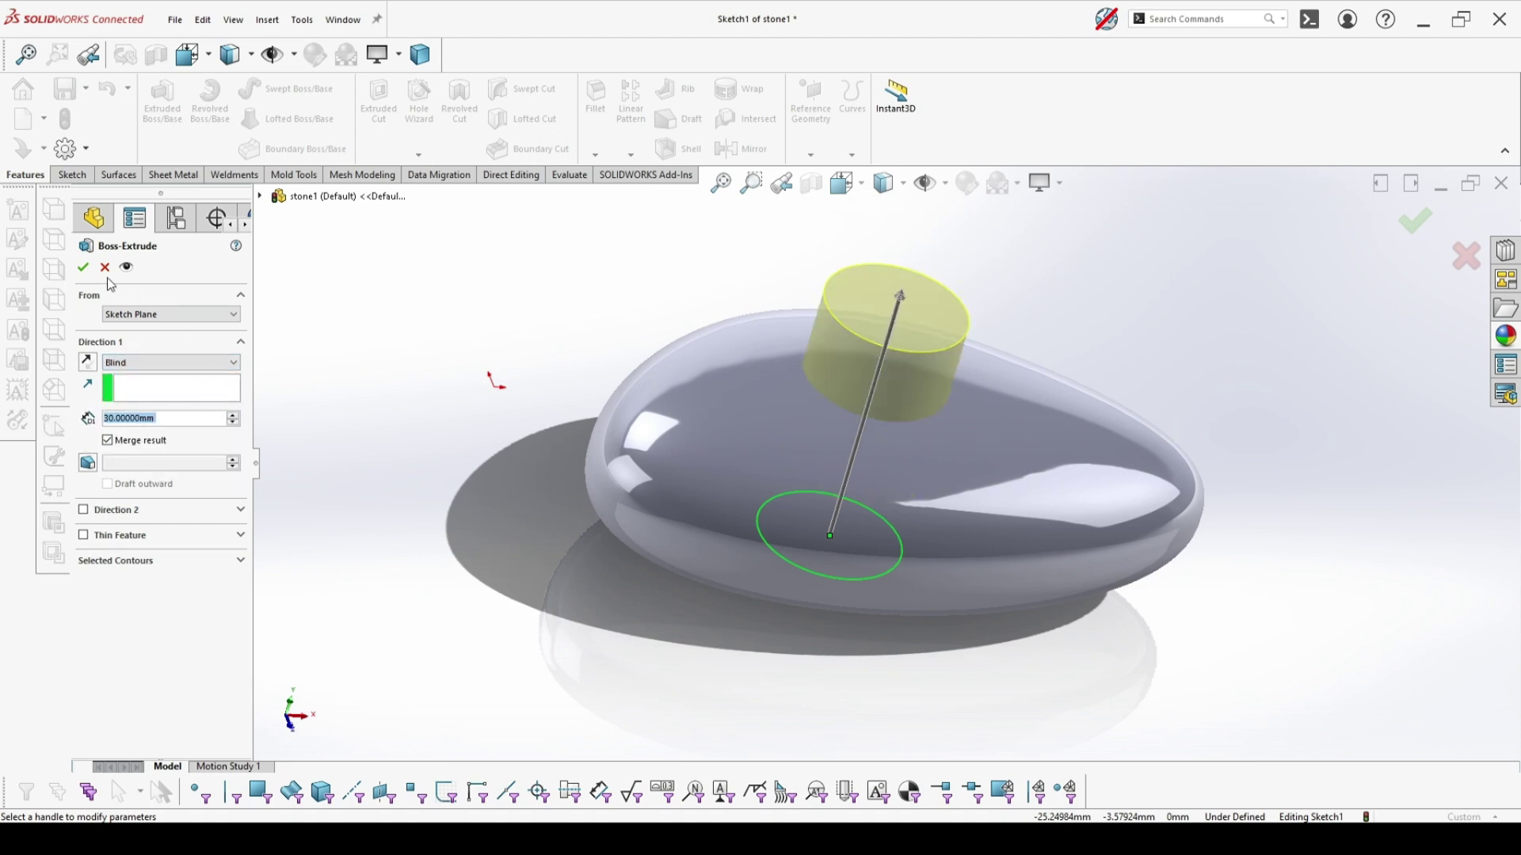
click(82, 267)
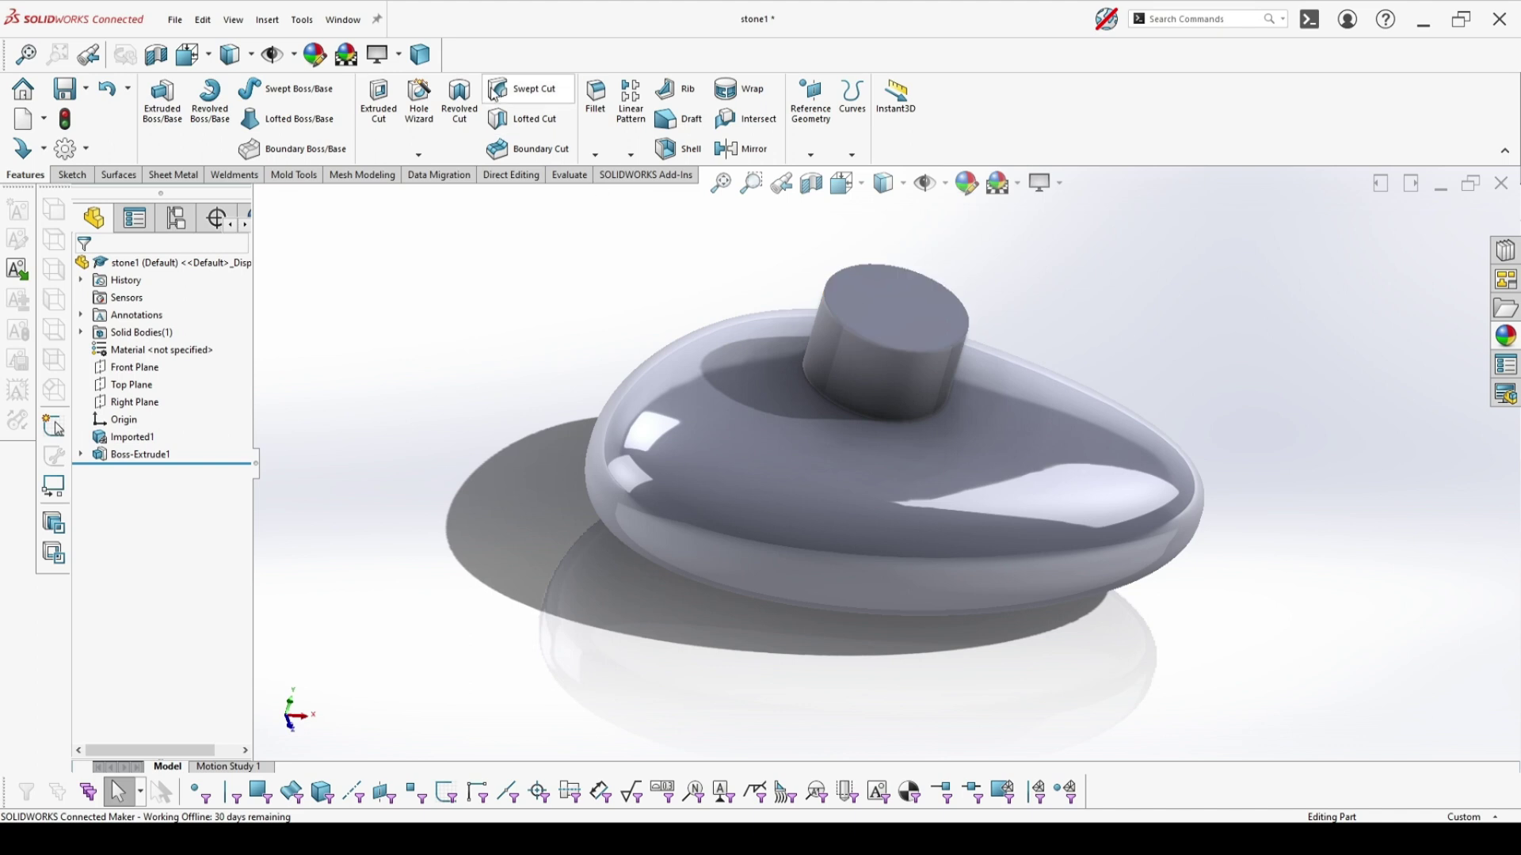
Step: Round the boss's base edge with a 2 mm fillet
click(596, 101)
click(842, 411)
mouse_move(804, 435)
middle_down()
mouse_move(779, 369)
mouse_move(780, 428)
middle_up()
double_click(154, 594)
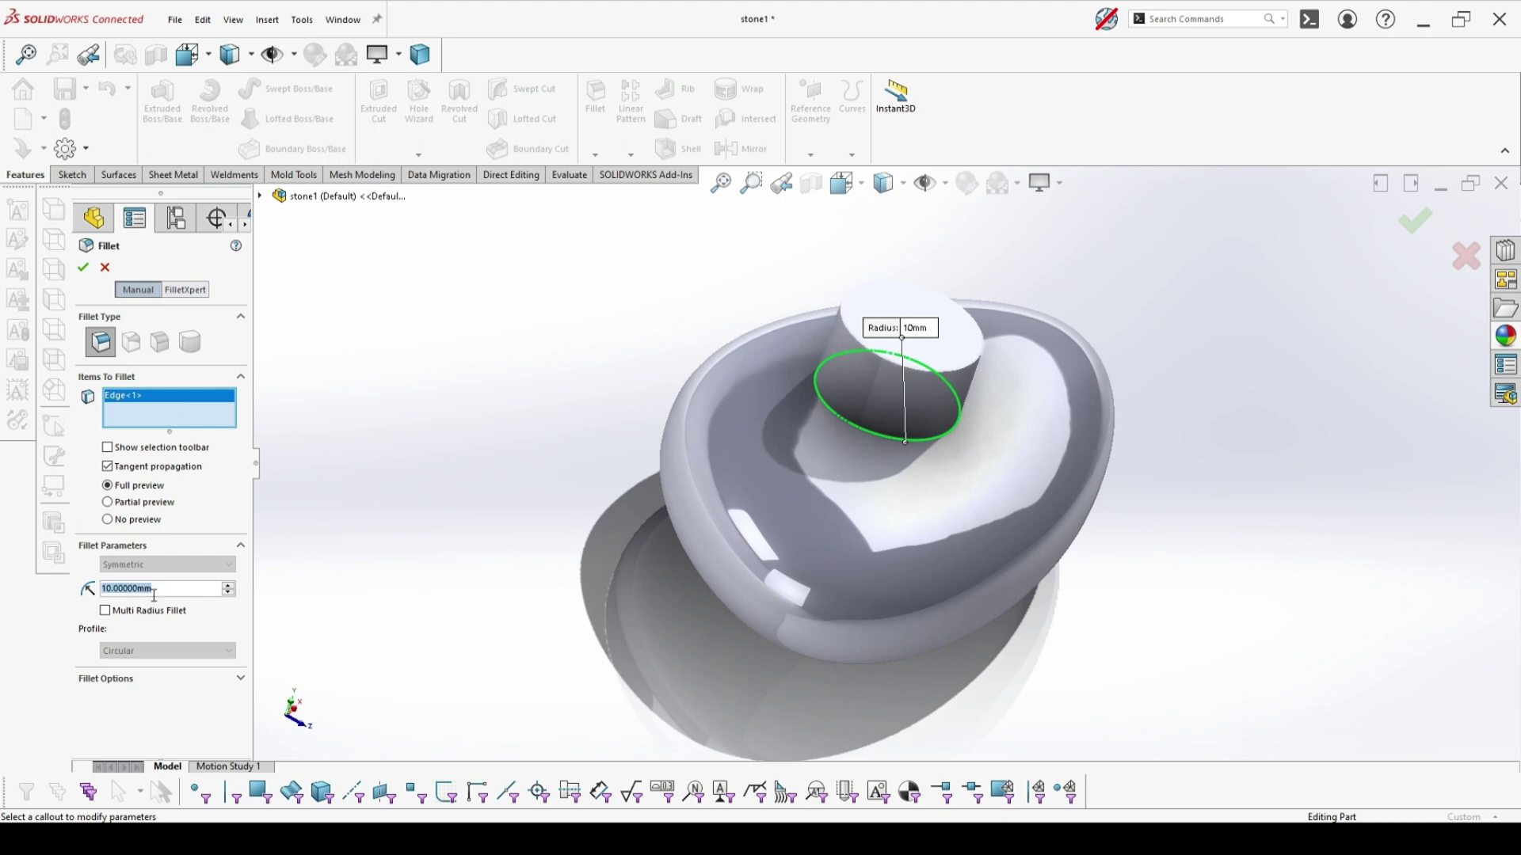
text(2)
key(Return)
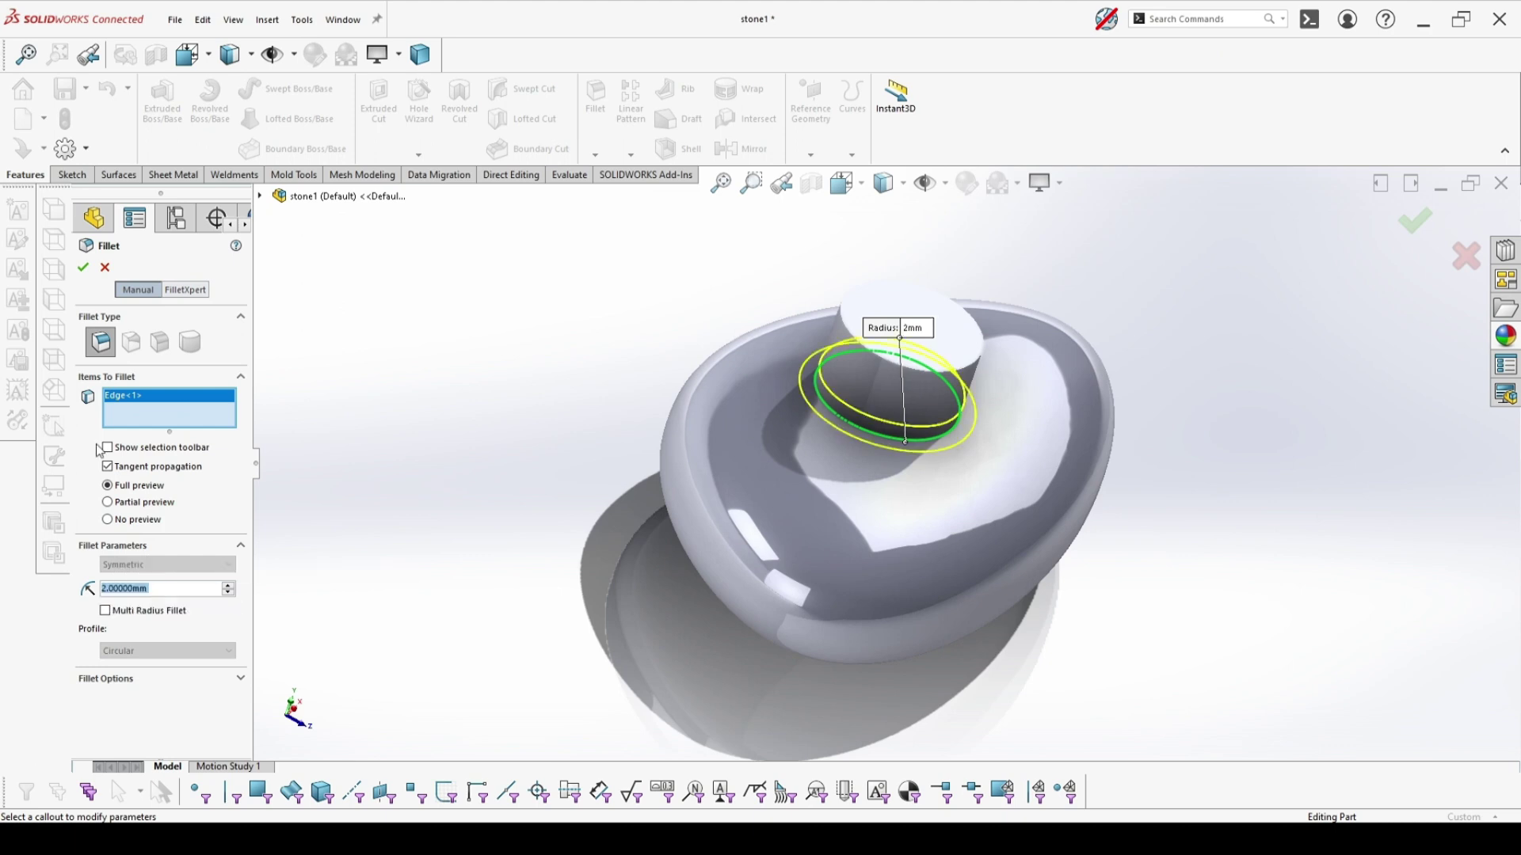
click(83, 268)
Step: Add an M4 bottoming tapped hole to the boss's circular end face
middle_drag(802, 321, 1080, 457)
click(934, 364)
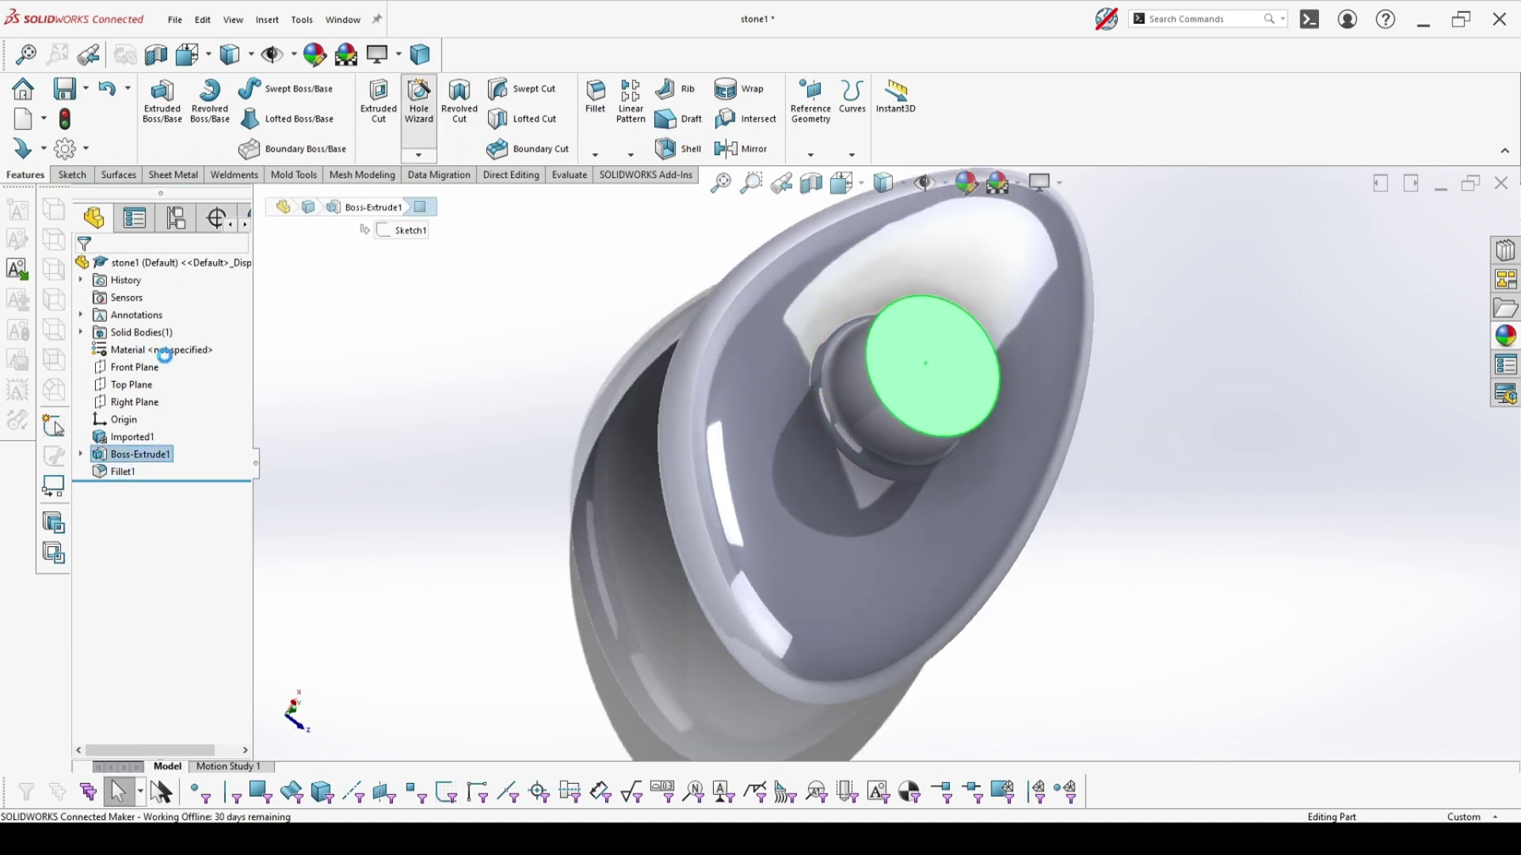
click(104, 476)
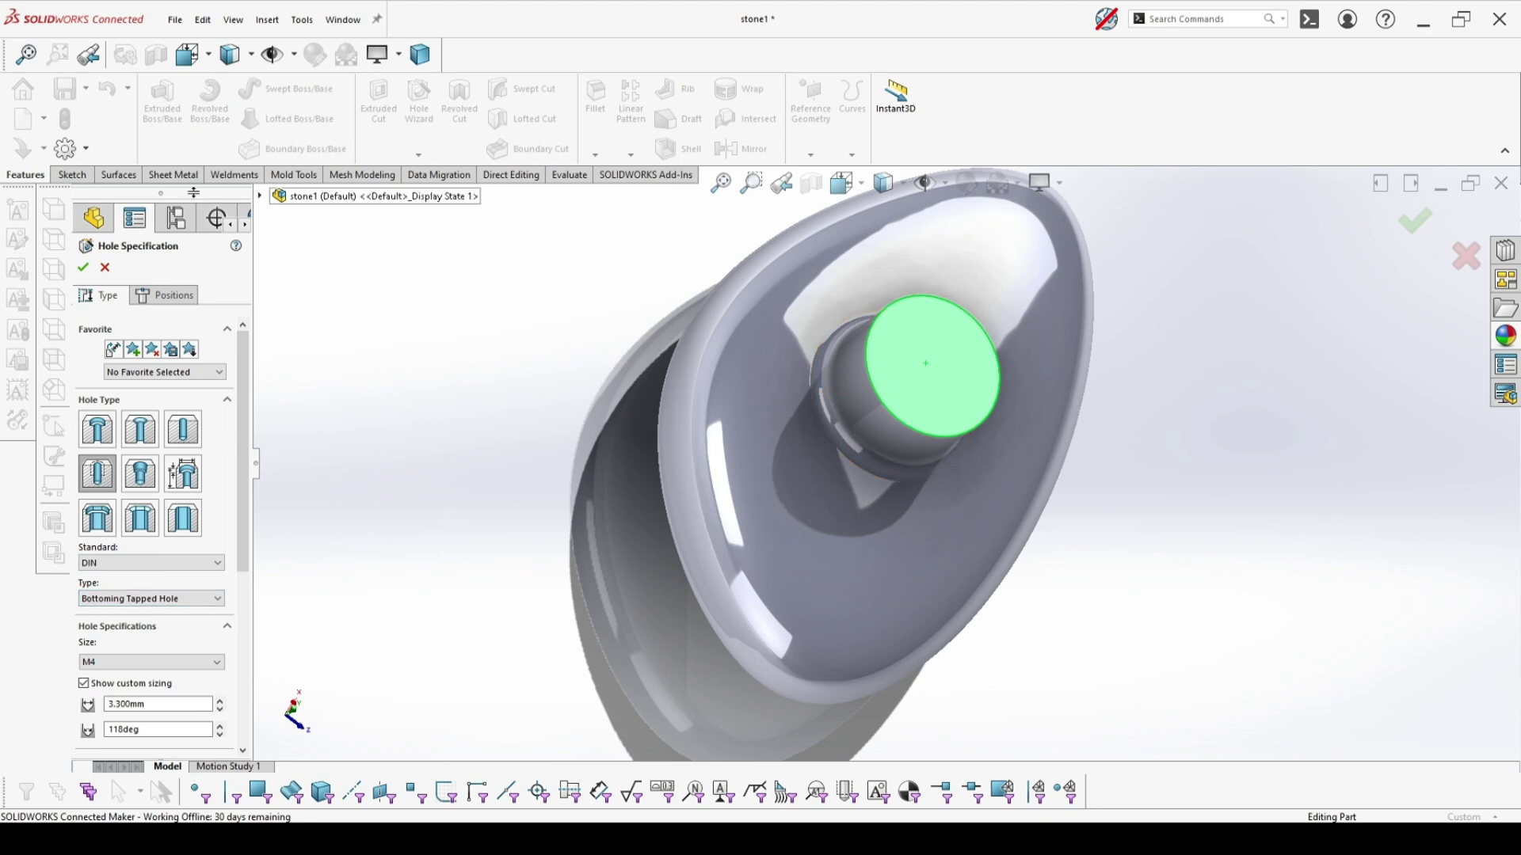
click(163, 297)
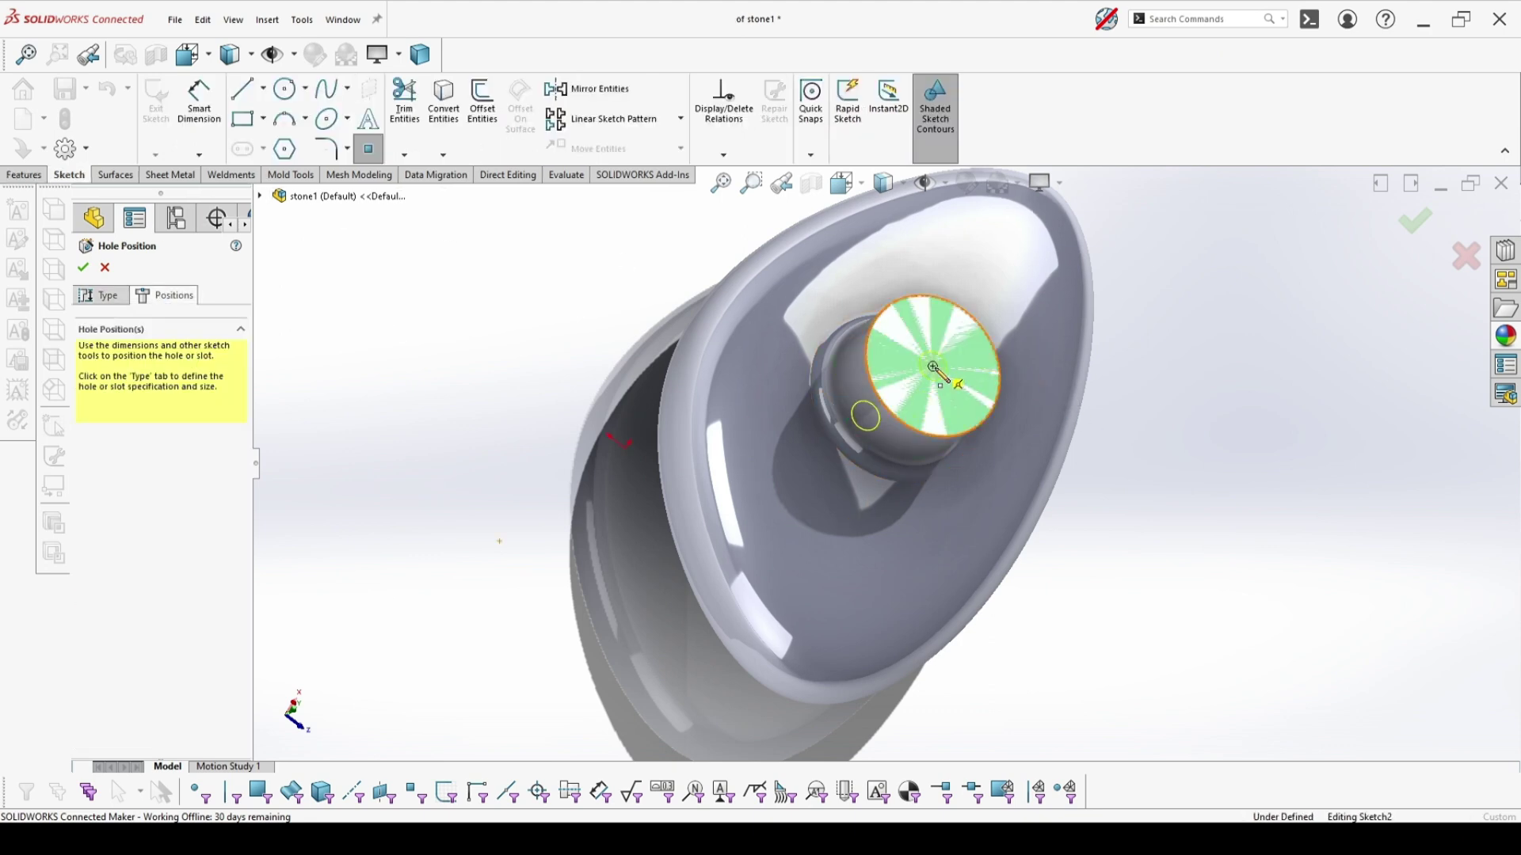
middle_drag(932, 393, 4, 228)
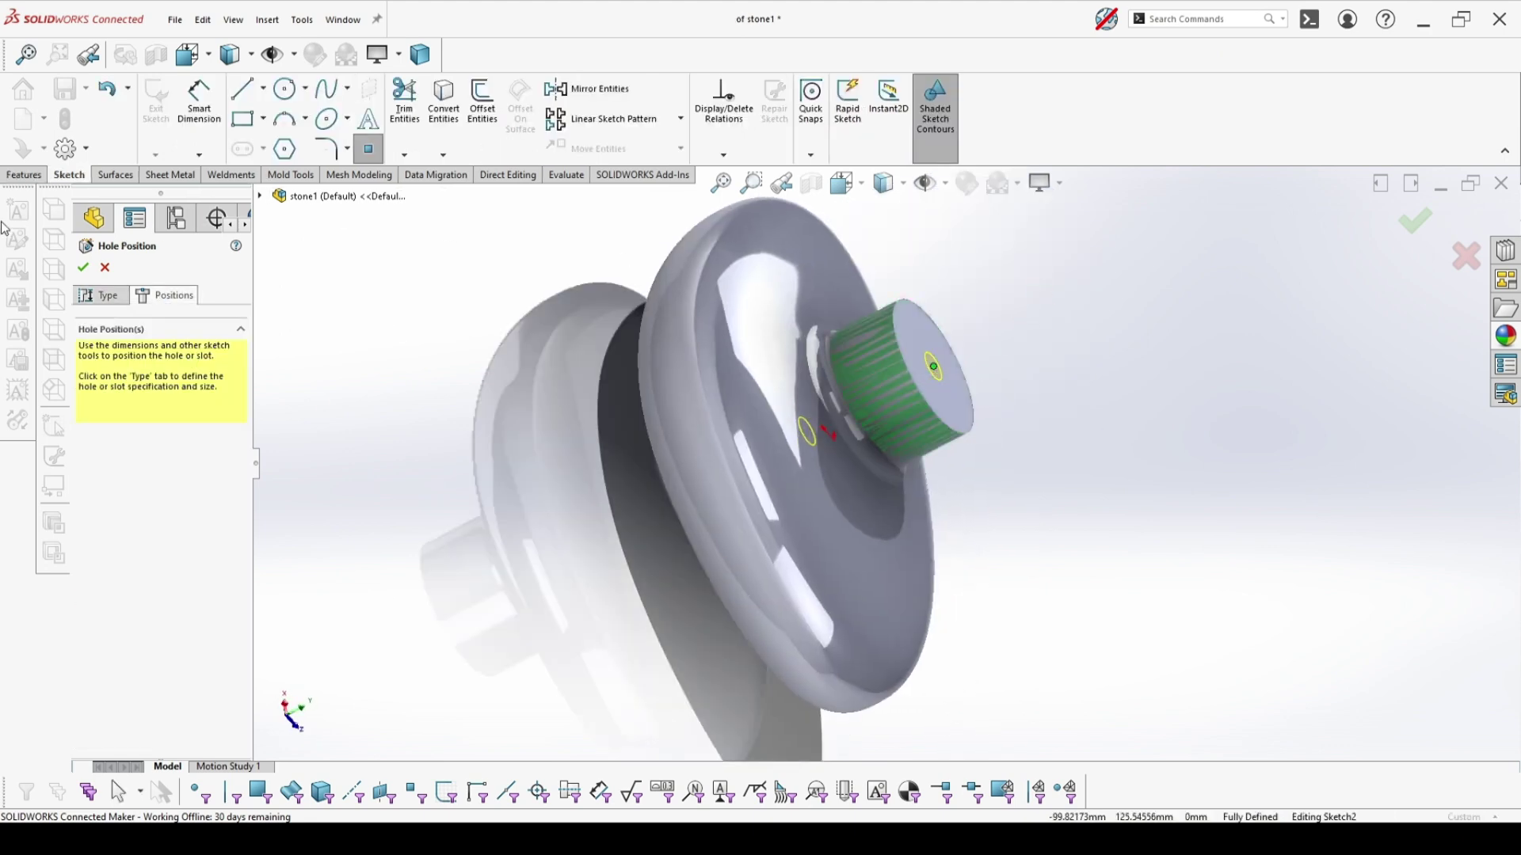
click(85, 267)
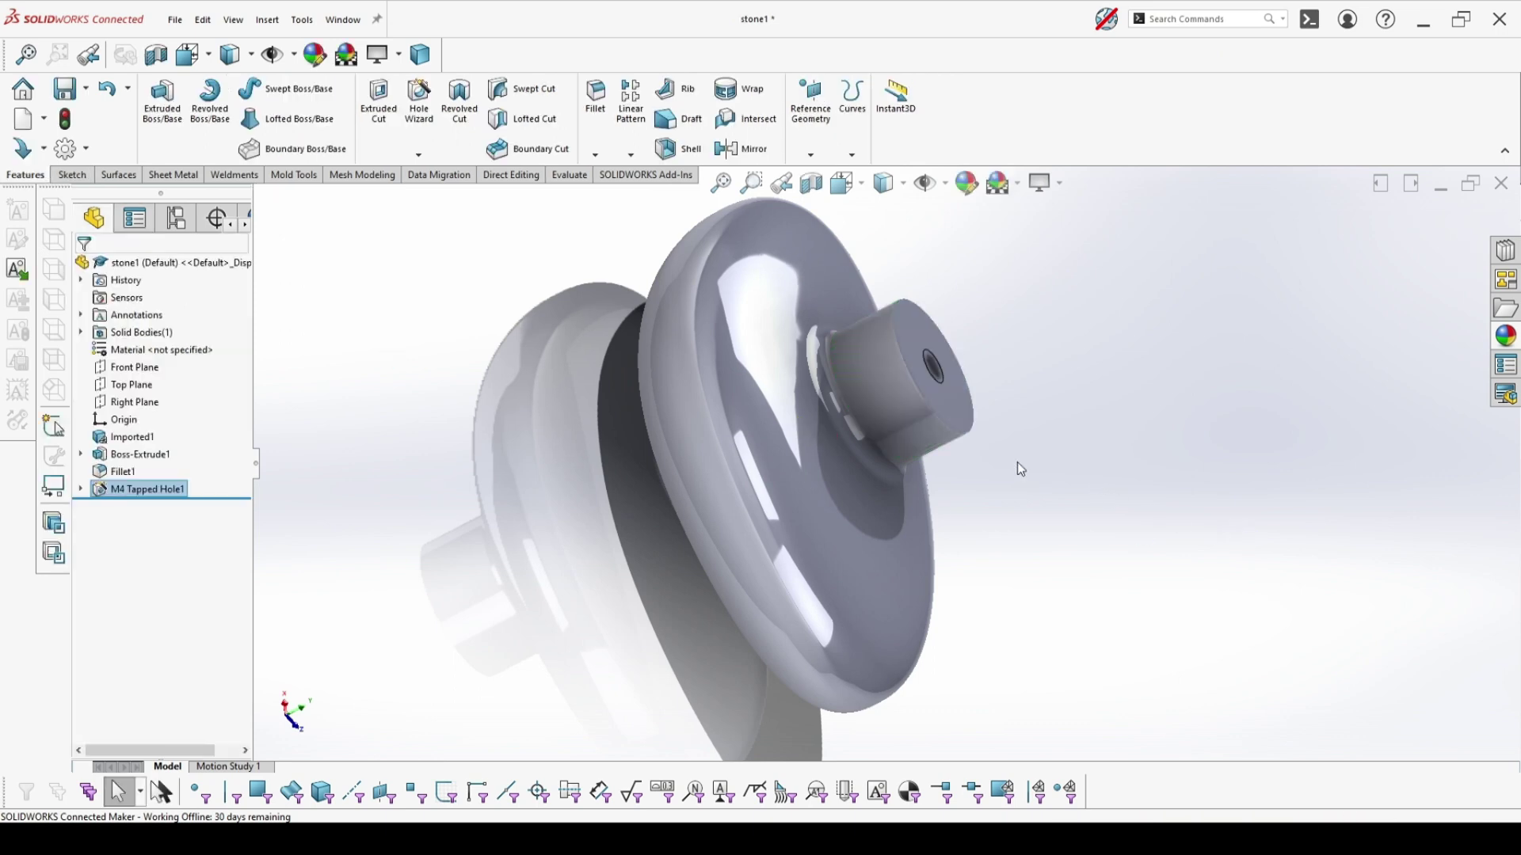
middle_drag(1018, 462, 875, 349)
click(811, 184)
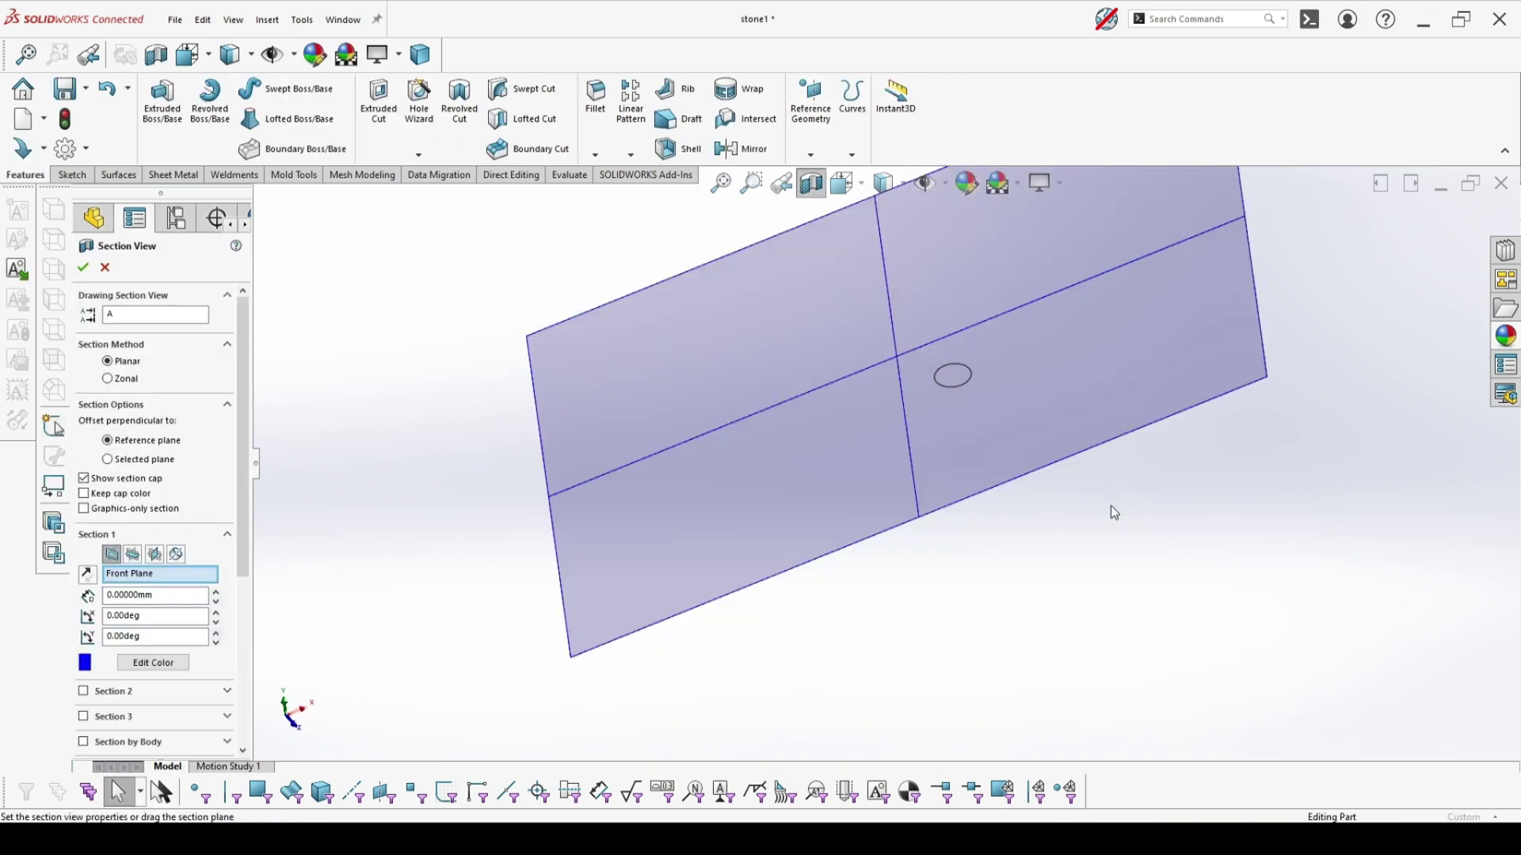
drag(939, 443, 1011, 529)
middle_drag(1011, 529, 958, 483)
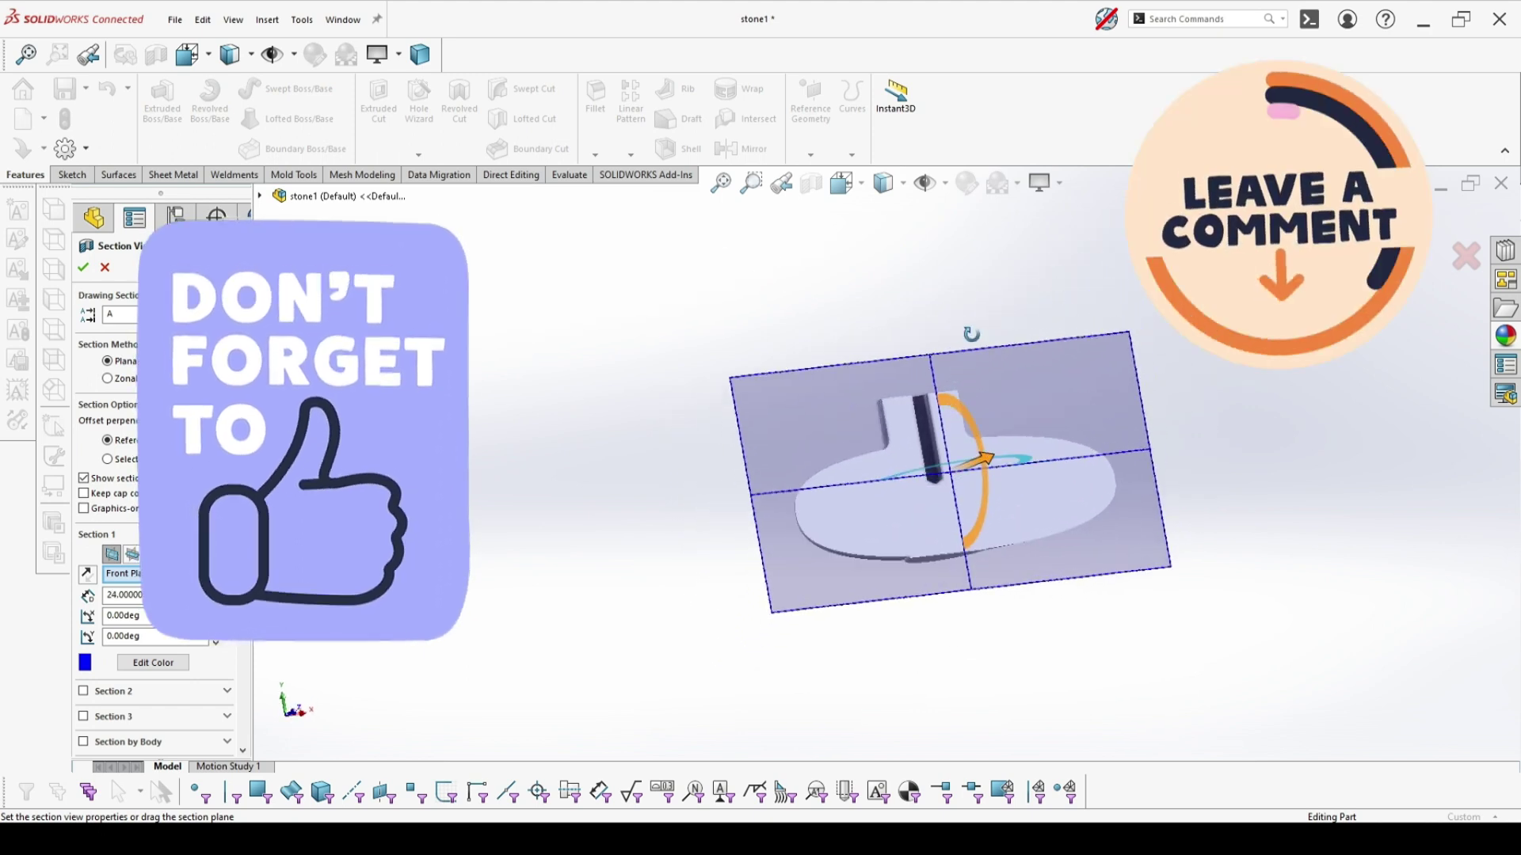
click(85, 269)
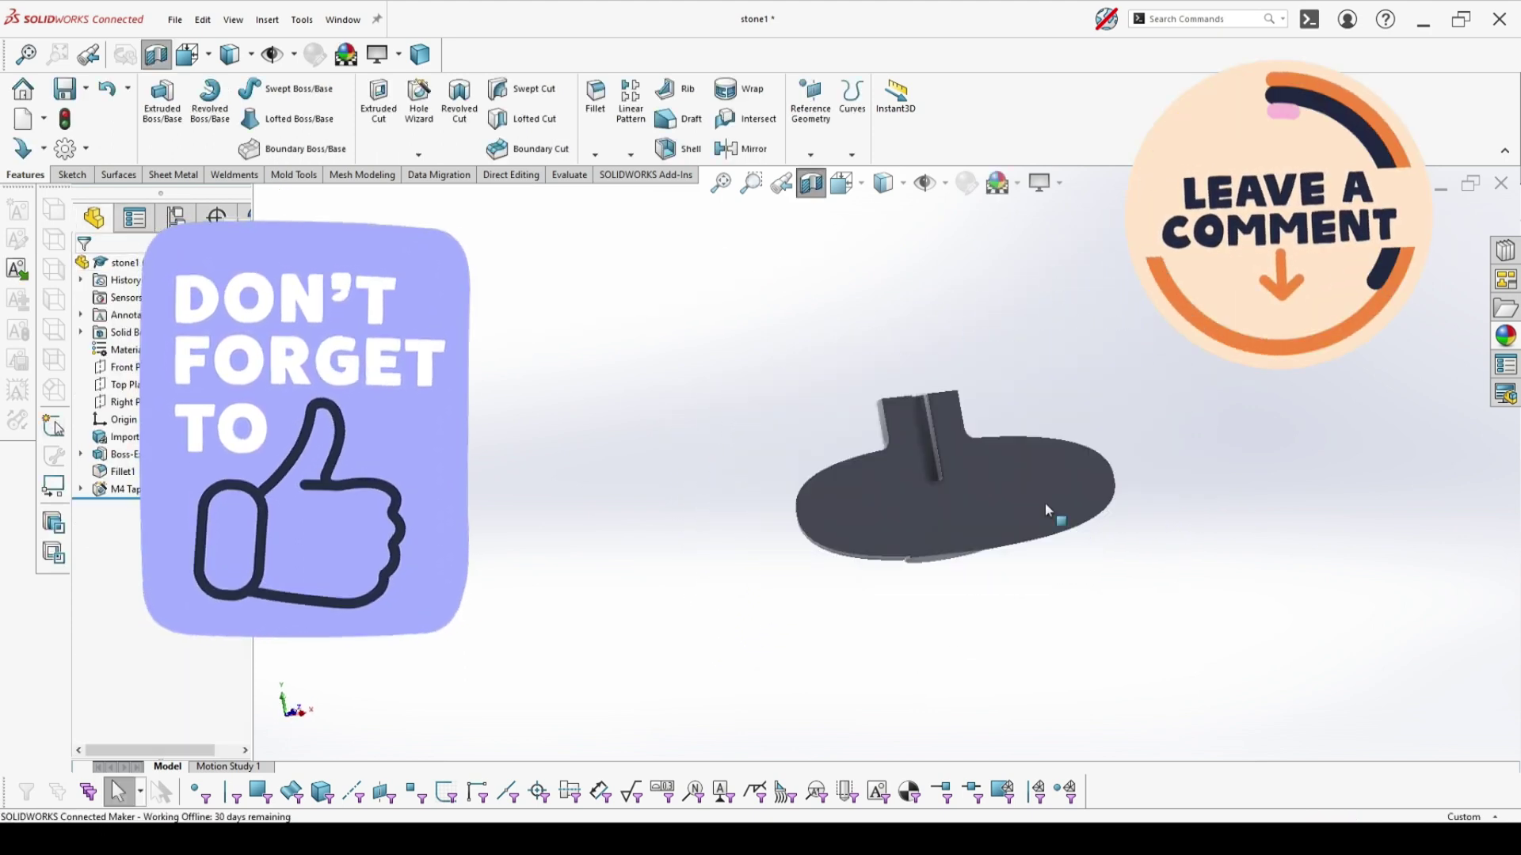
middle_drag(1043, 502, 1082, 306)
click(813, 186)
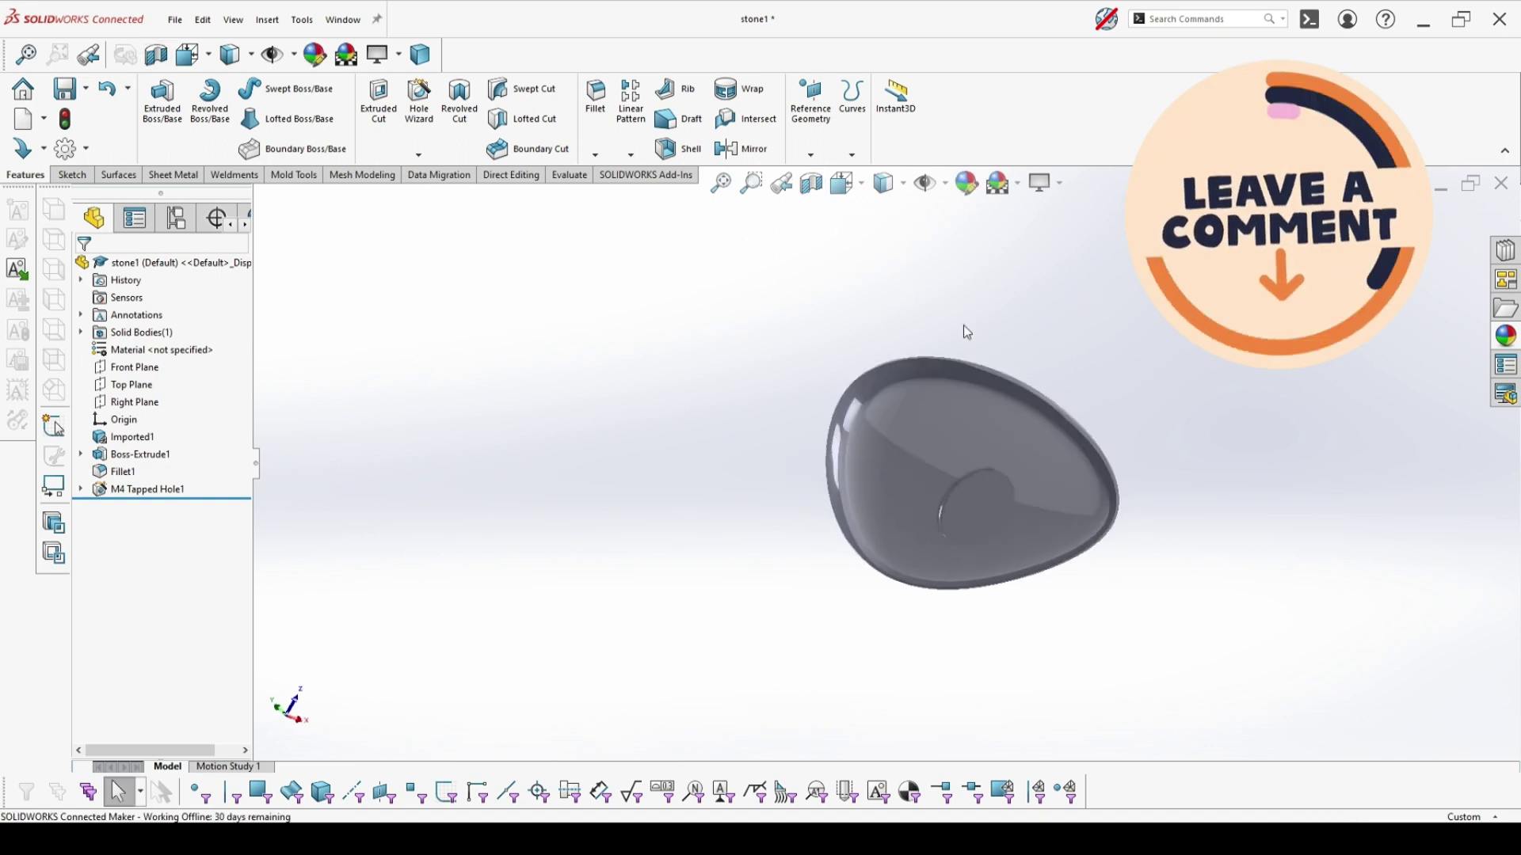